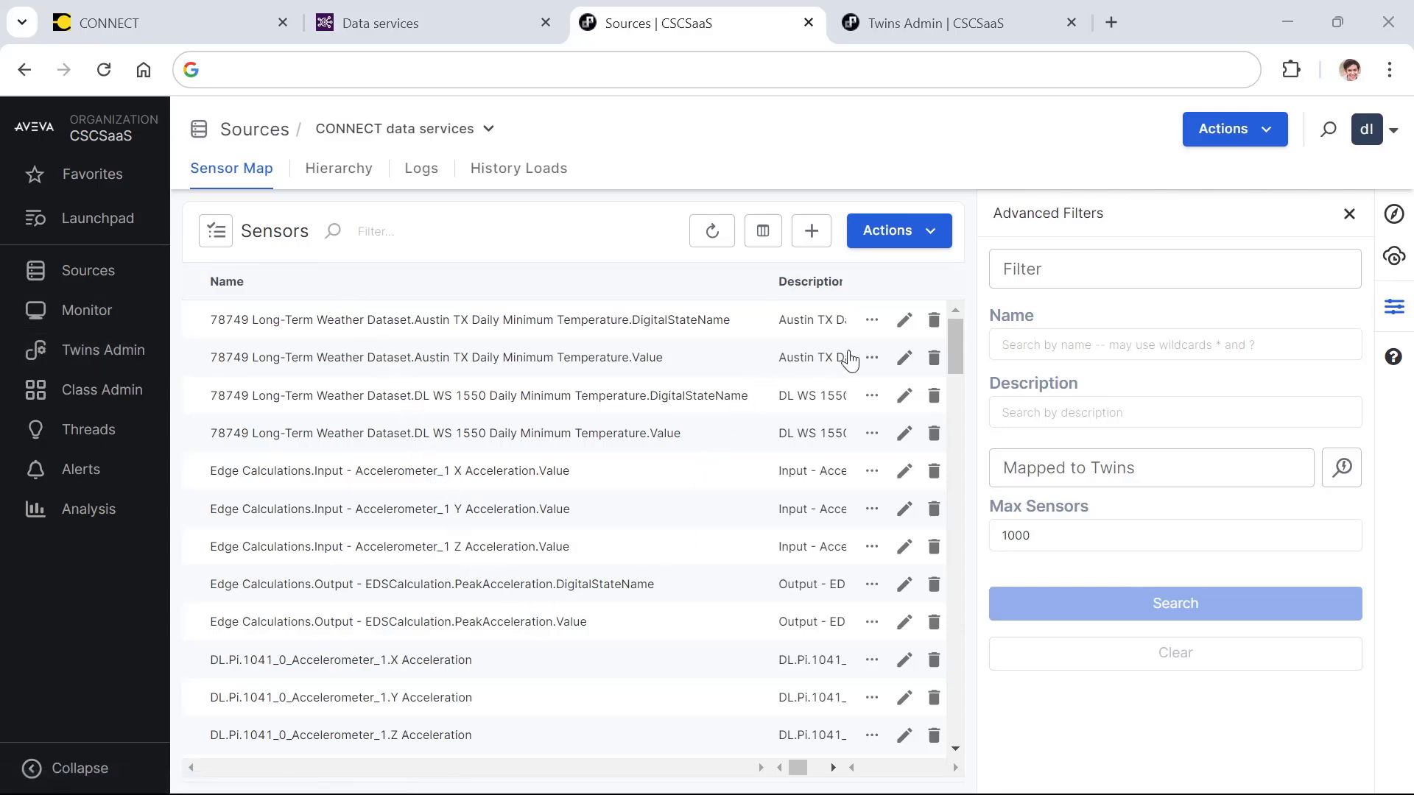
Look through the streams in the Sequential Data Store of Data services and return to the CONNECT data services sensor map.
left_click(492, 22)
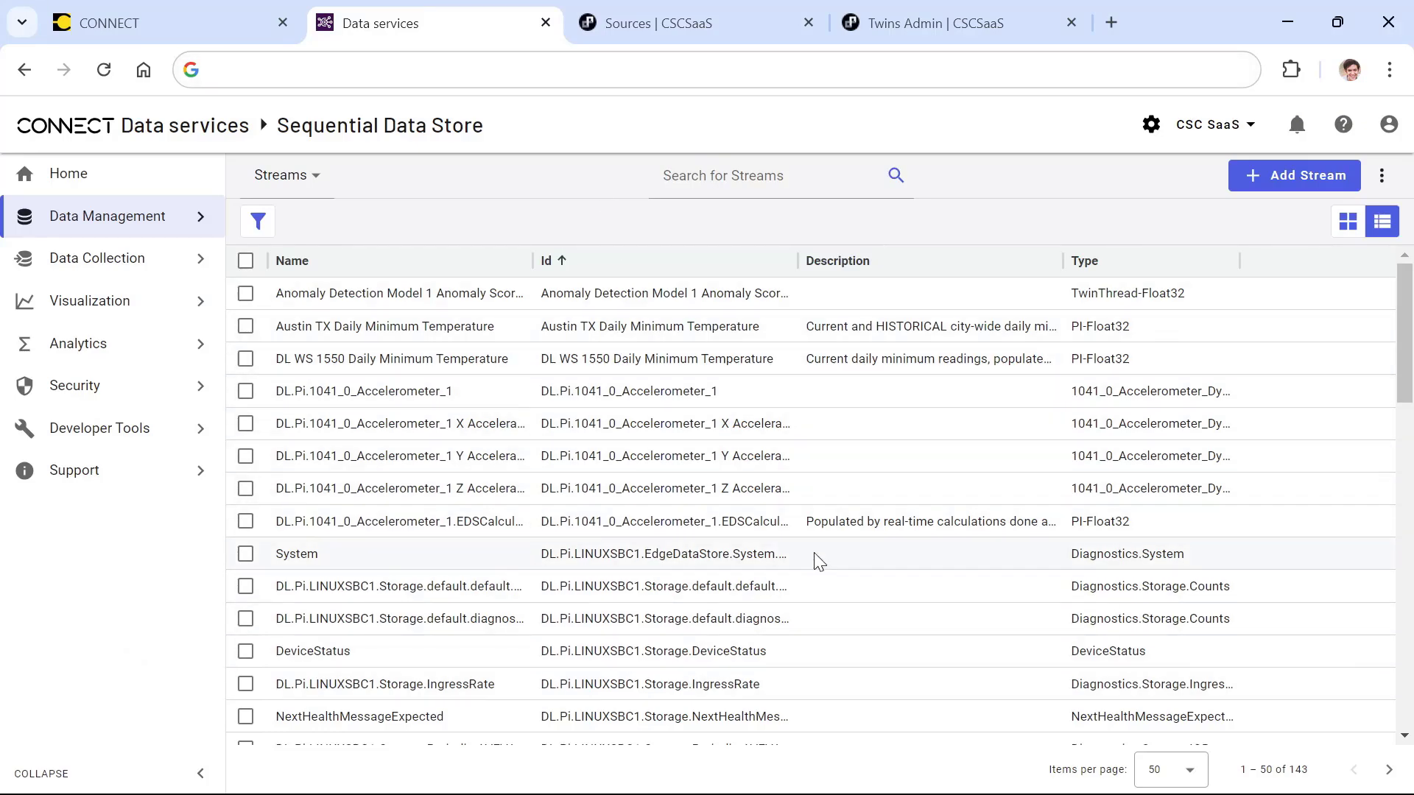
scroll(802, 538, "down", 10)
scroll(796, 526, "down", 3)
scroll(781, 541, "up", 15)
scroll(662, 457, "down", 10)
scroll(693, 442, "down", 1)
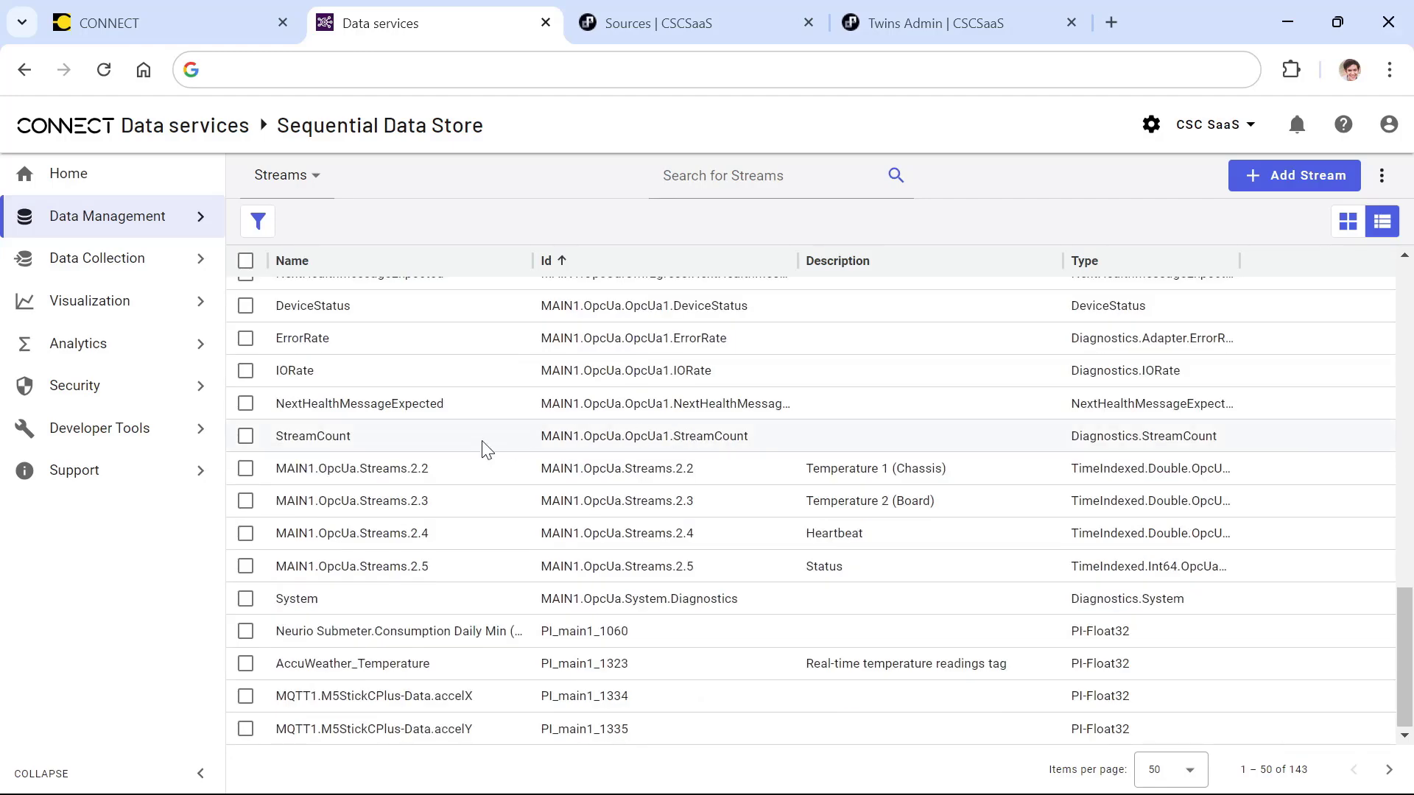
scroll(644, 531, "up", 12)
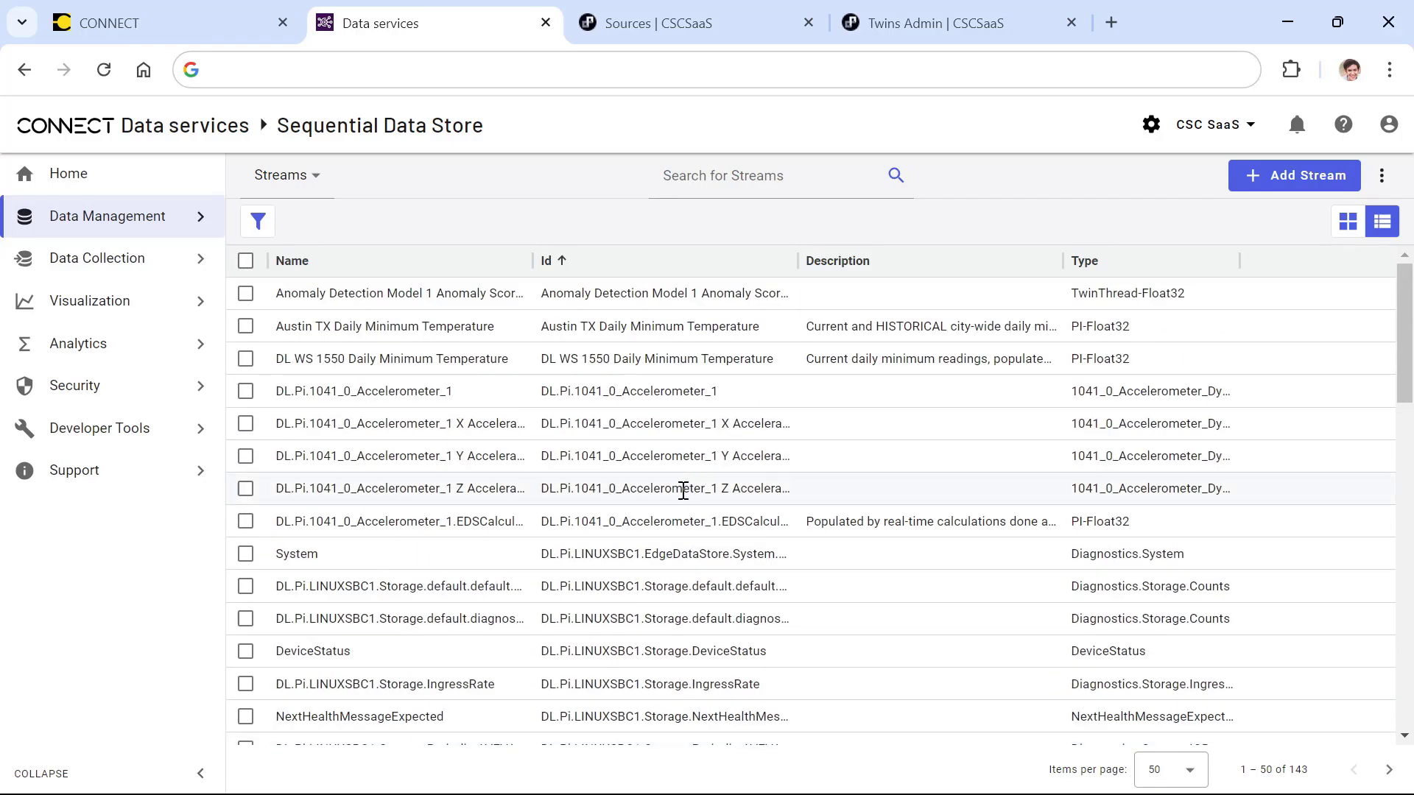
left_click(685, 23)
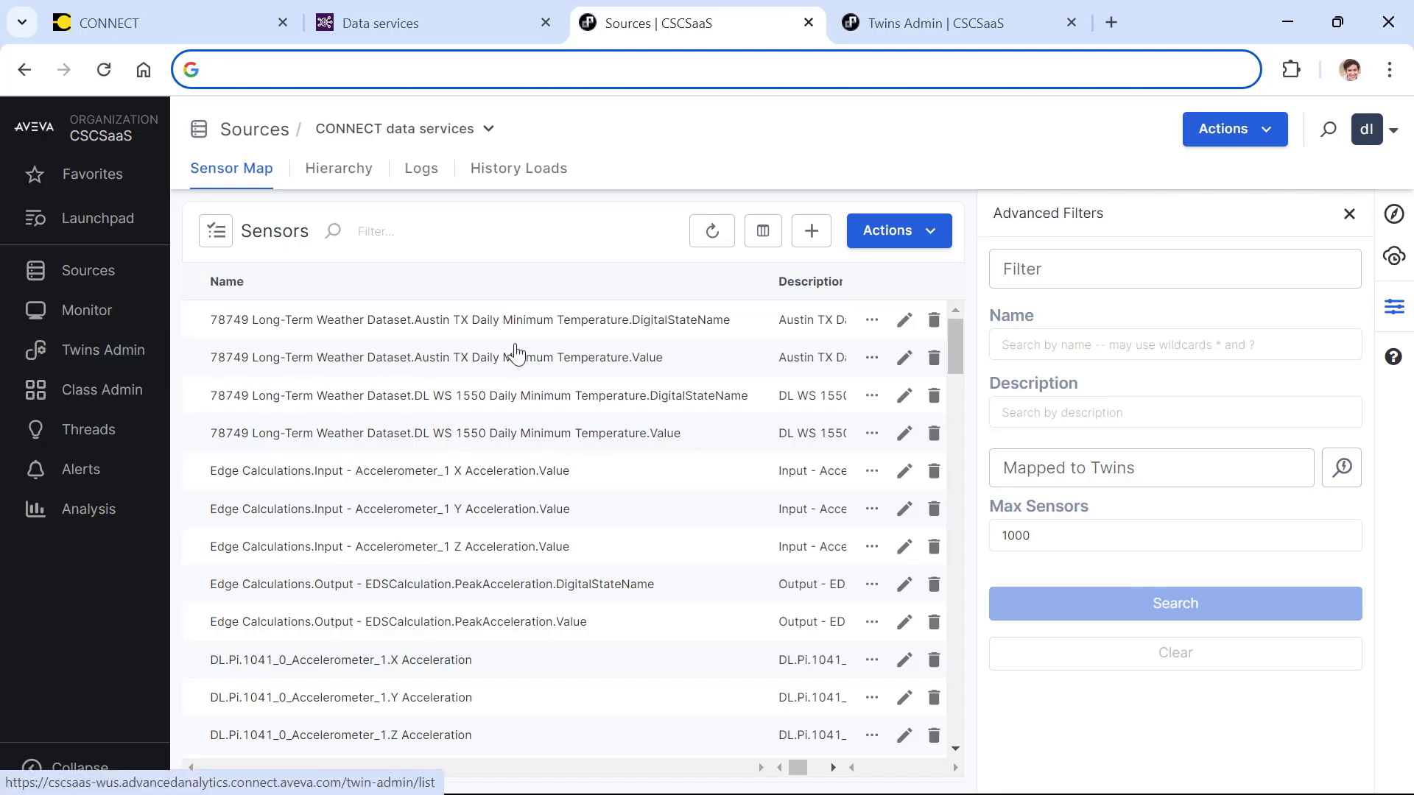
Start a new twin in Twins Admin named "Machine 74656 Twin", described "Modeling and analytics on this rotating machinery asset", reusing the name as friendly ID.
left_click(907, 14)
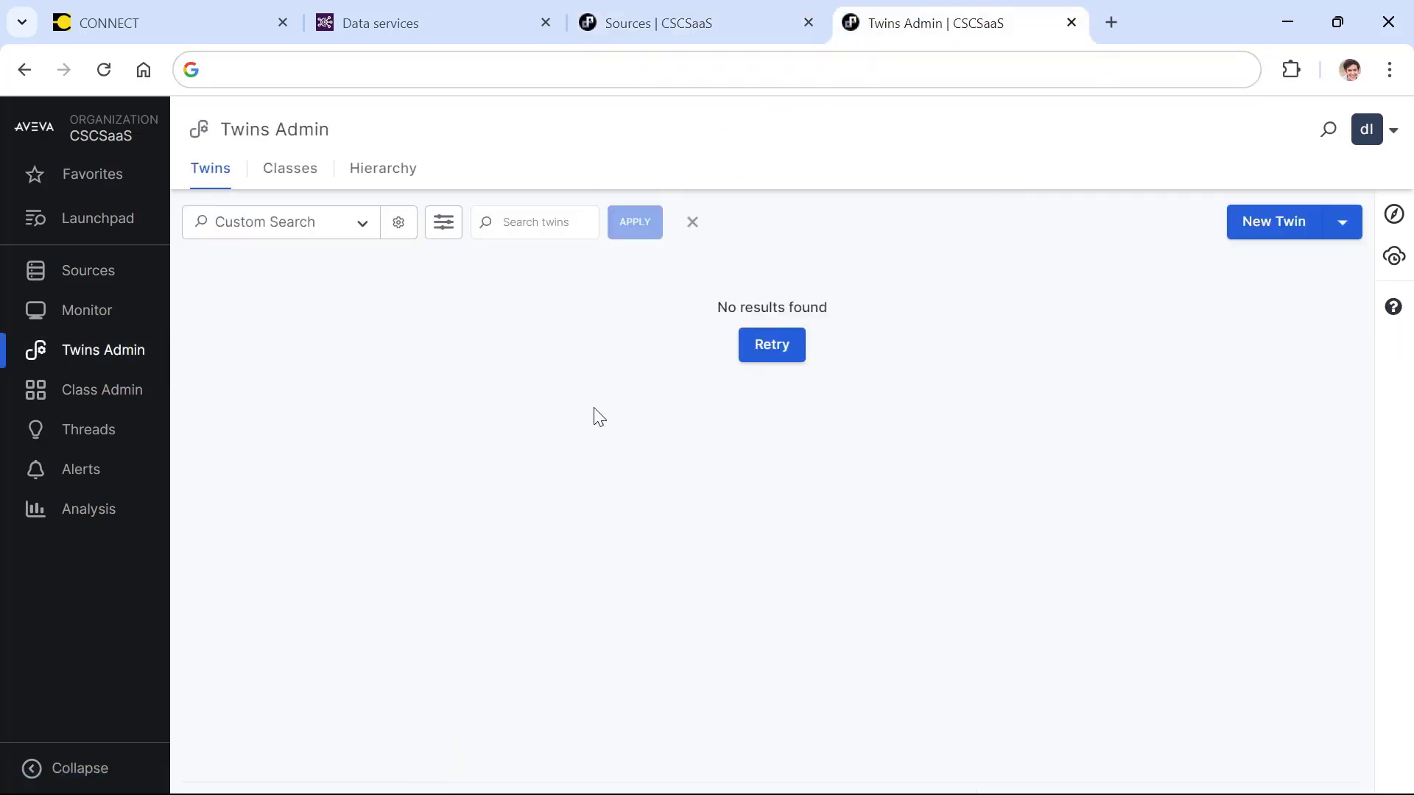
left_click(1294, 220)
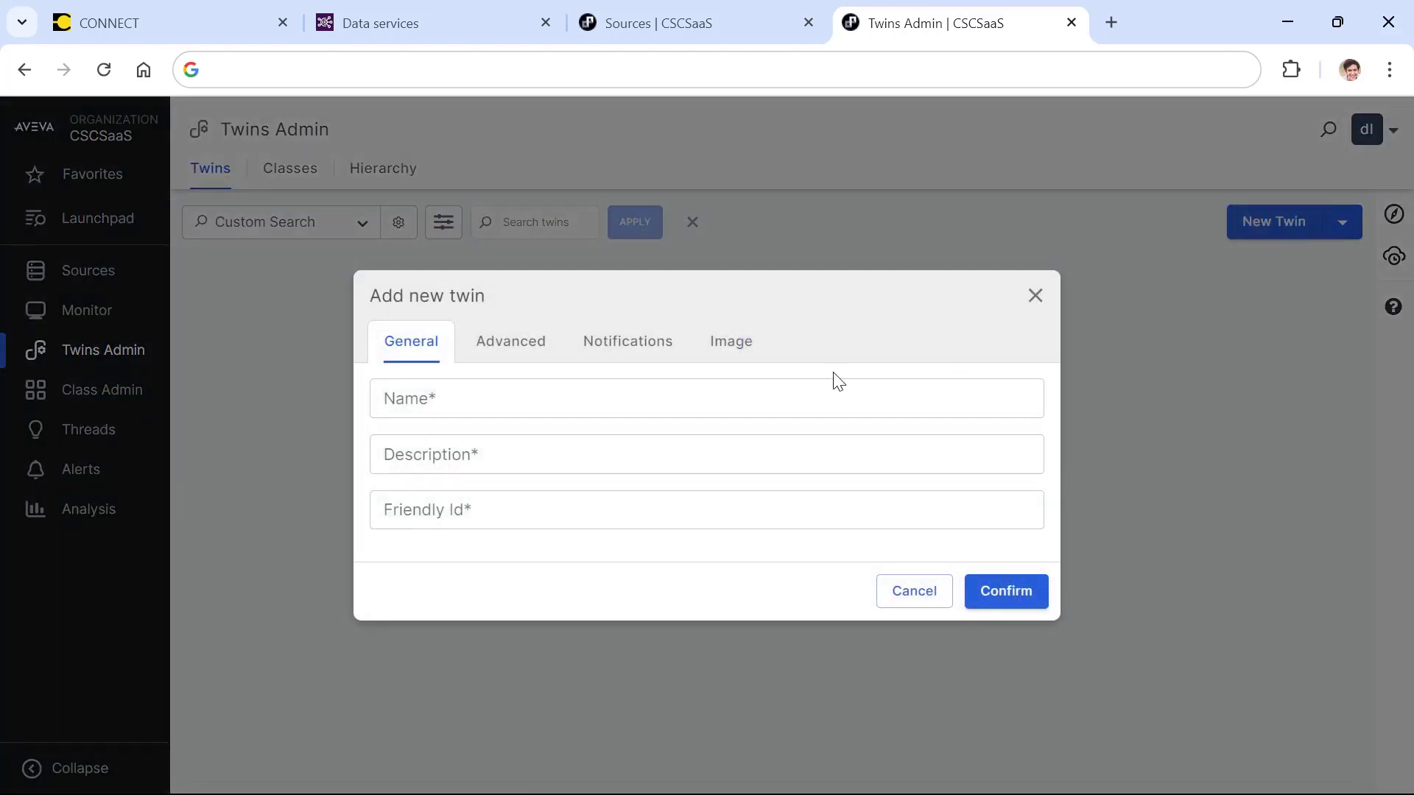
left_click(563, 406)
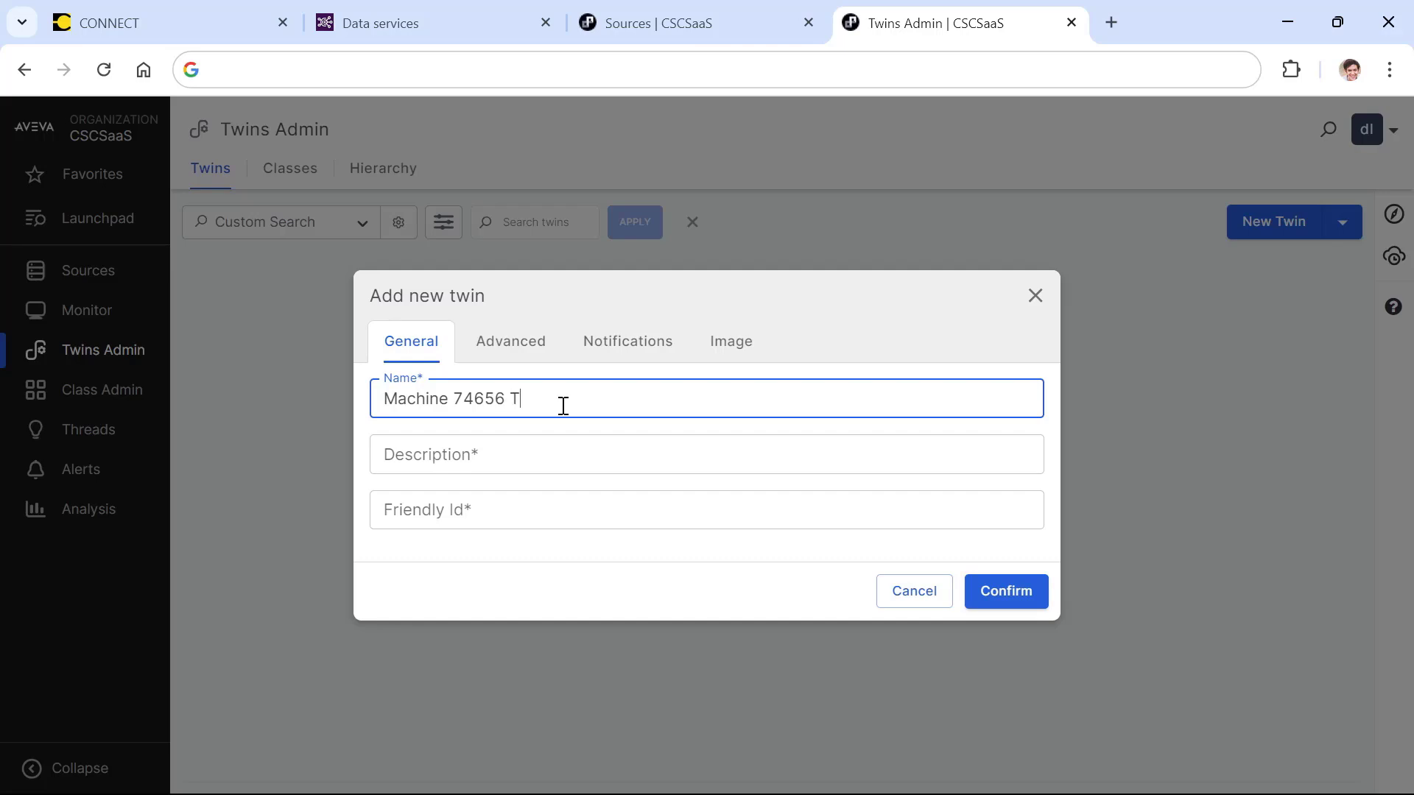
left_click(504, 450)
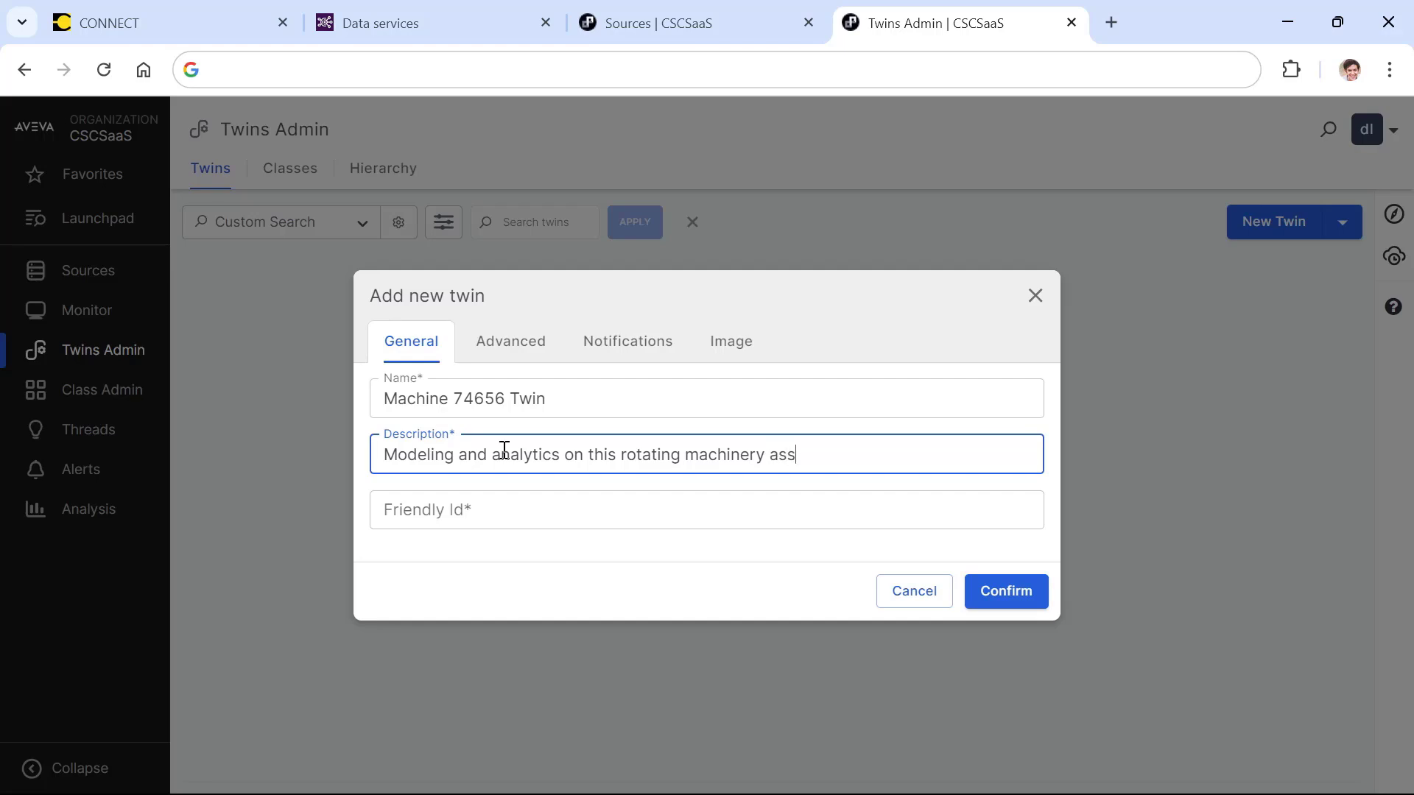
left_click_drag(571, 401, 373, 398)
key("ctrl+c")
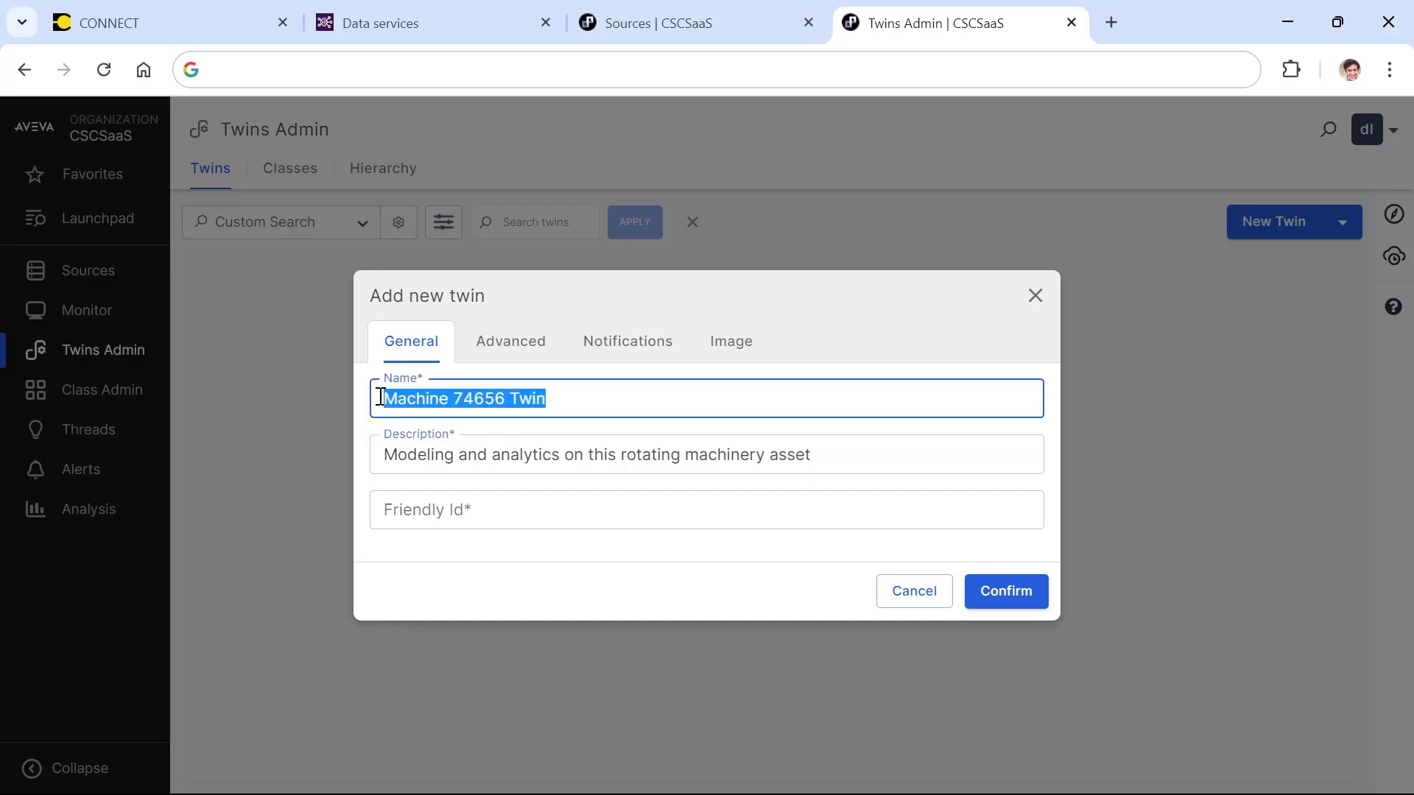
left_click(473, 510)
key("ctrl+v")
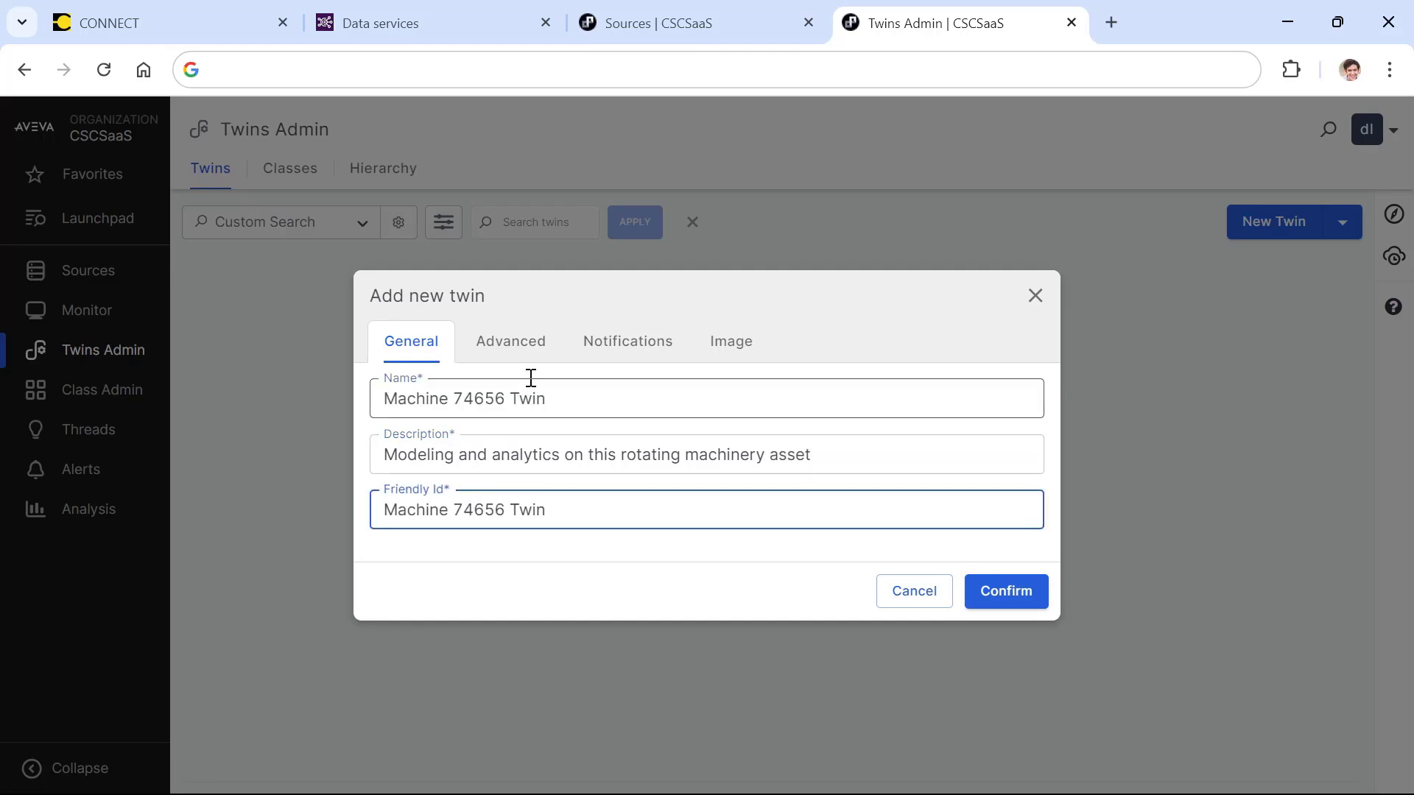
Set the new twin's data source to CONNECT data services and review its remaining advanced options.
left_click(519, 342)
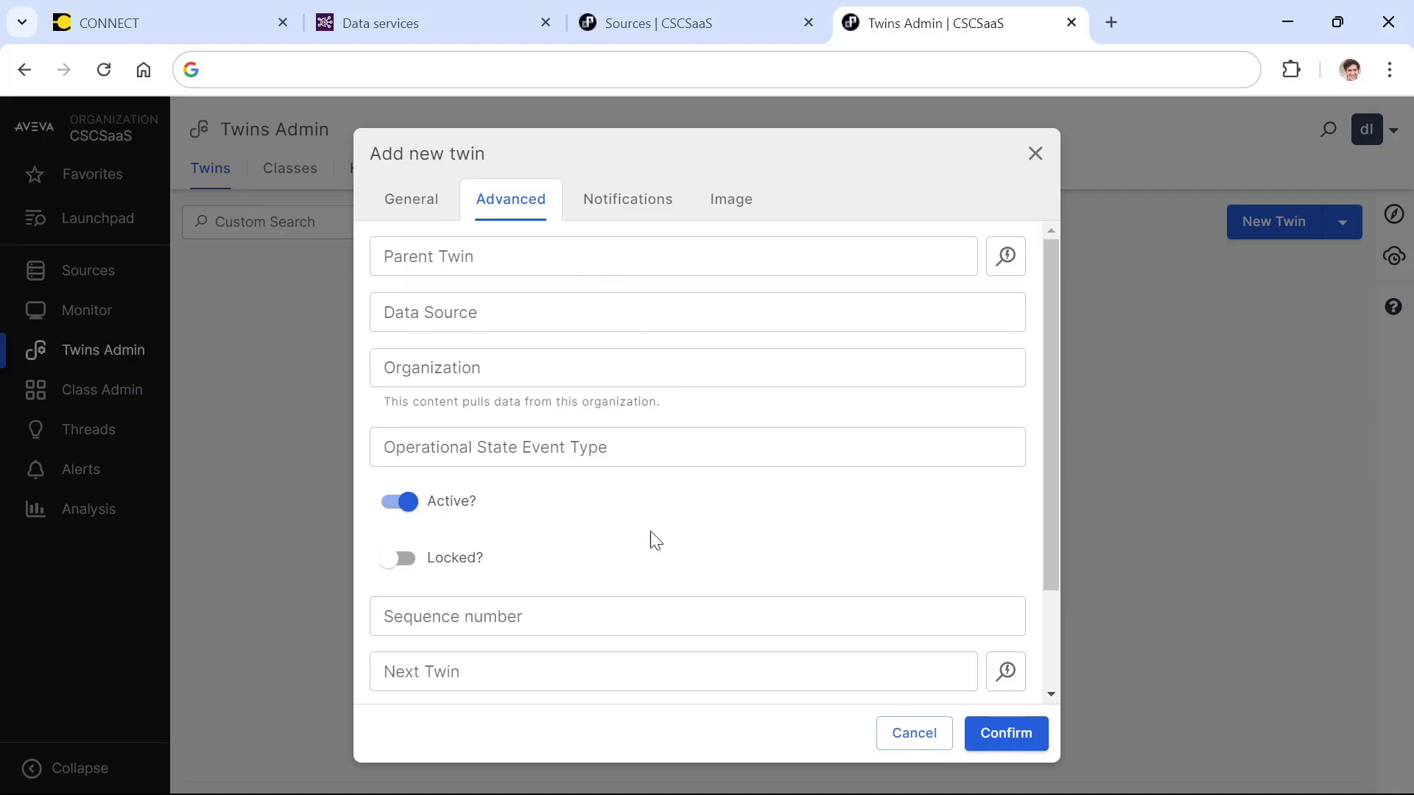
left_click(559, 308)
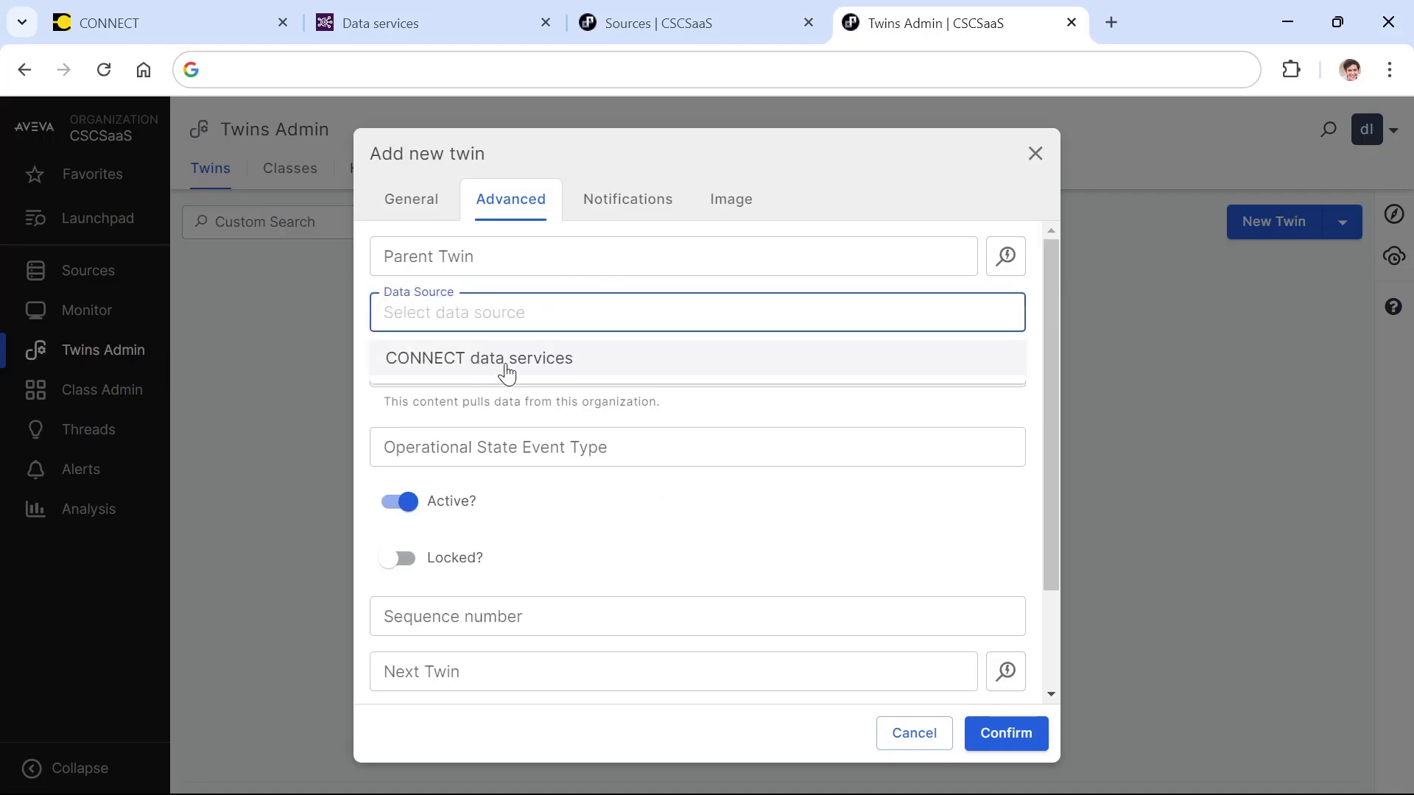
left_click(481, 361)
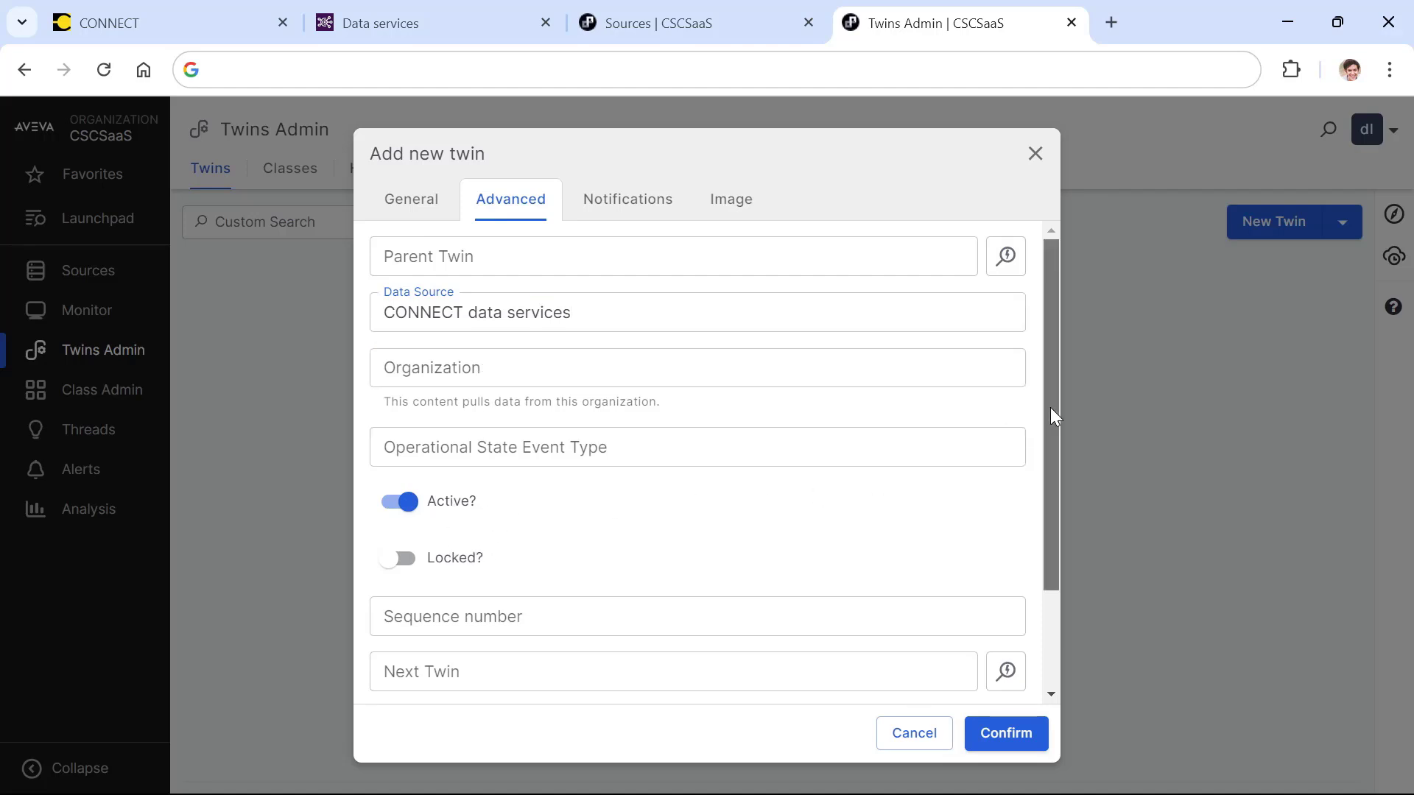
left_click_drag(1051, 410, 1061, 511)
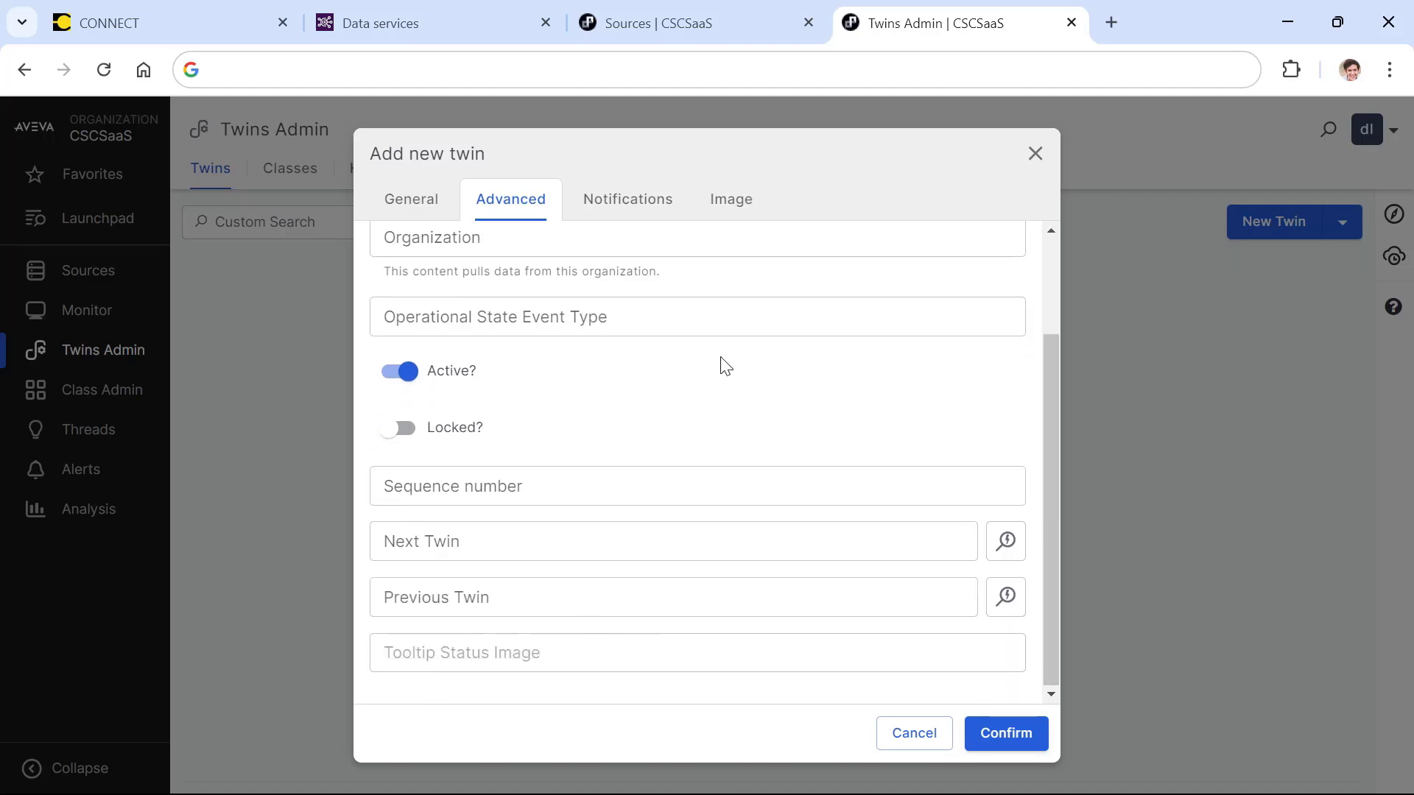
Check the default email and SMS notification groups, leave both unselected, and confirm creating the twin.
left_click(635, 213)
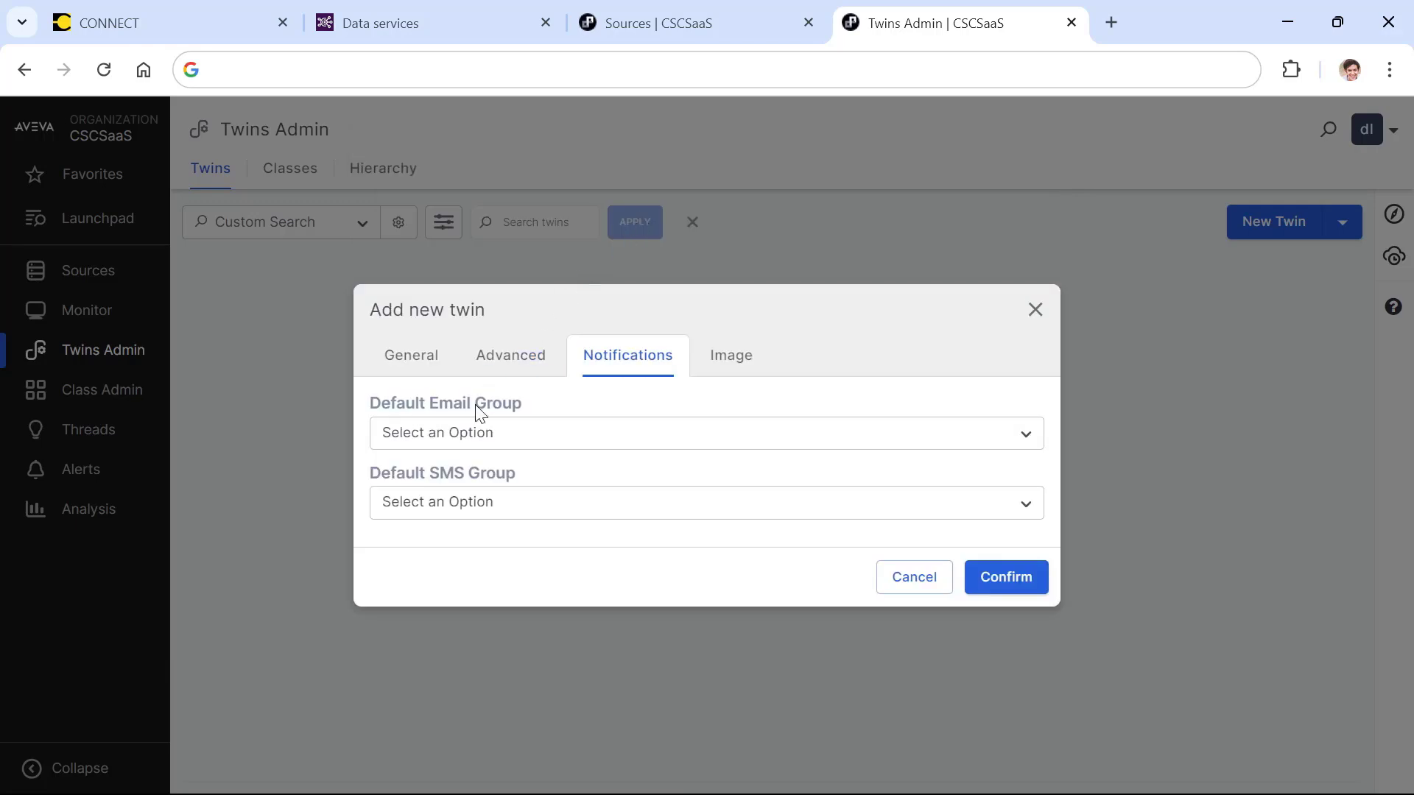
left_click(565, 443)
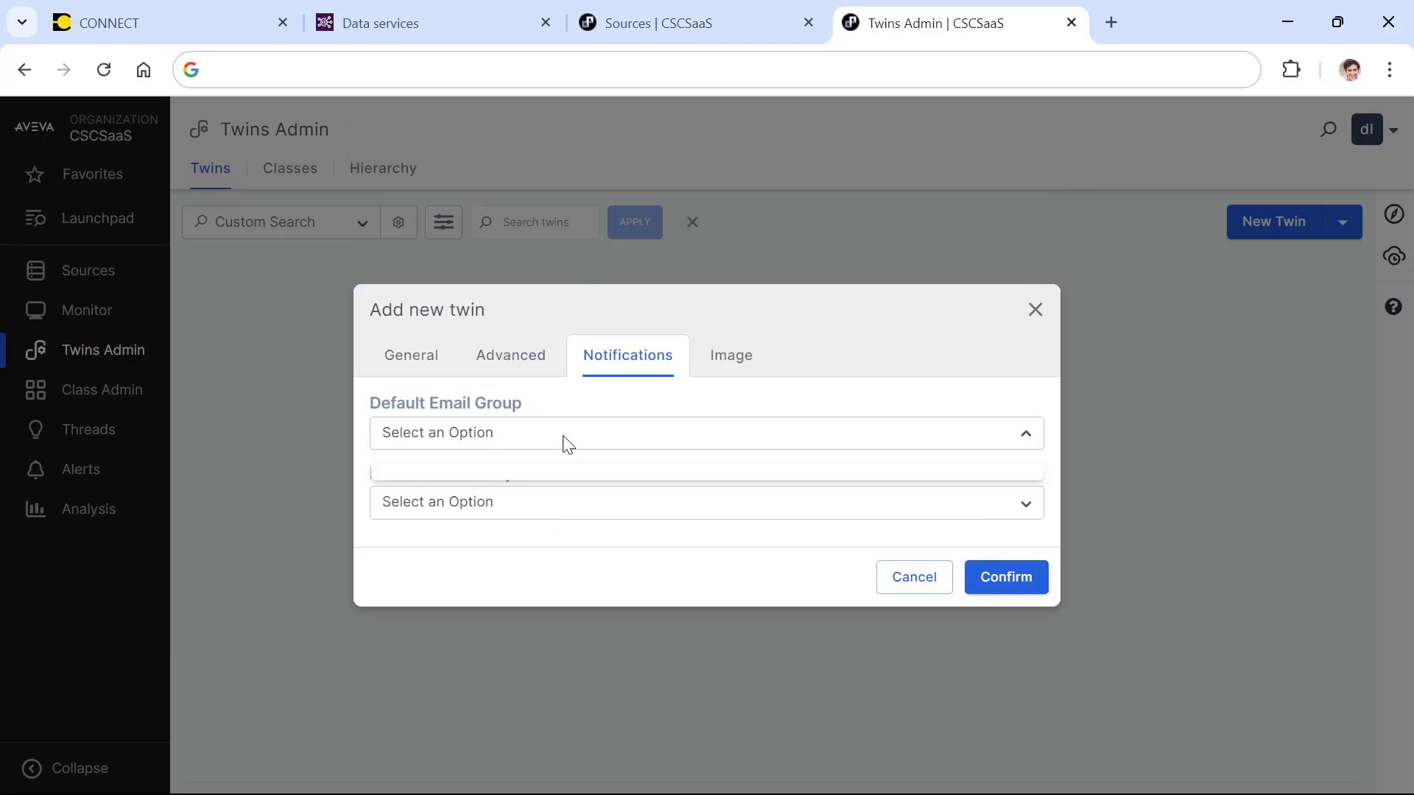
left_click(516, 504)
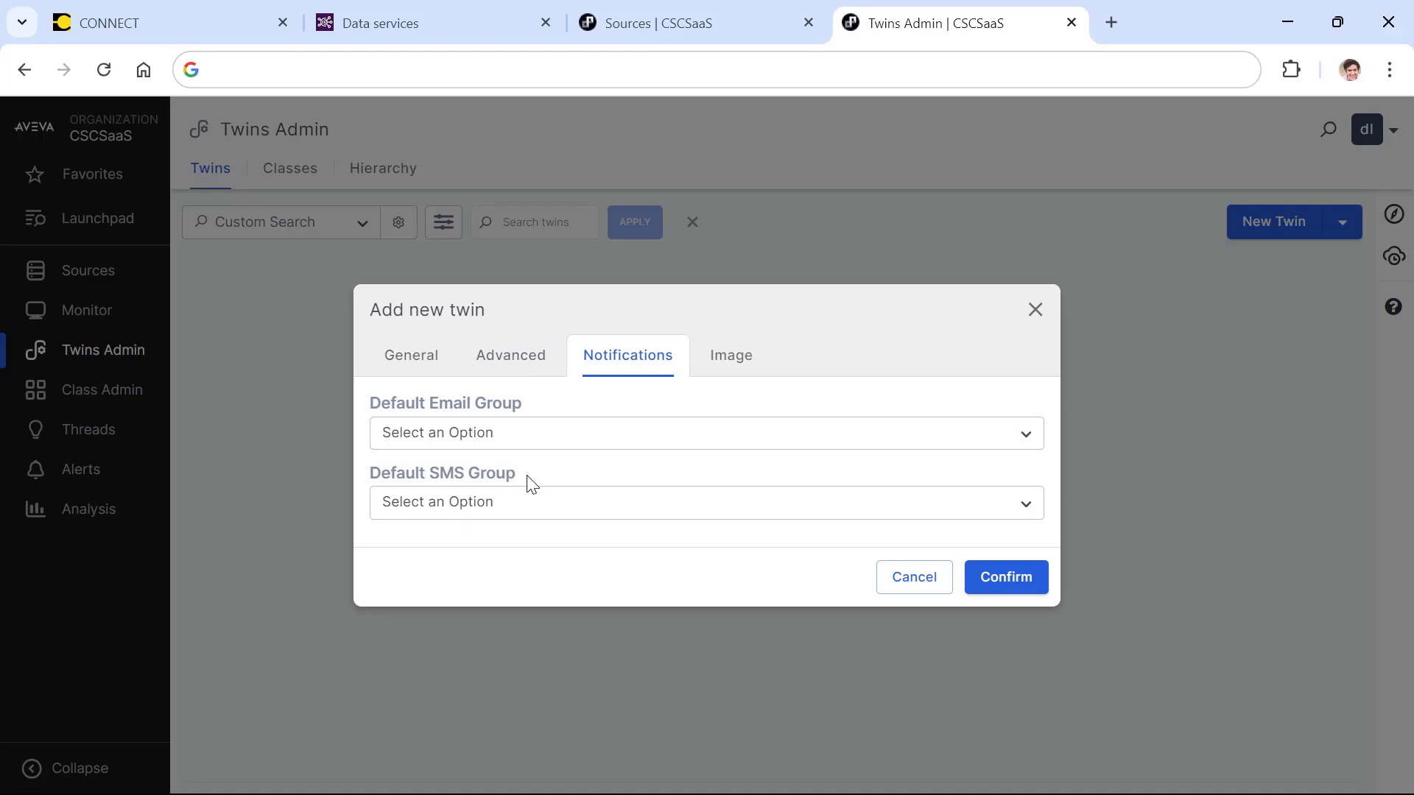
left_click(1020, 580)
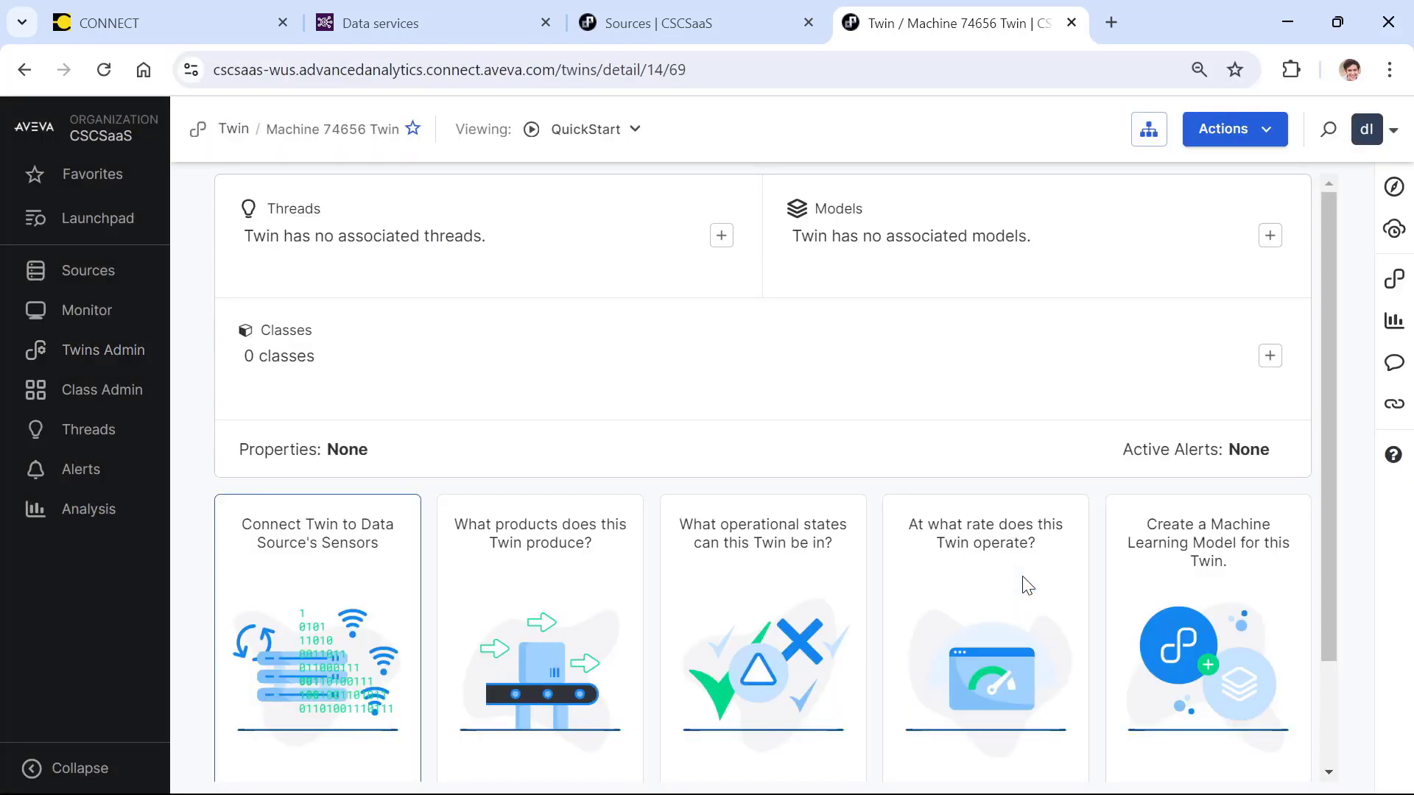
Review the twin's QuickStart page, start connecting its sensors, and choose CONNECT data services as the data source for sensor linking.
left_click_drag(1327, 267, 1352, 468)
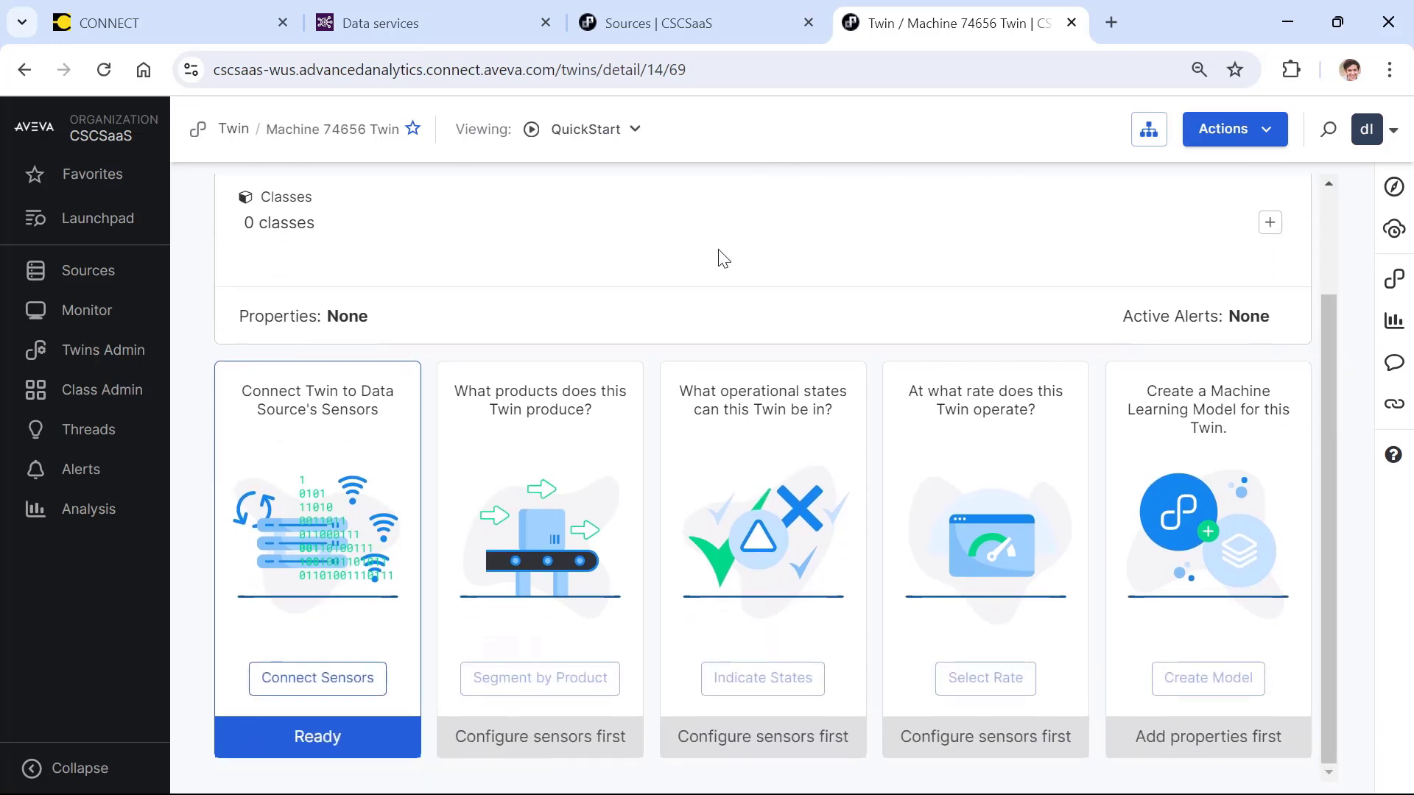
key("ctrl+minus")
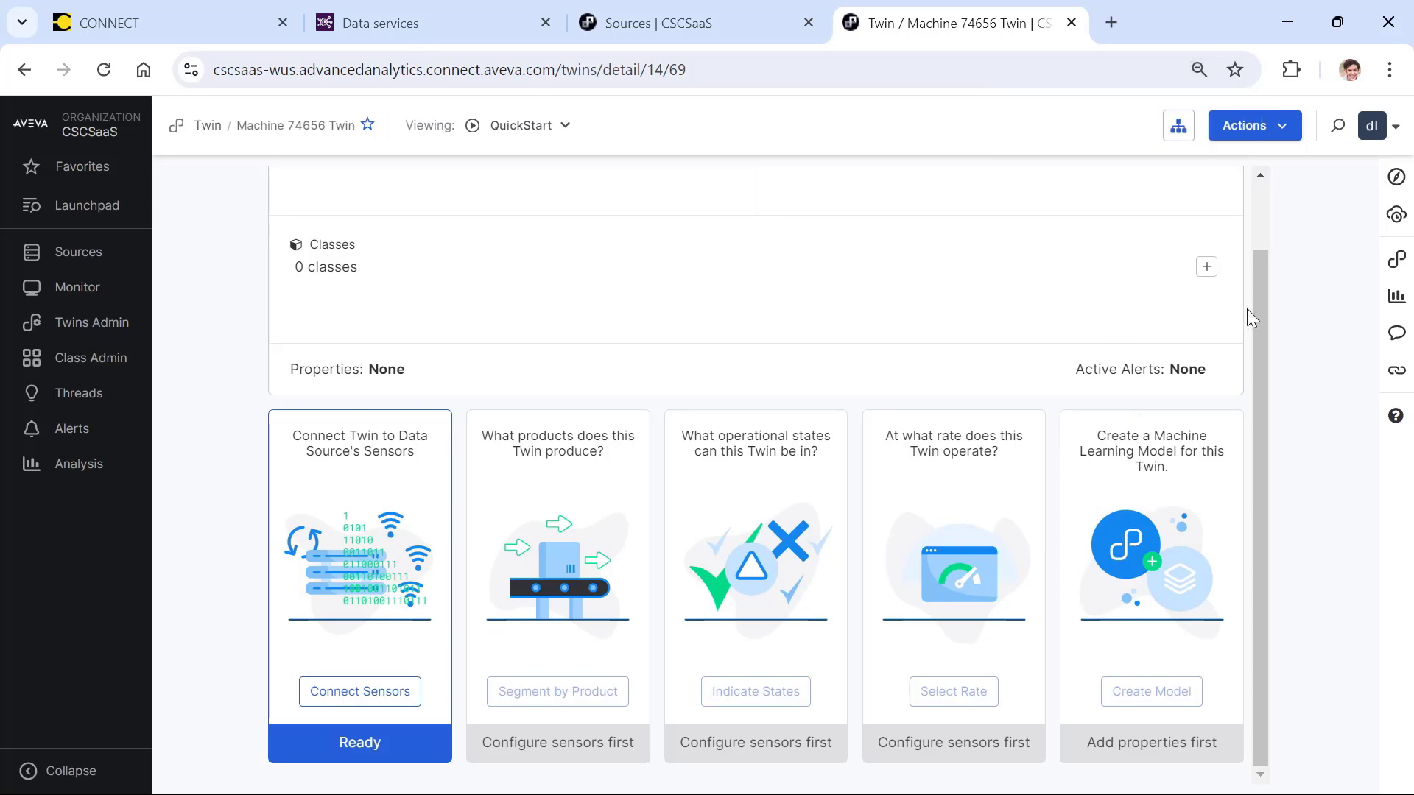
left_click_drag(1252, 317, 1257, 213)
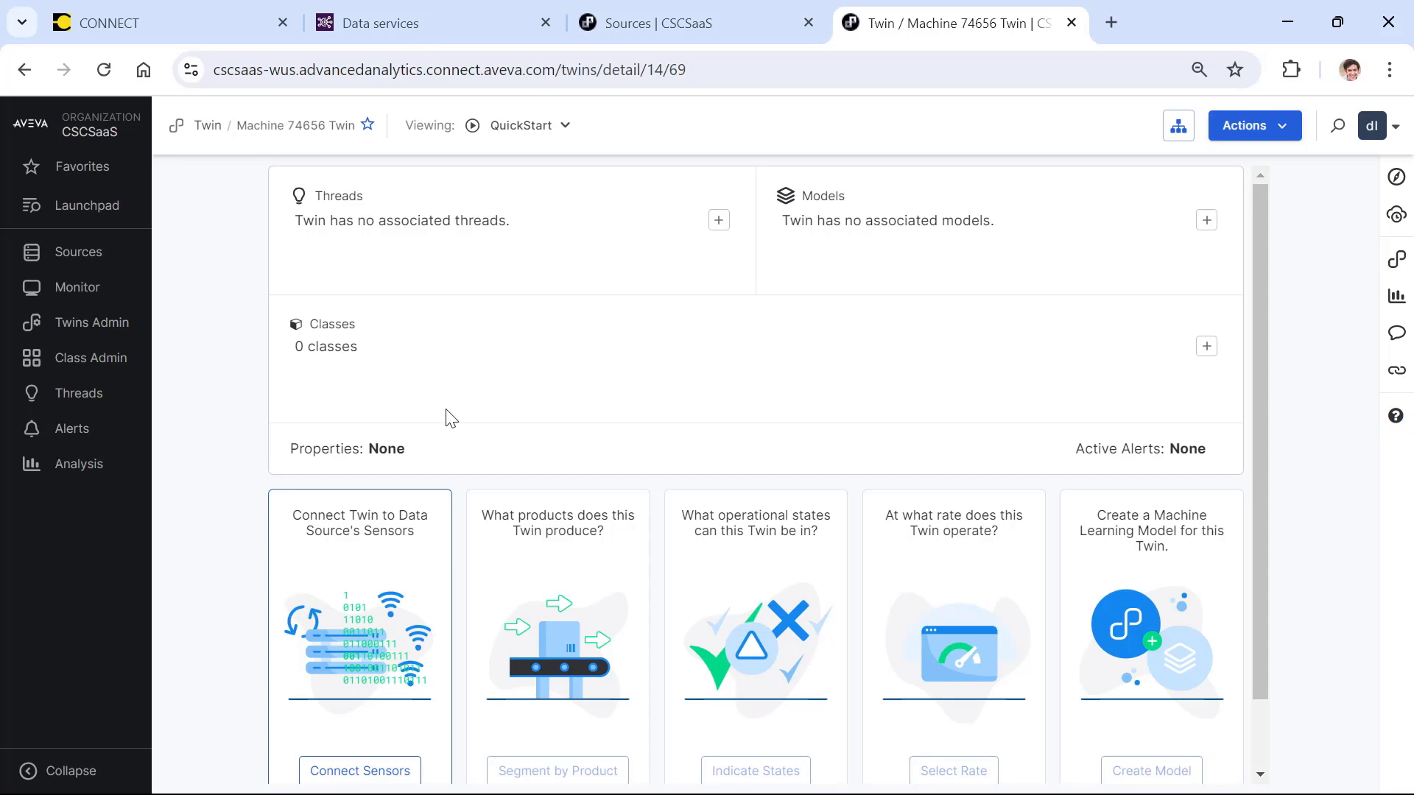
left_click_drag(1258, 221, 1256, 355)
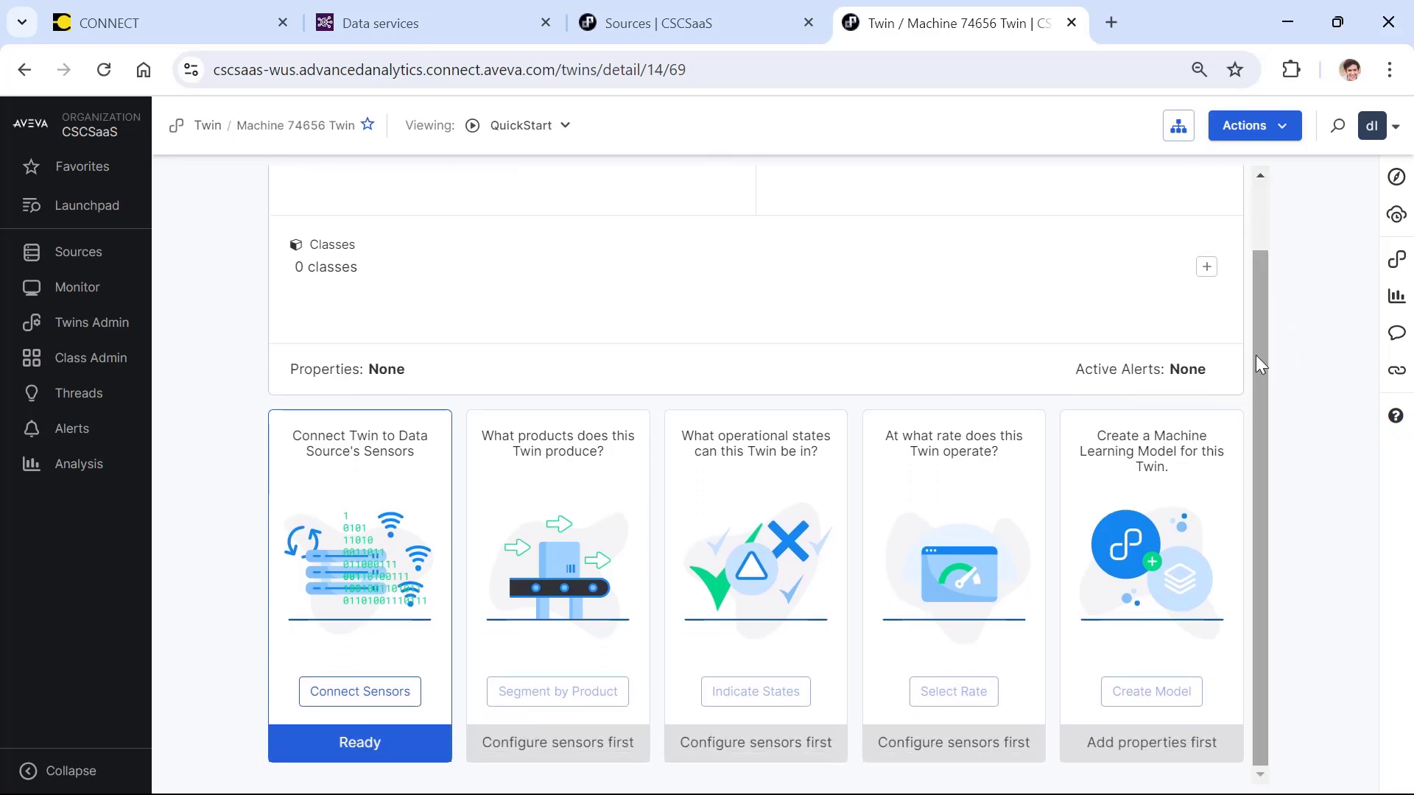
left_click(361, 691)
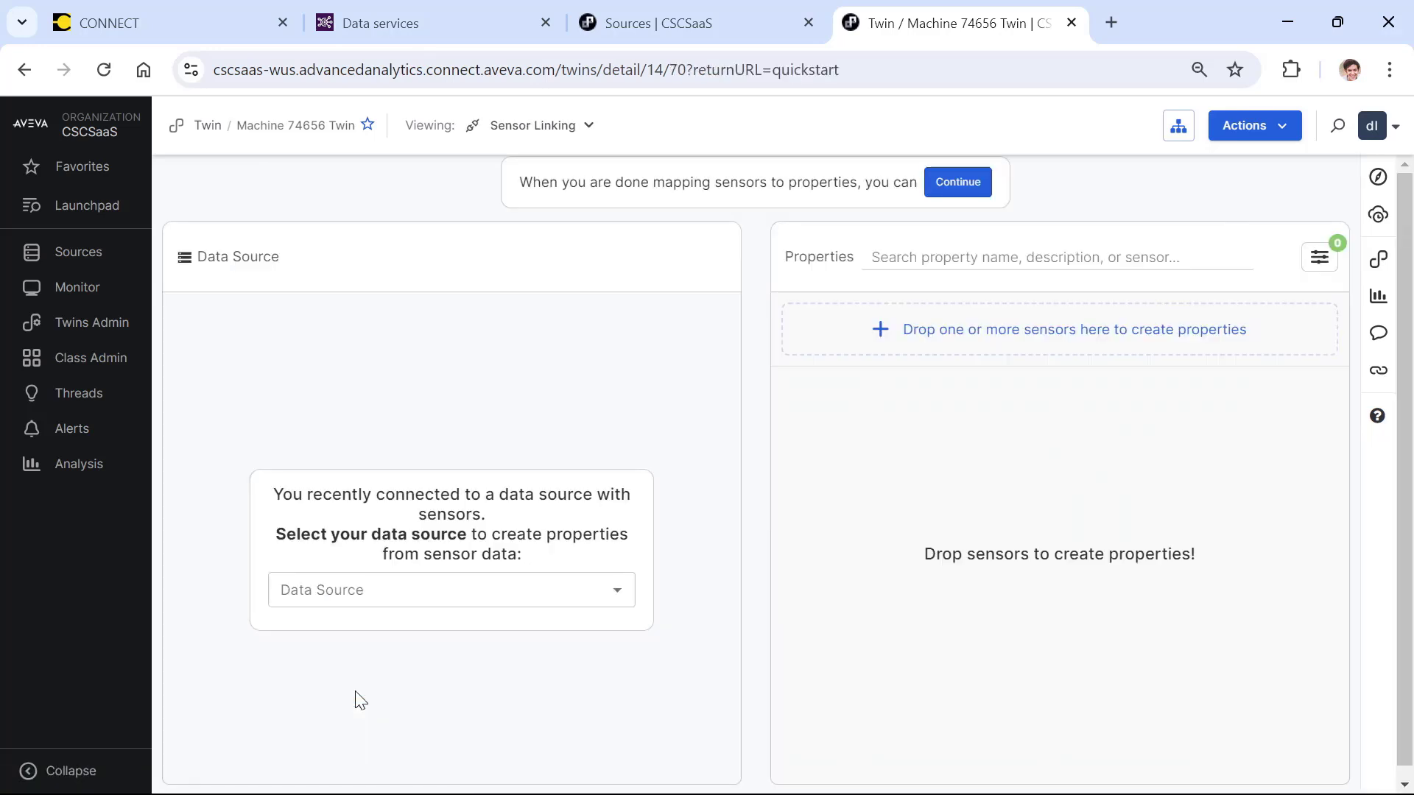
left_click(392, 590)
left_click(396, 635)
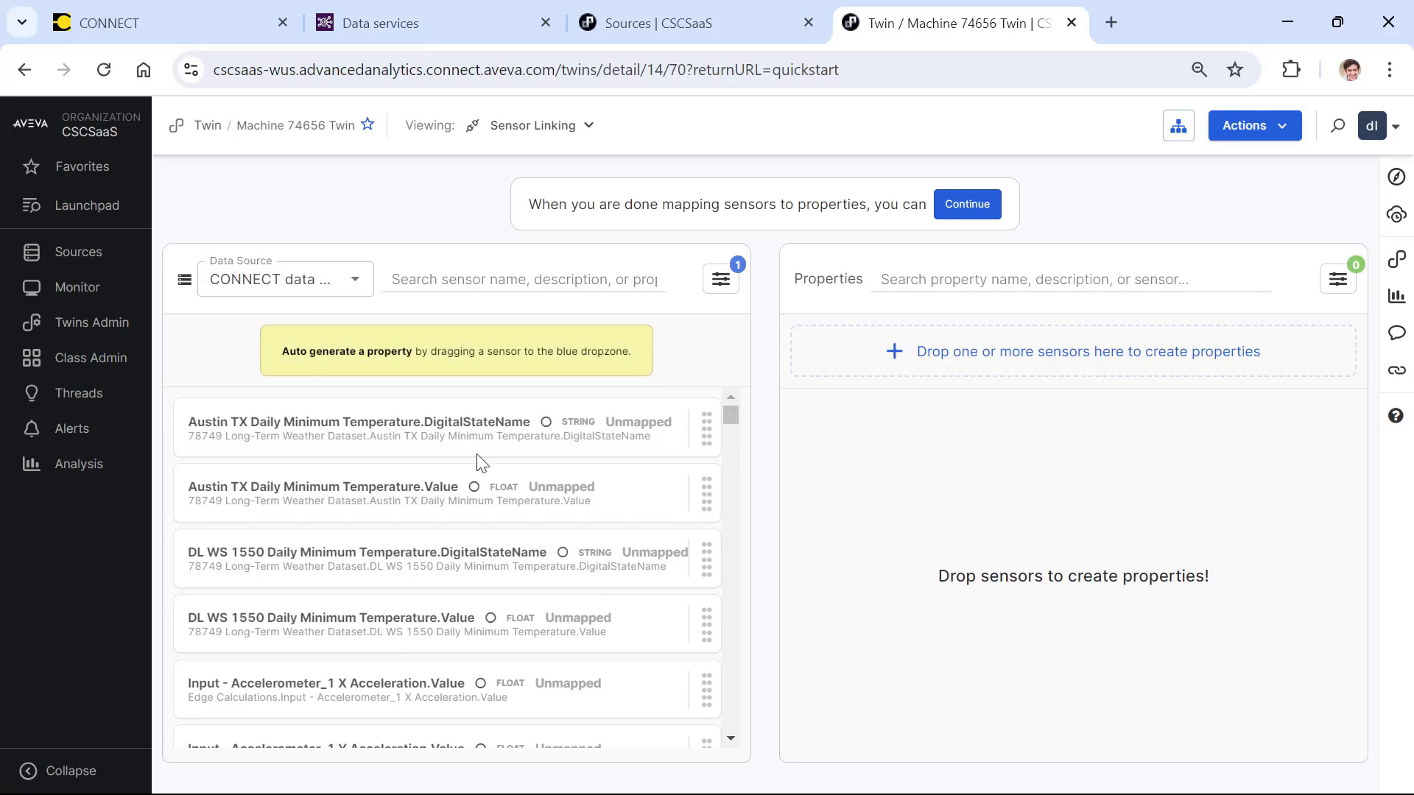
Create twin properties from the Input - Accelerometer_1 X, Y and Z Acceleration.Value sensors.
scroll(444, 573, "down", 3)
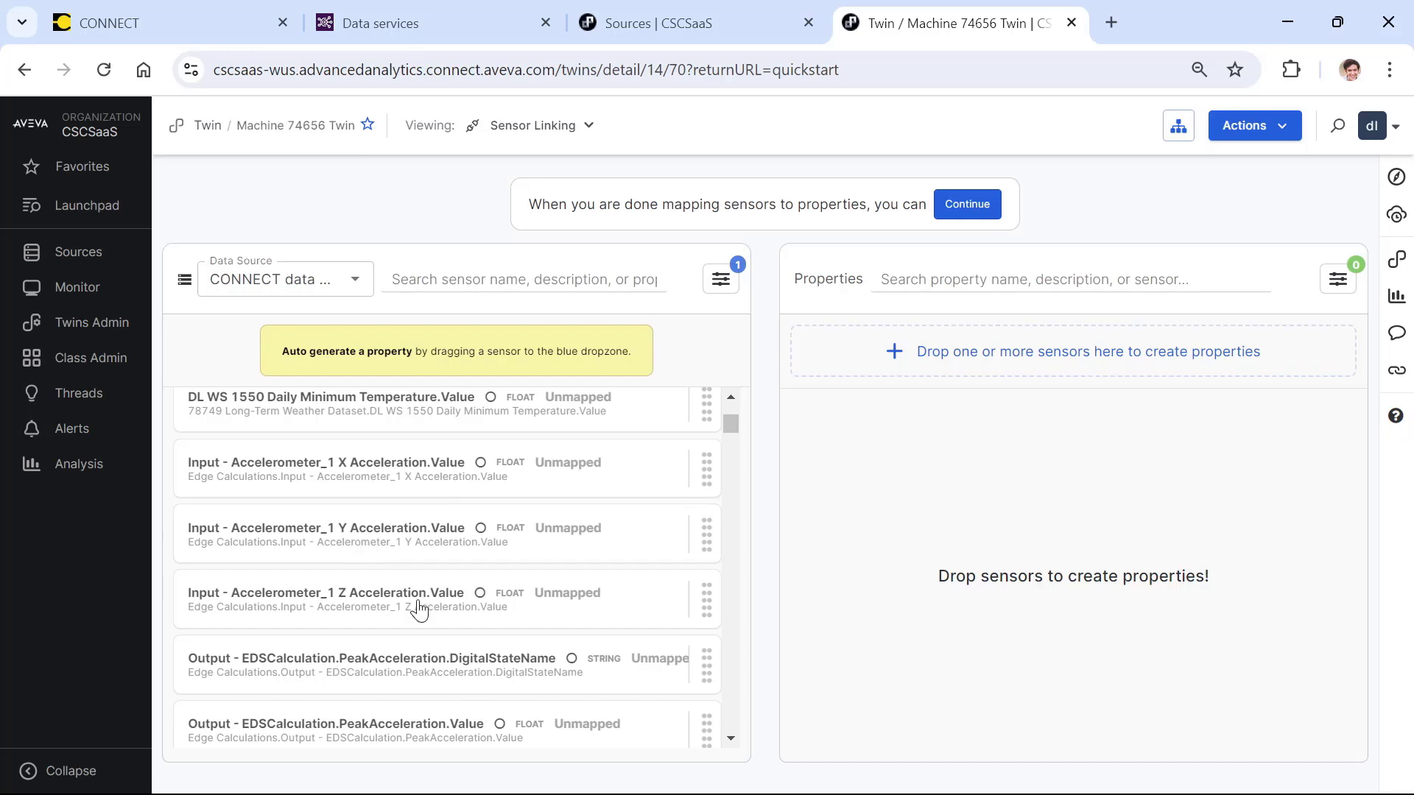
left_click_drag(707, 468, 1112, 361)
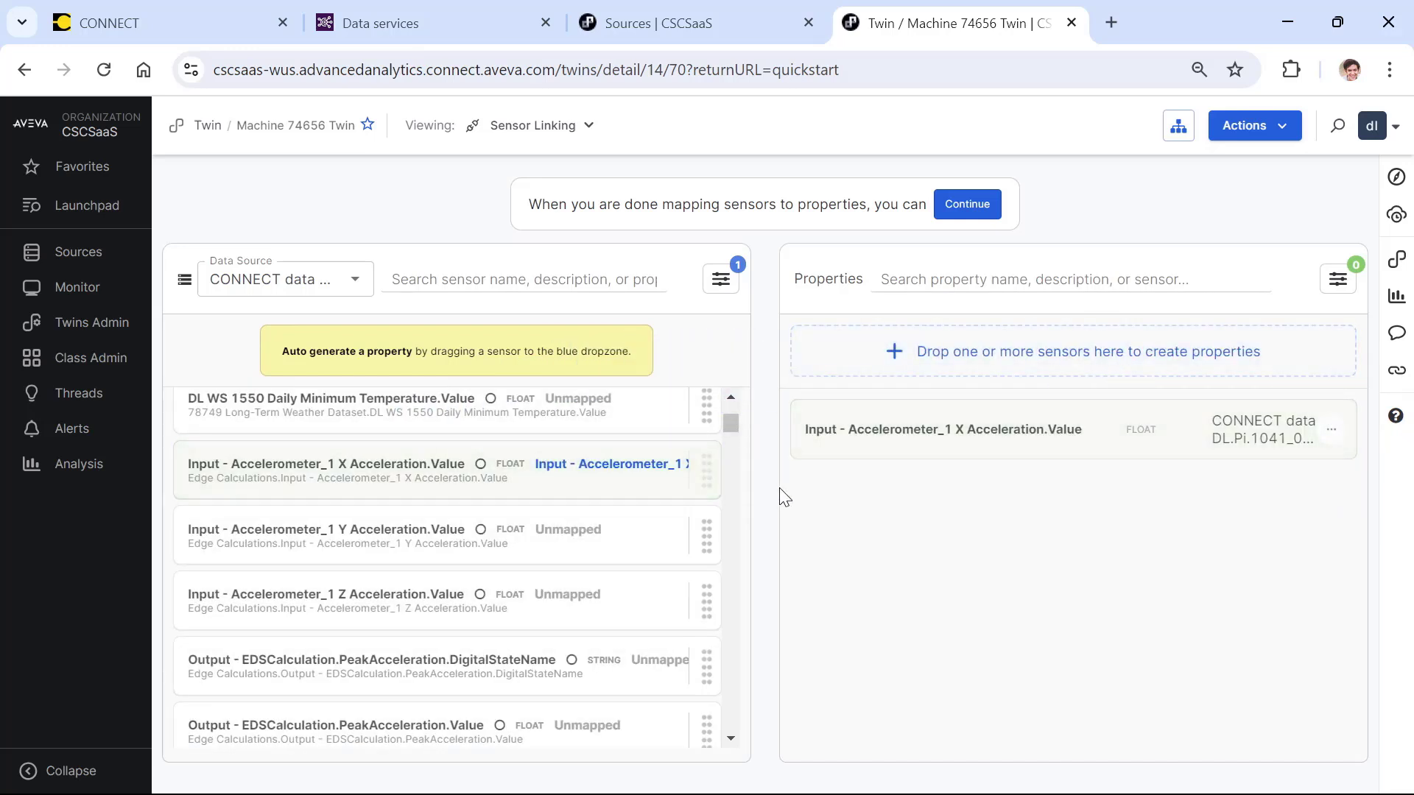
left_click_drag(705, 536, 1095, 356)
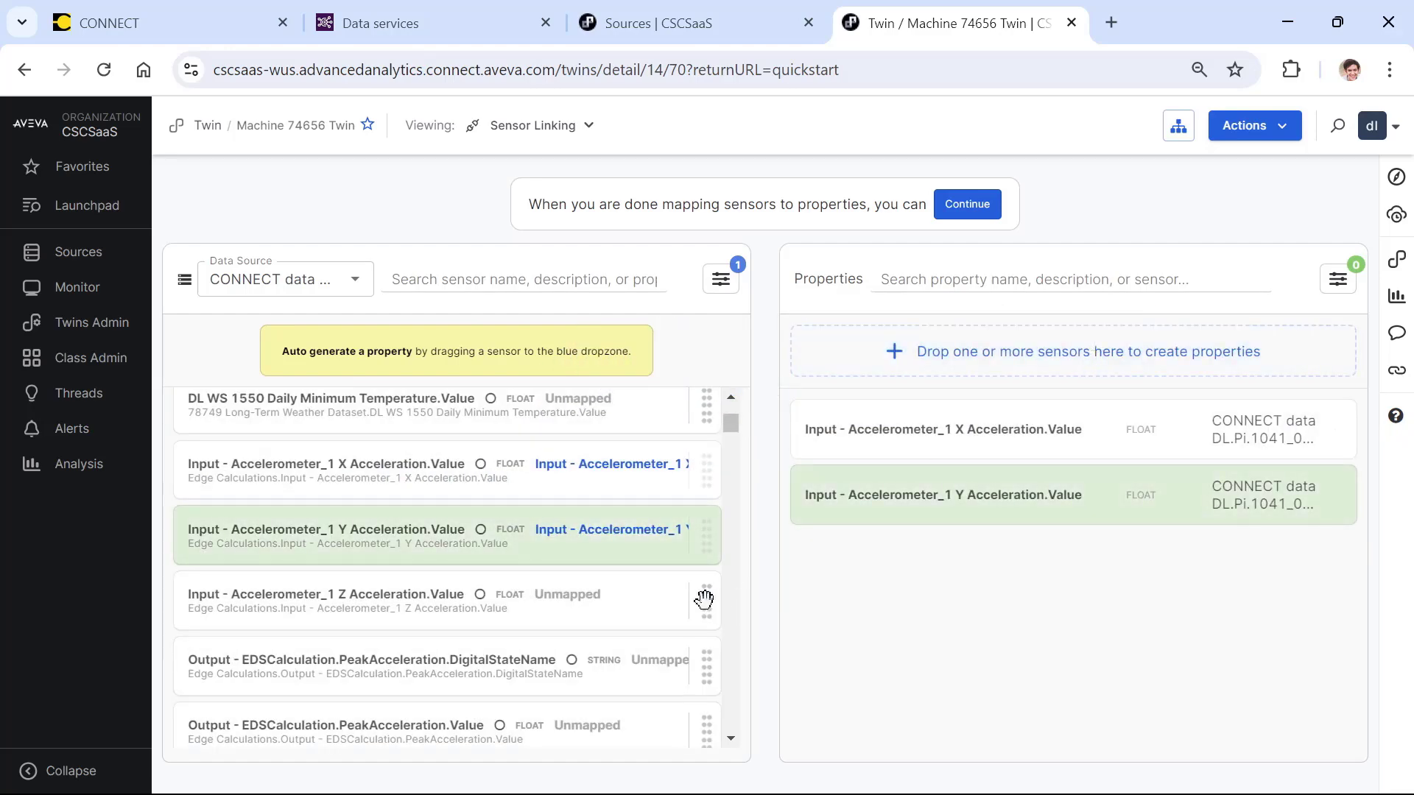
left_click_drag(703, 600, 1130, 347)
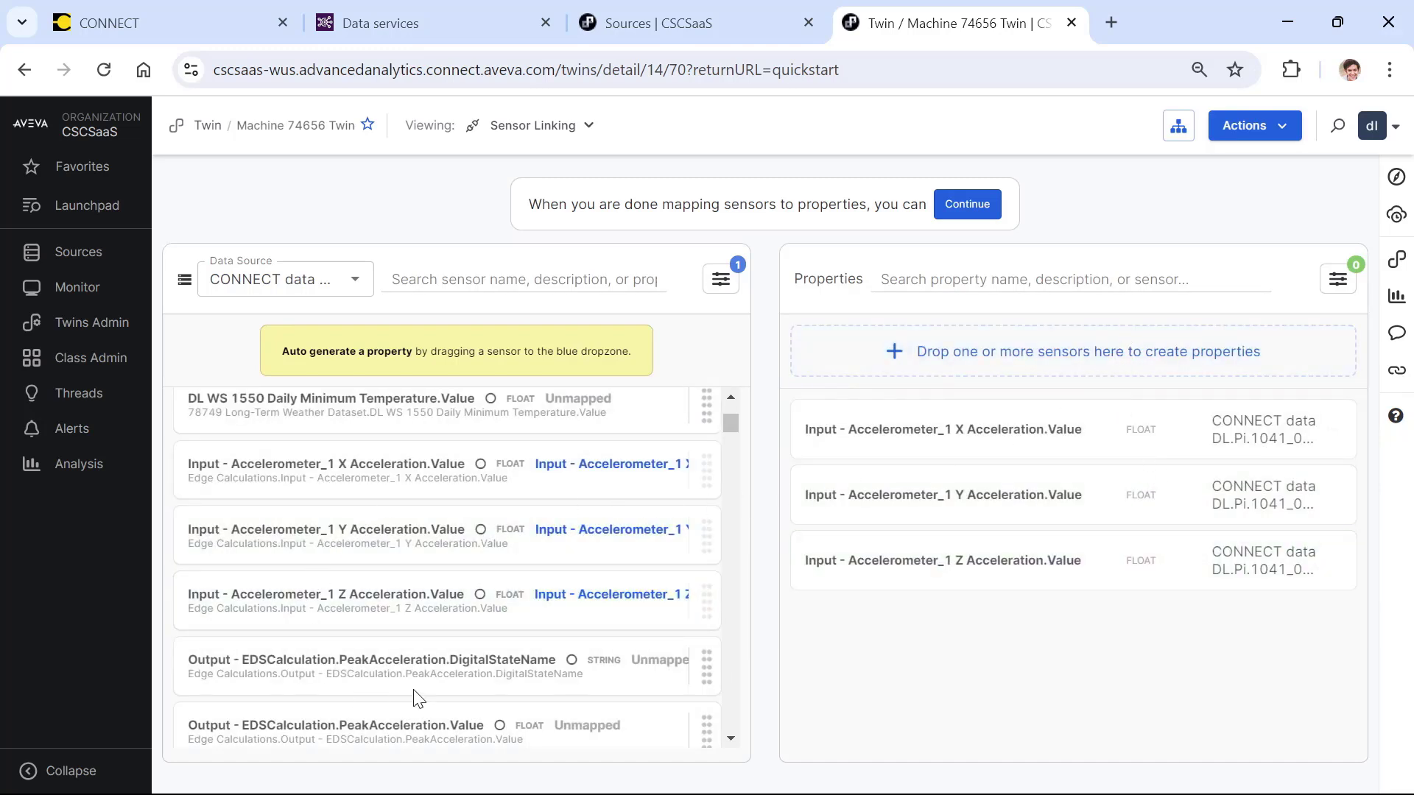
Create twin properties from the Temperature 1 (Chassis).Value and Temperature 2 (Board internal).Value sensors.
scroll(444, 502, "down", 10)
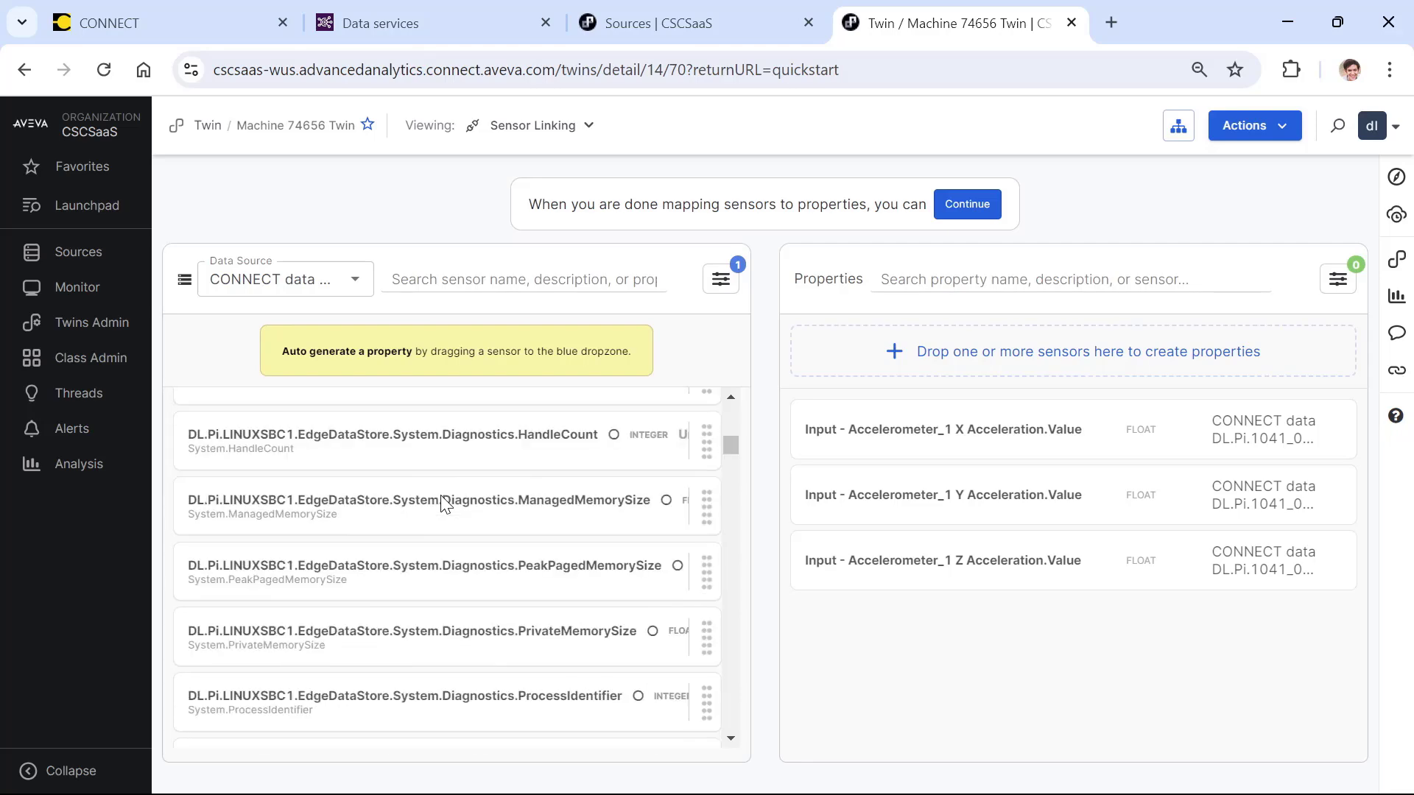
scroll(439, 492, "down", 10)
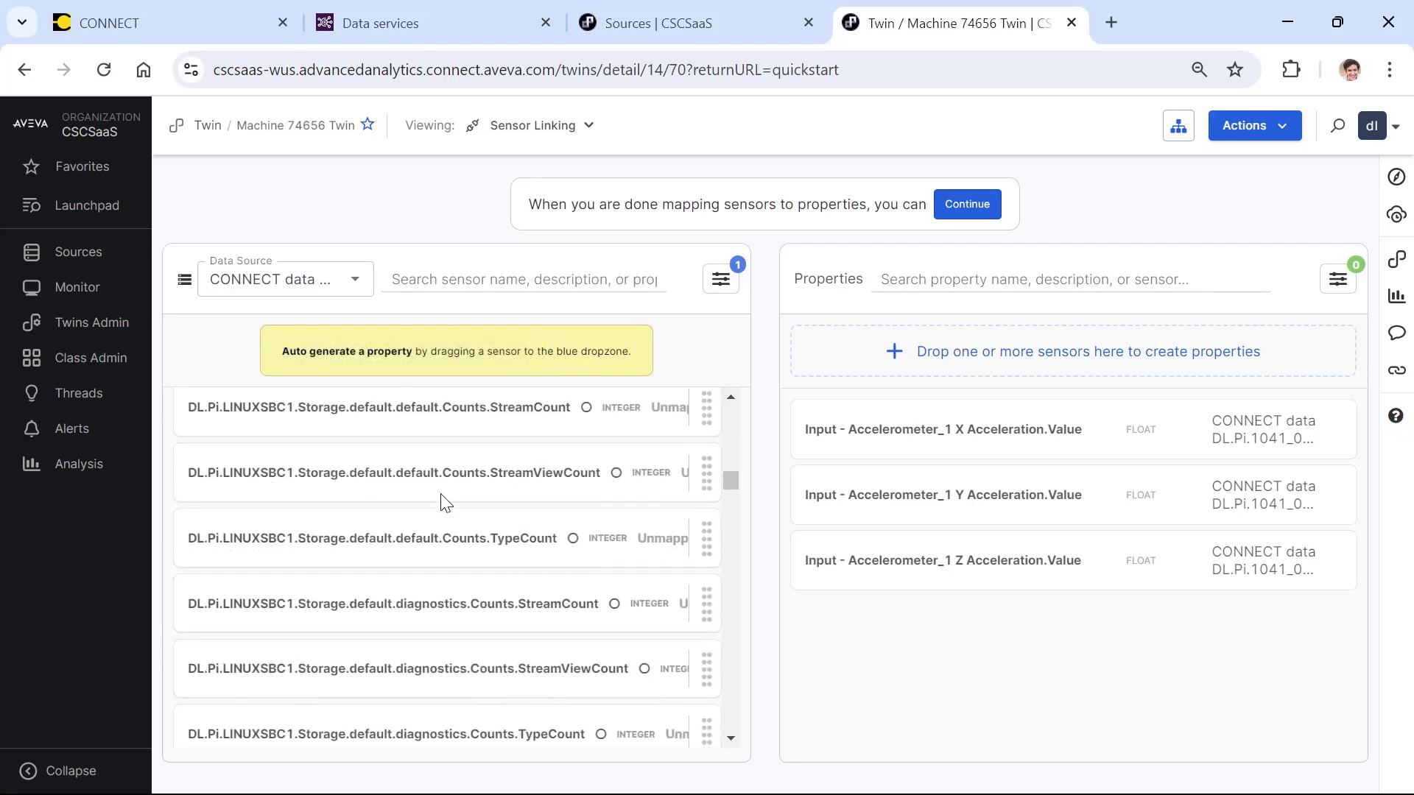
scroll(444, 502, "down", 8)
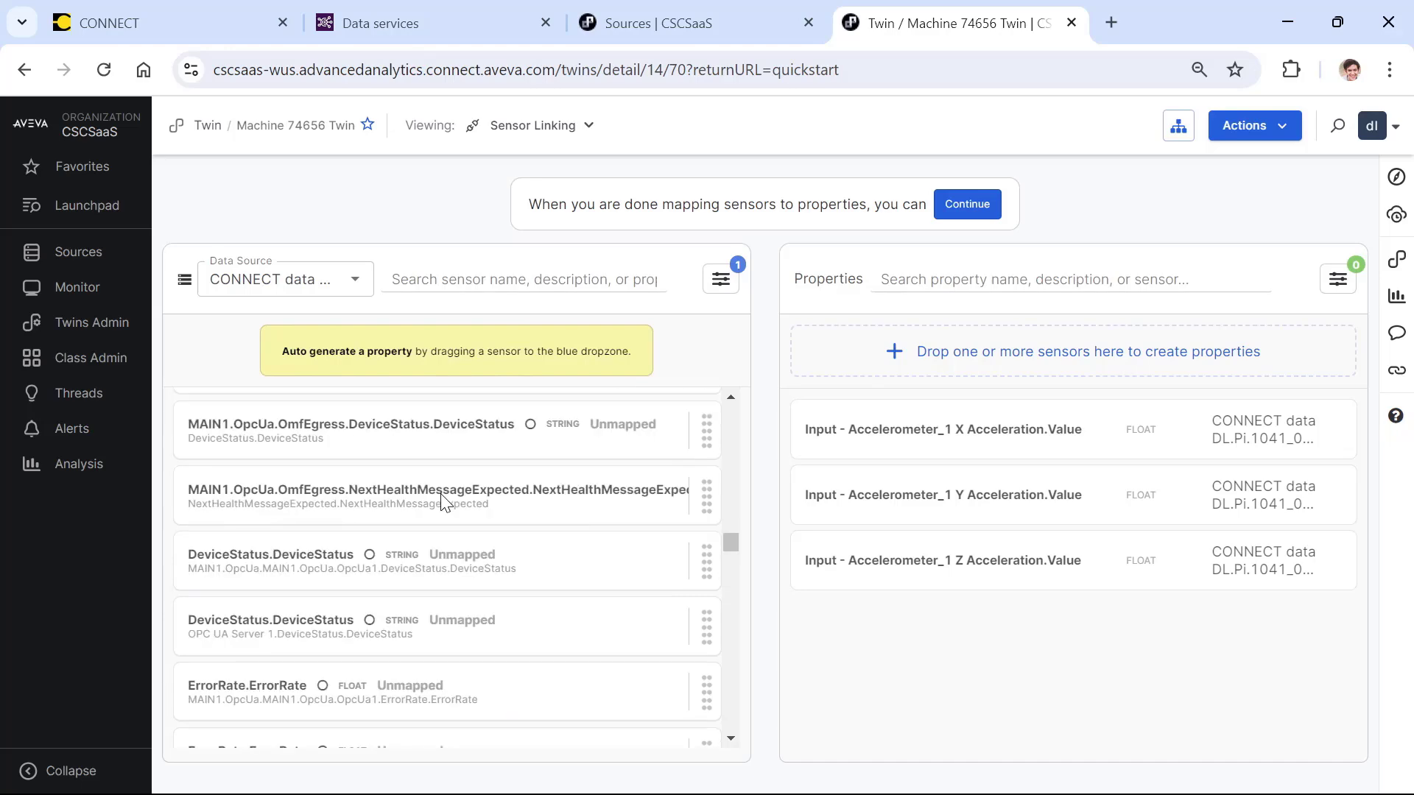
scroll(442, 503, "down", 5)
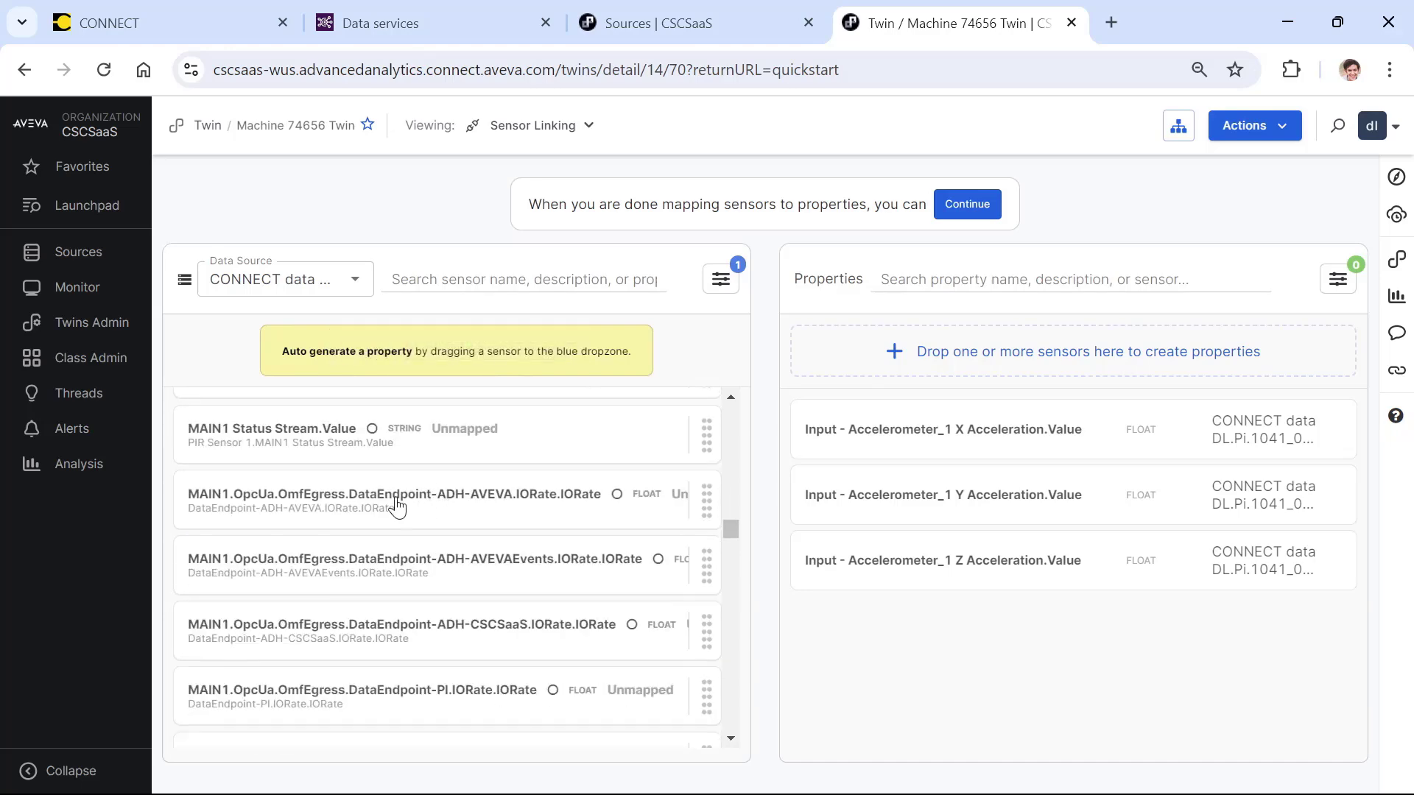
scroll(465, 503, "down", 8)
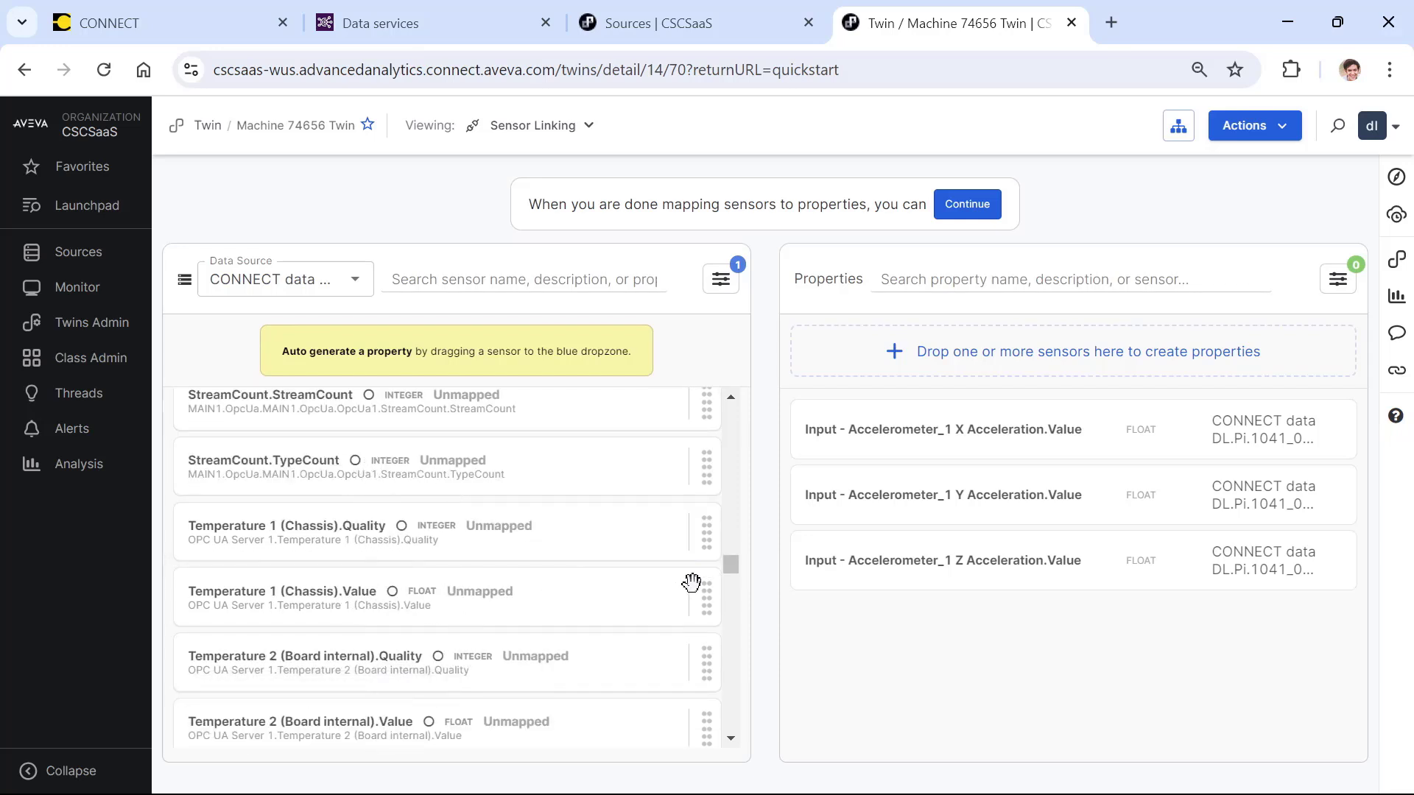
left_click_drag(700, 584, 1301, 352)
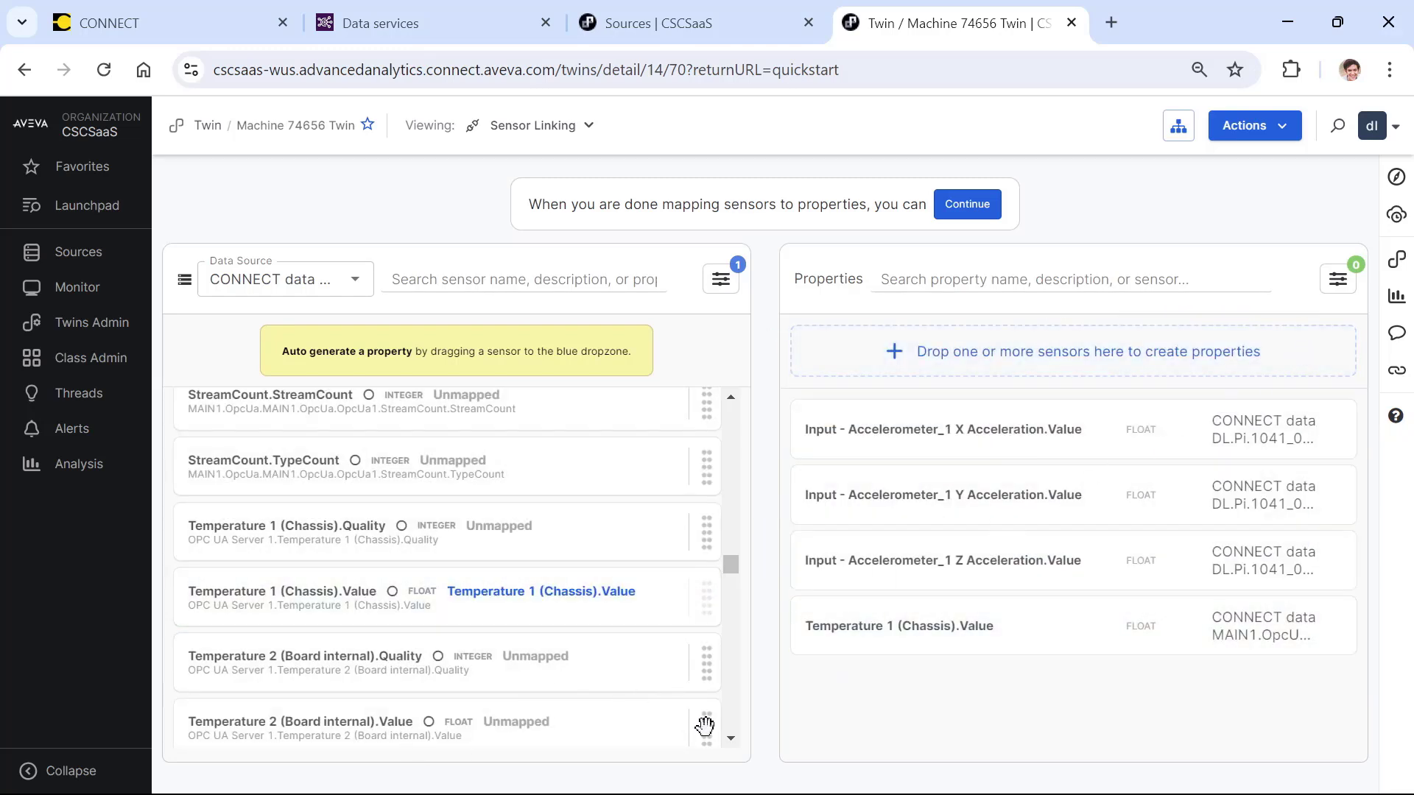
left_click_drag(706, 728, 1168, 352)
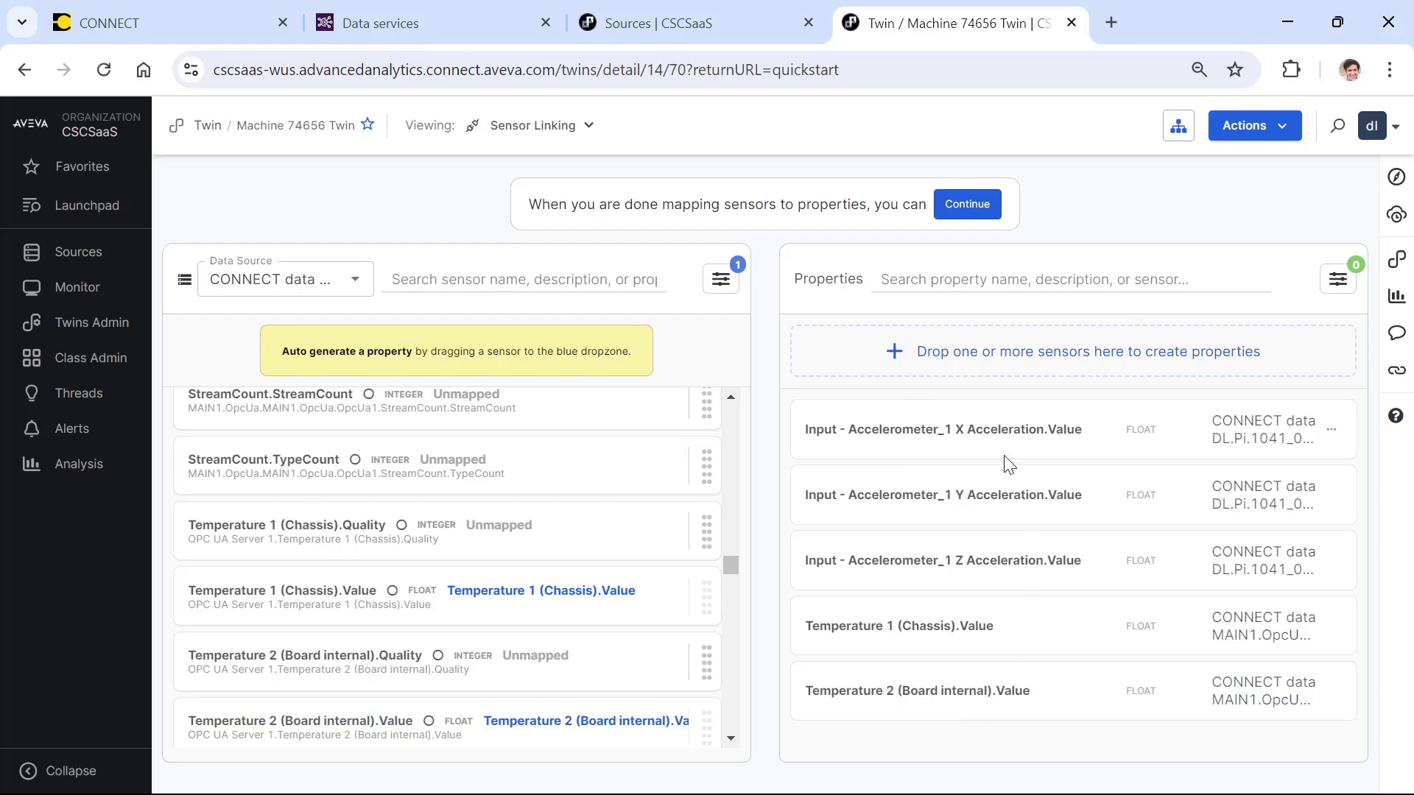
Finish mapping sensors to properties and continue to the twin's QuickStart page.
left_click(1280, 126)
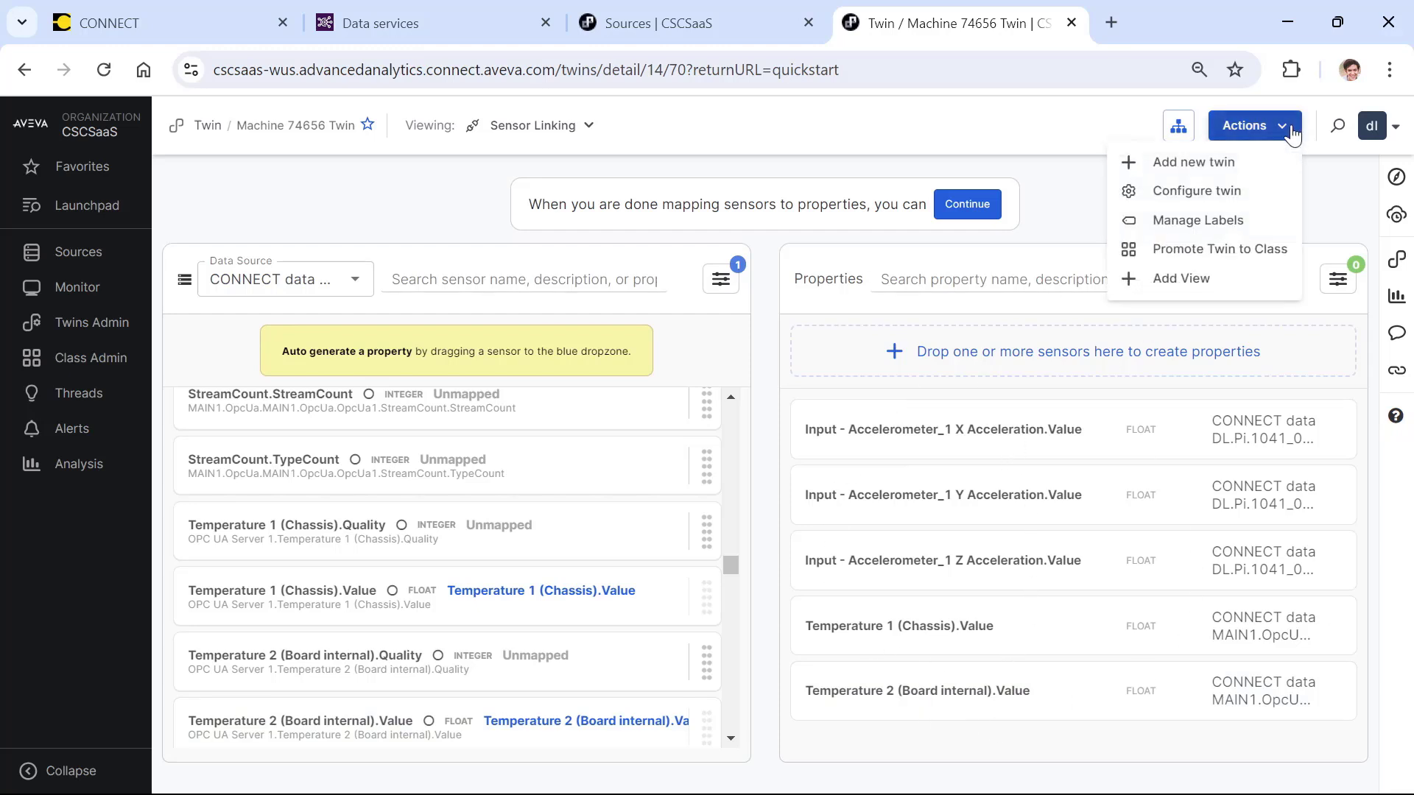
left_click(1335, 206)
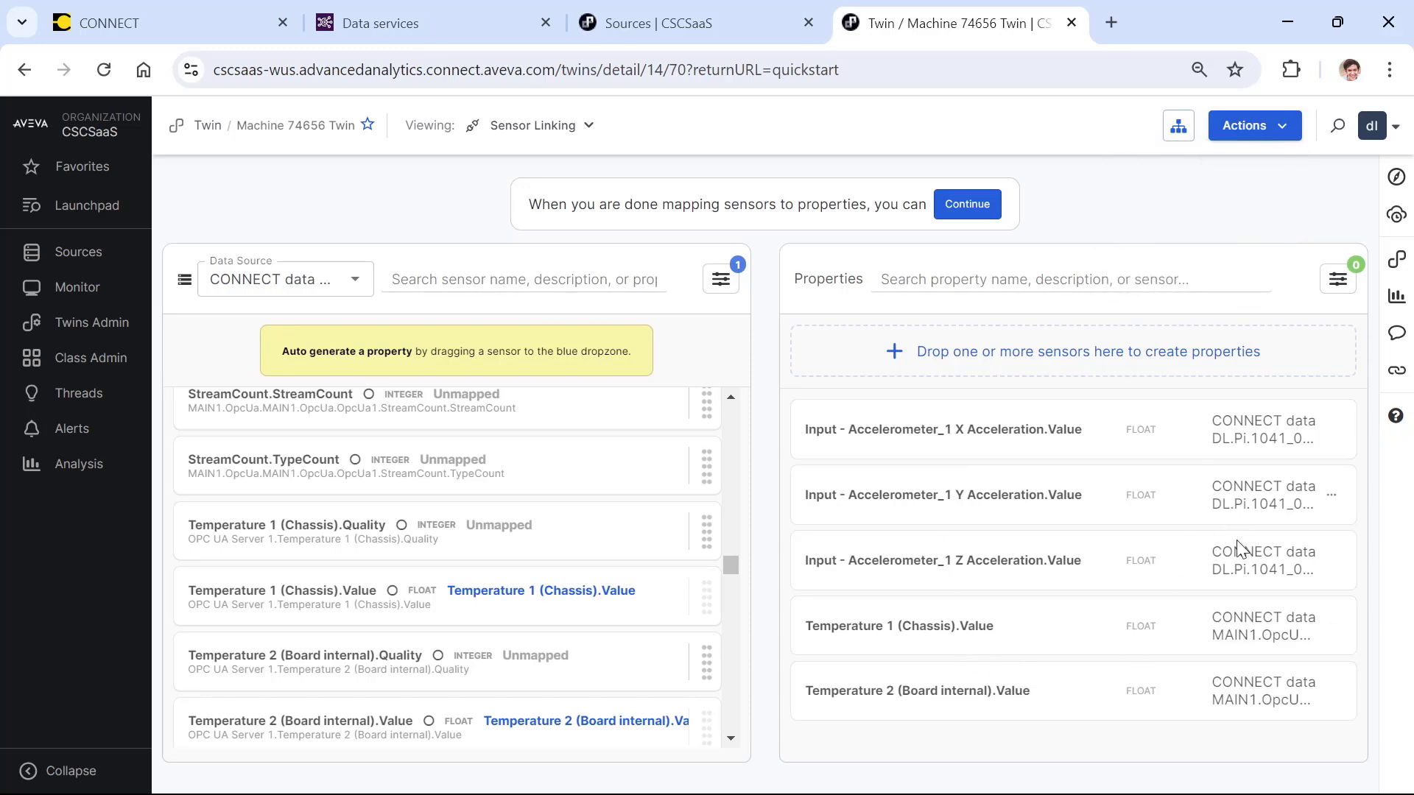
left_click(964, 209)
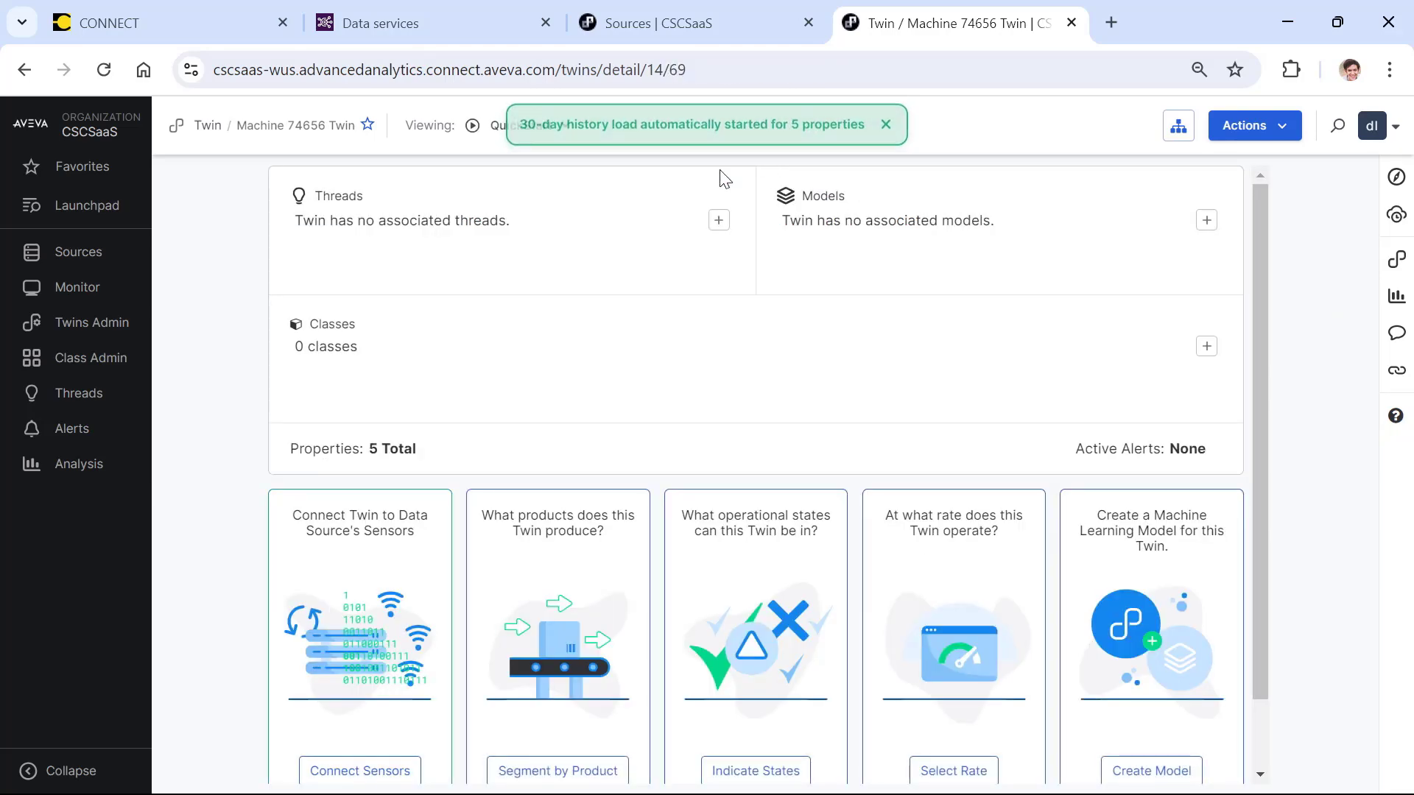
Answer that the twin does not produce multiple products and skip segmenting its data by product.
scroll(1261, 249, "down", 1)
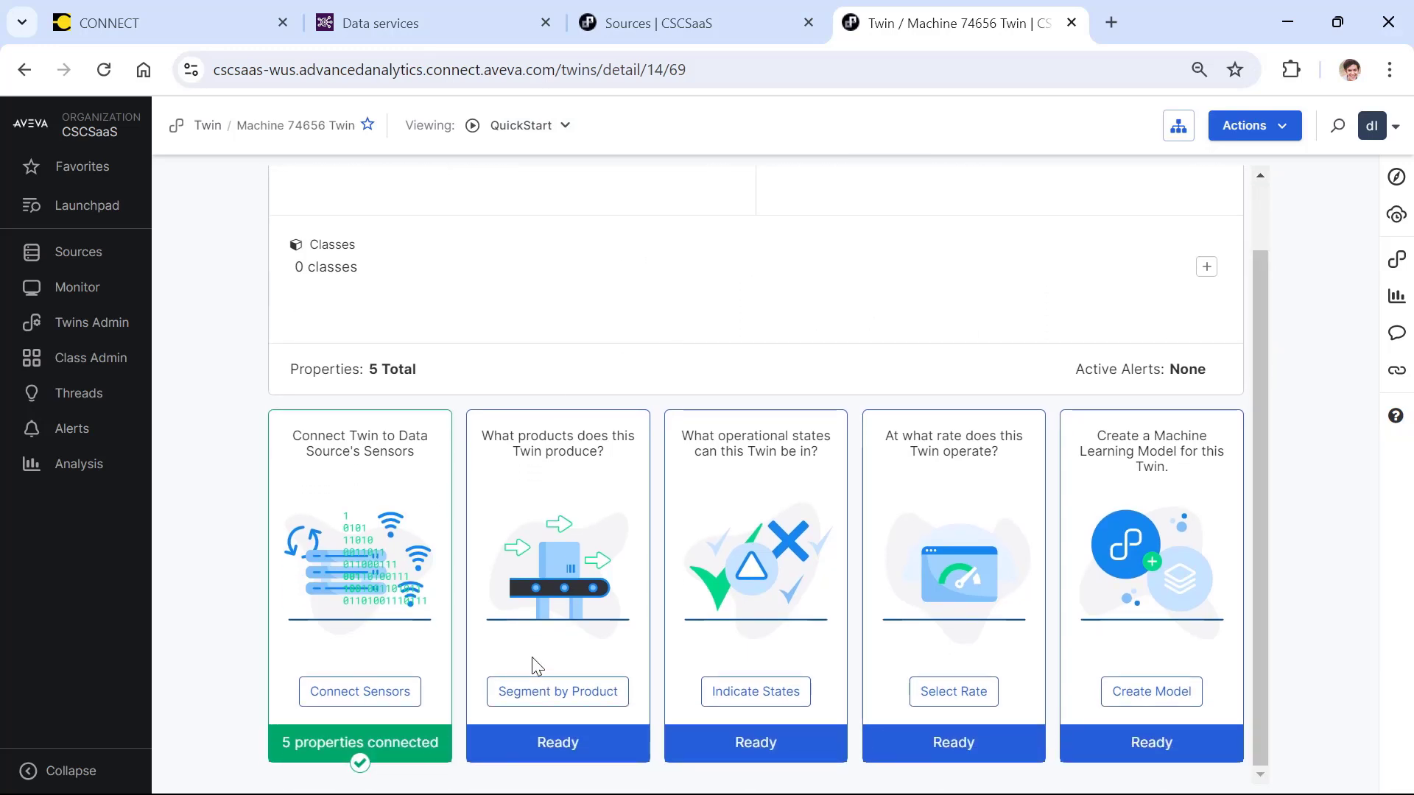
left_click(598, 694)
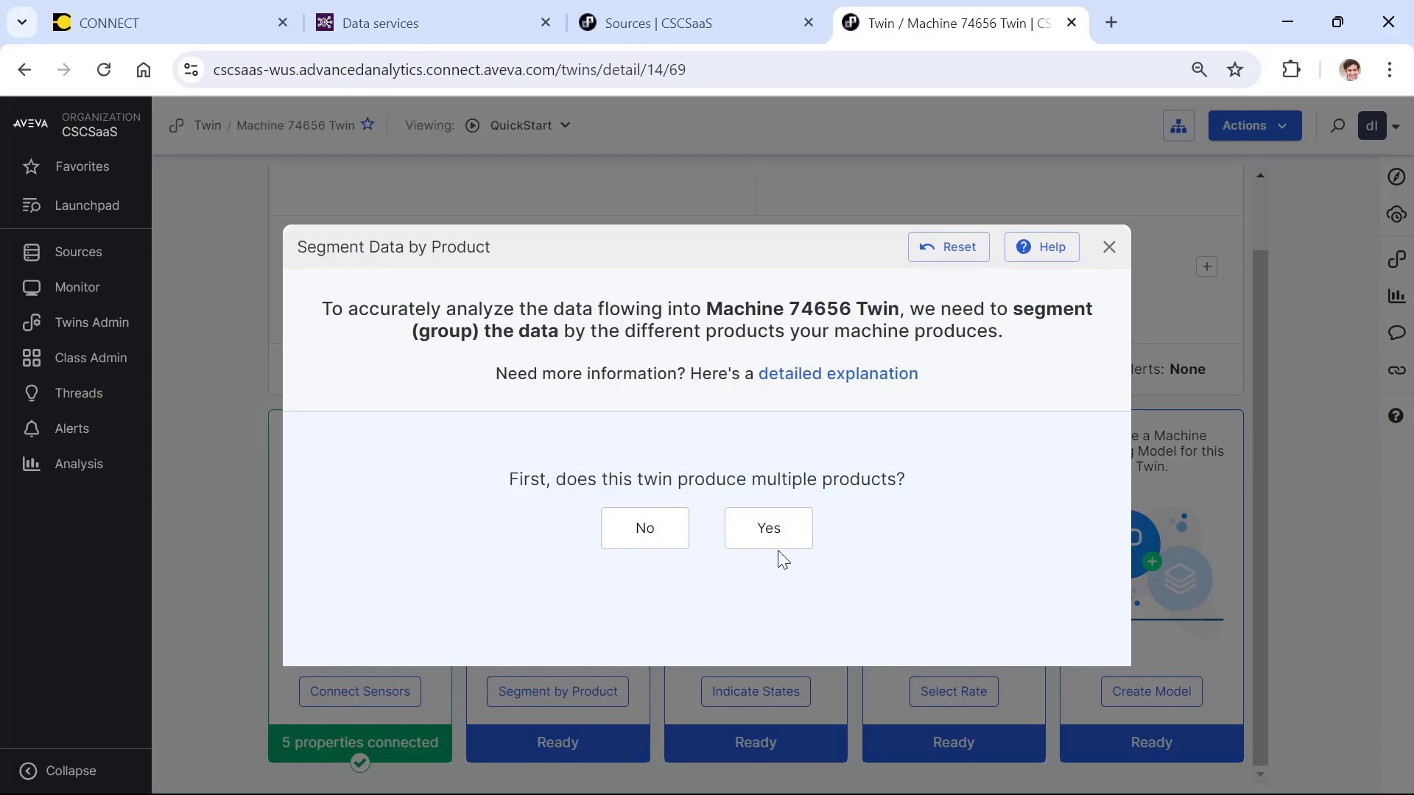
left_click(653, 530)
left_click(954, 623)
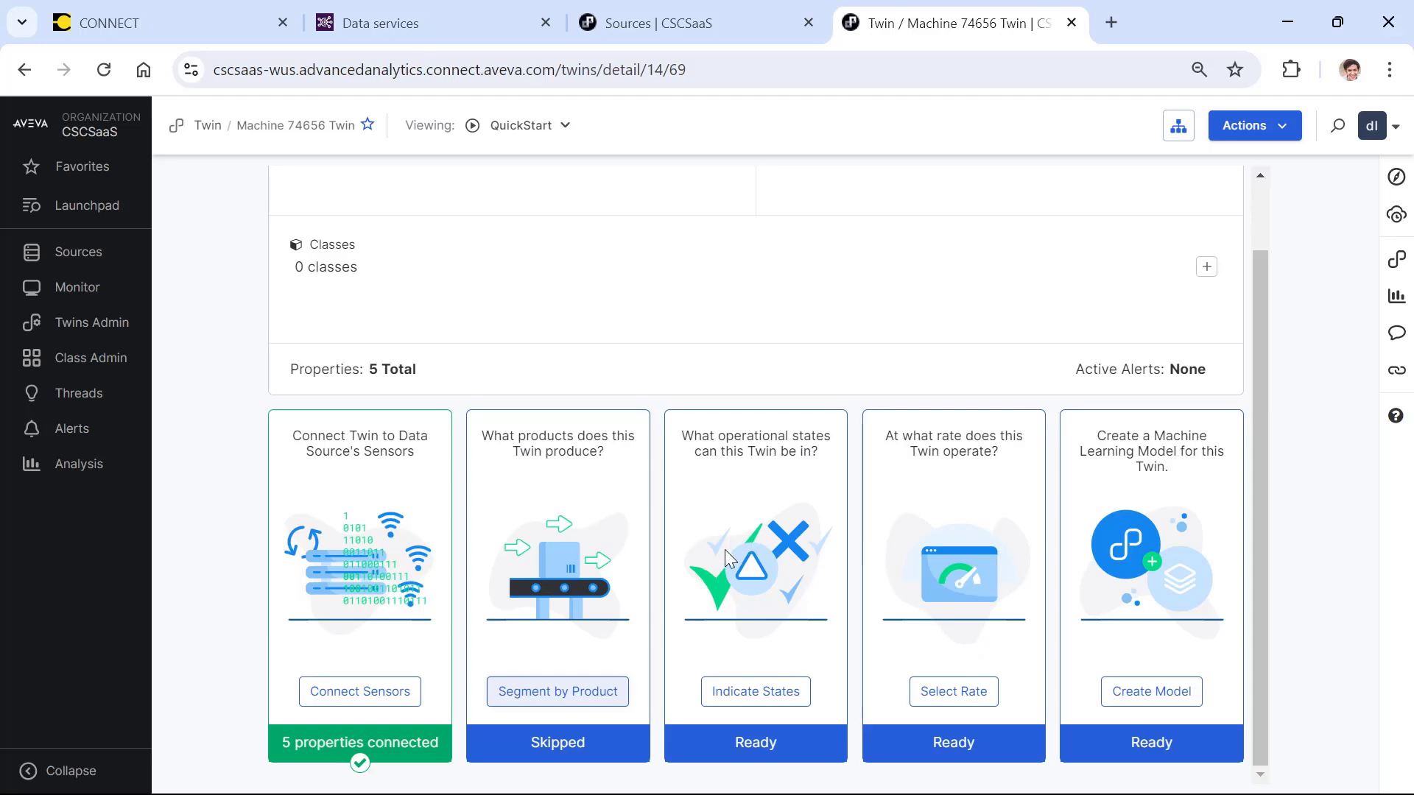
Answer that the twin has no operational states and skip the Operational State wizard.
left_click(772, 696)
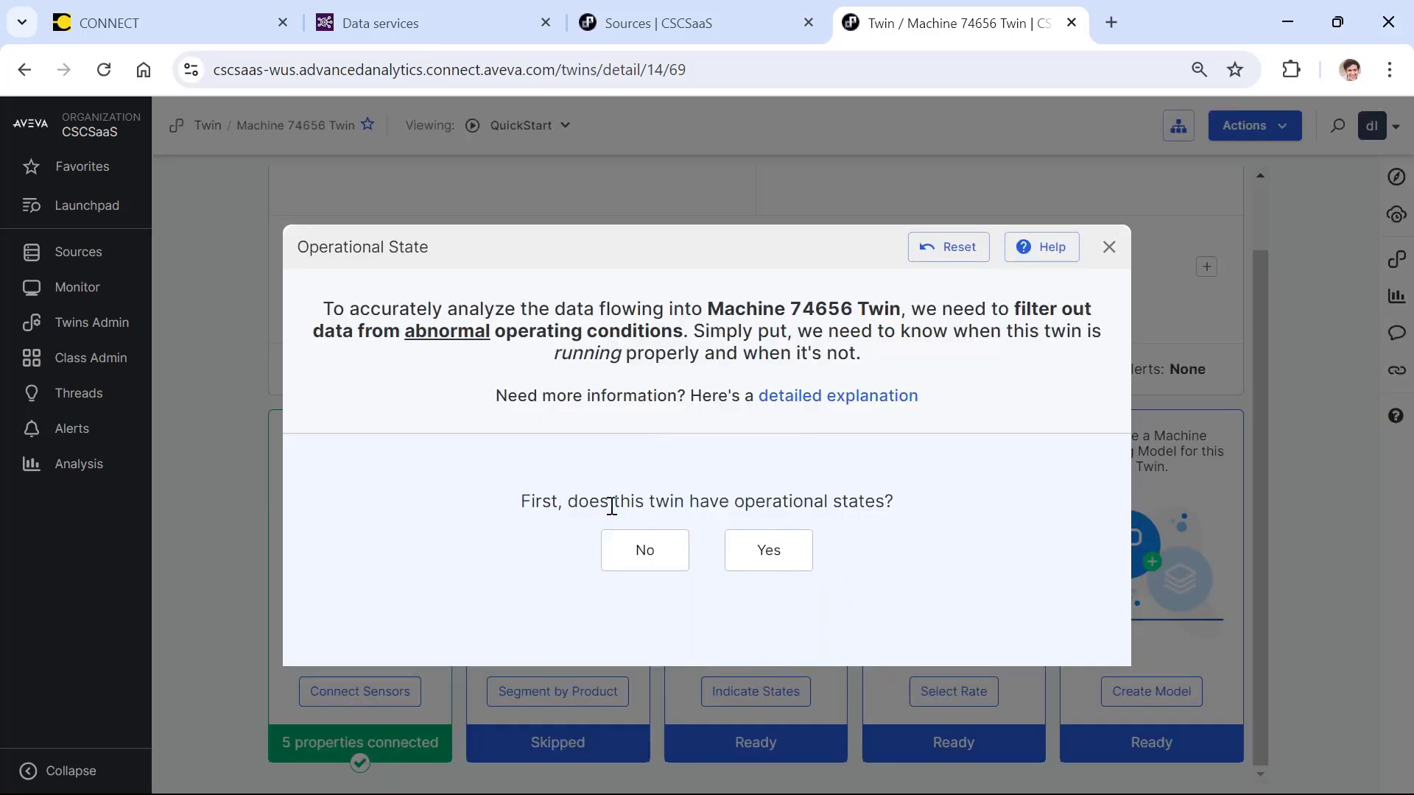
left_click(647, 558)
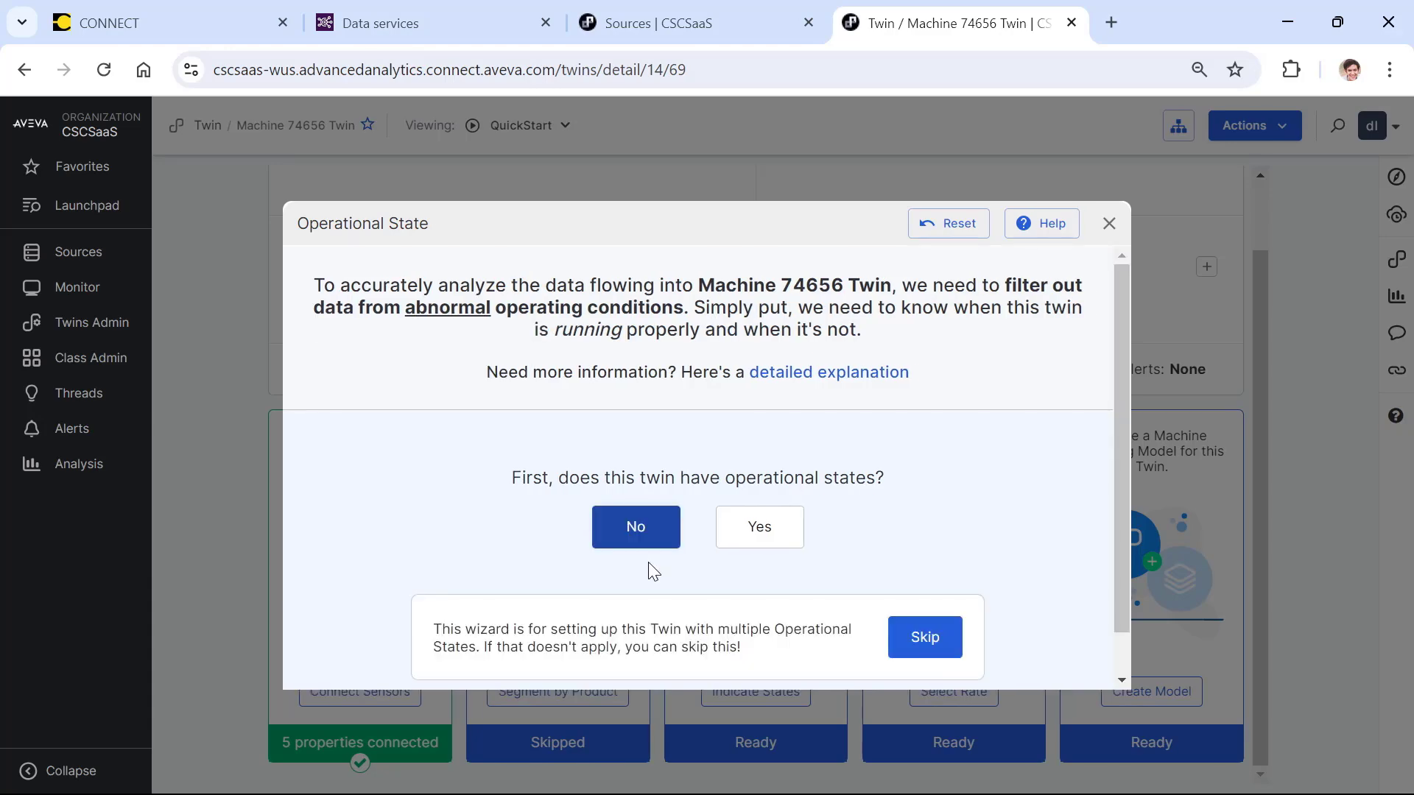
left_click(924, 641)
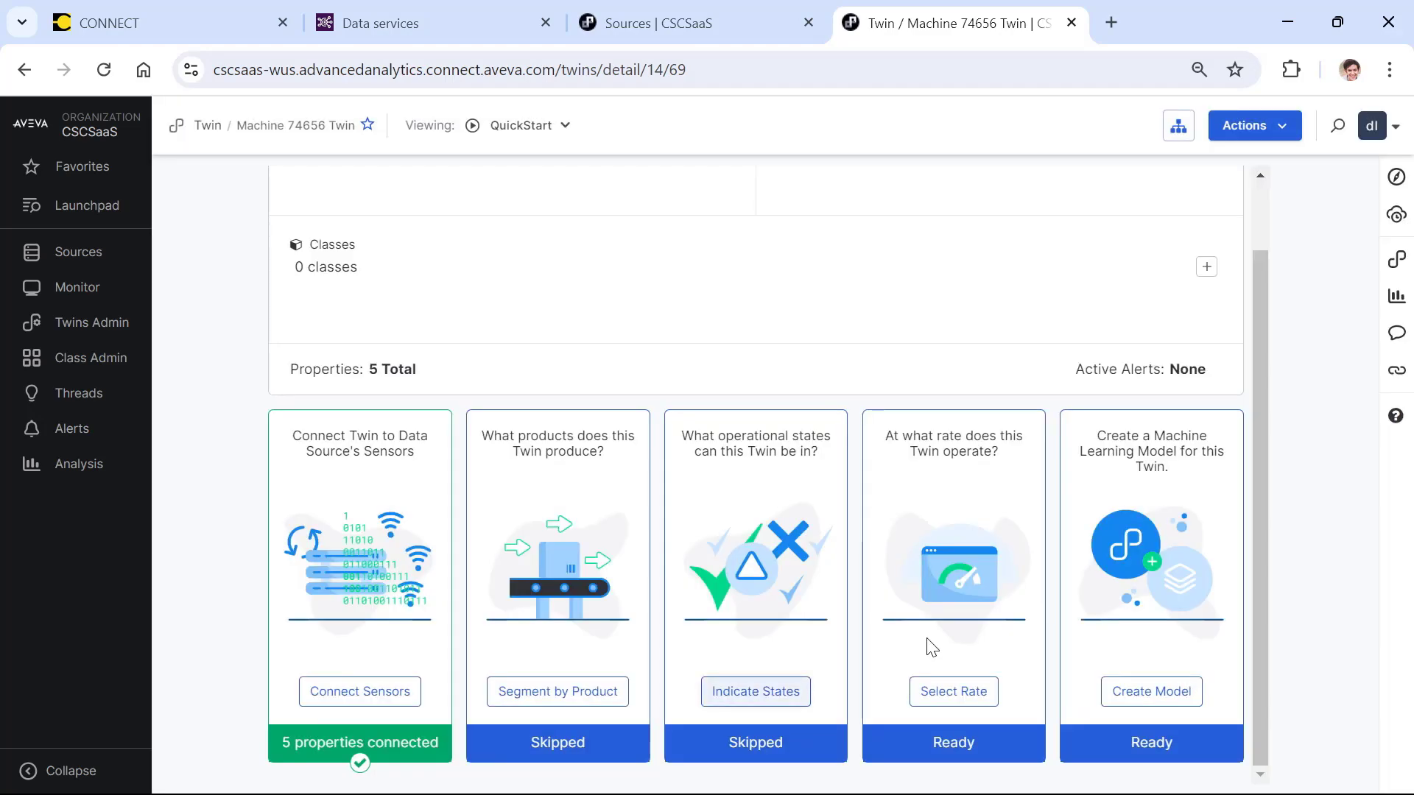
Answer that the twin's production rate does not vary and skip the Production Rate Calculation wizard.
left_click(968, 696)
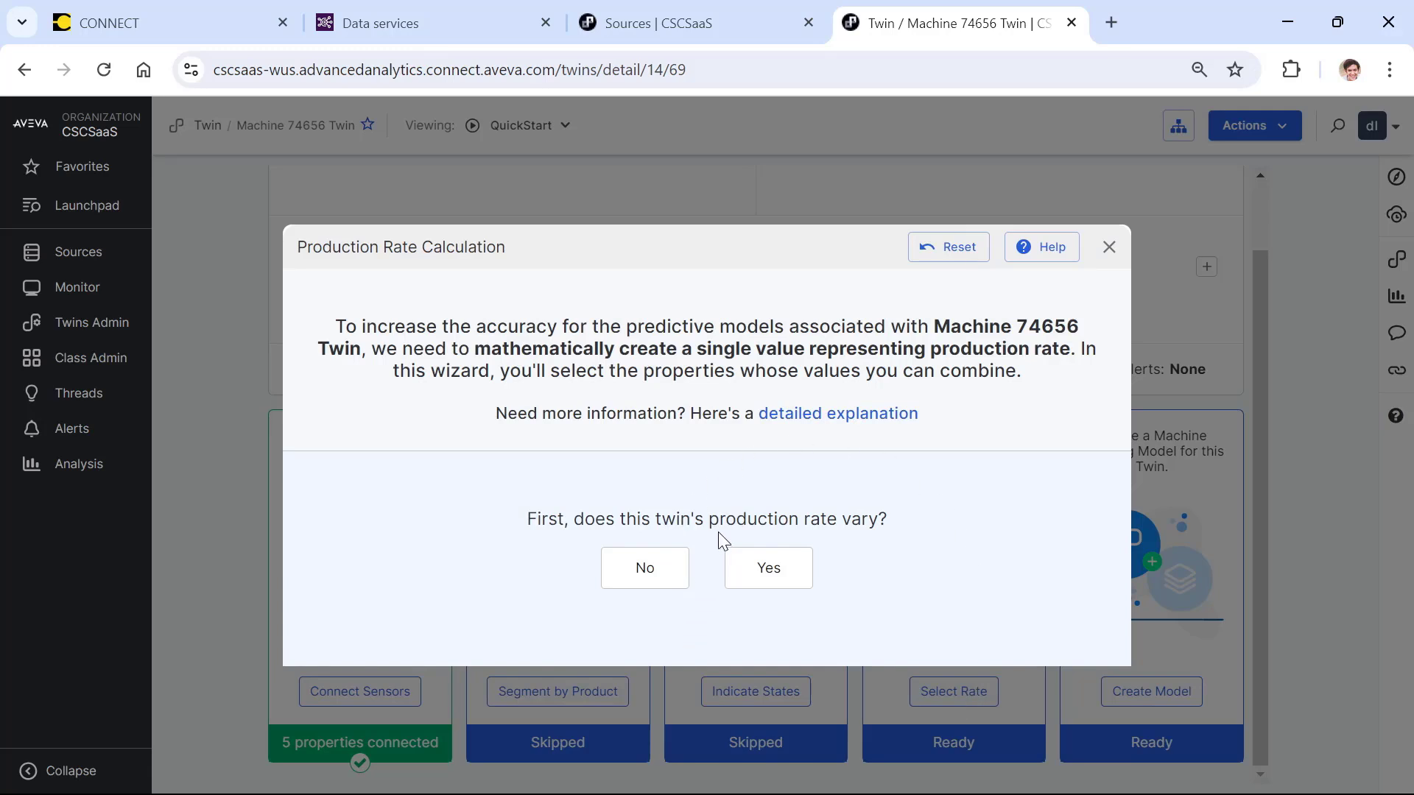
left_click_drag(713, 524, 835, 523)
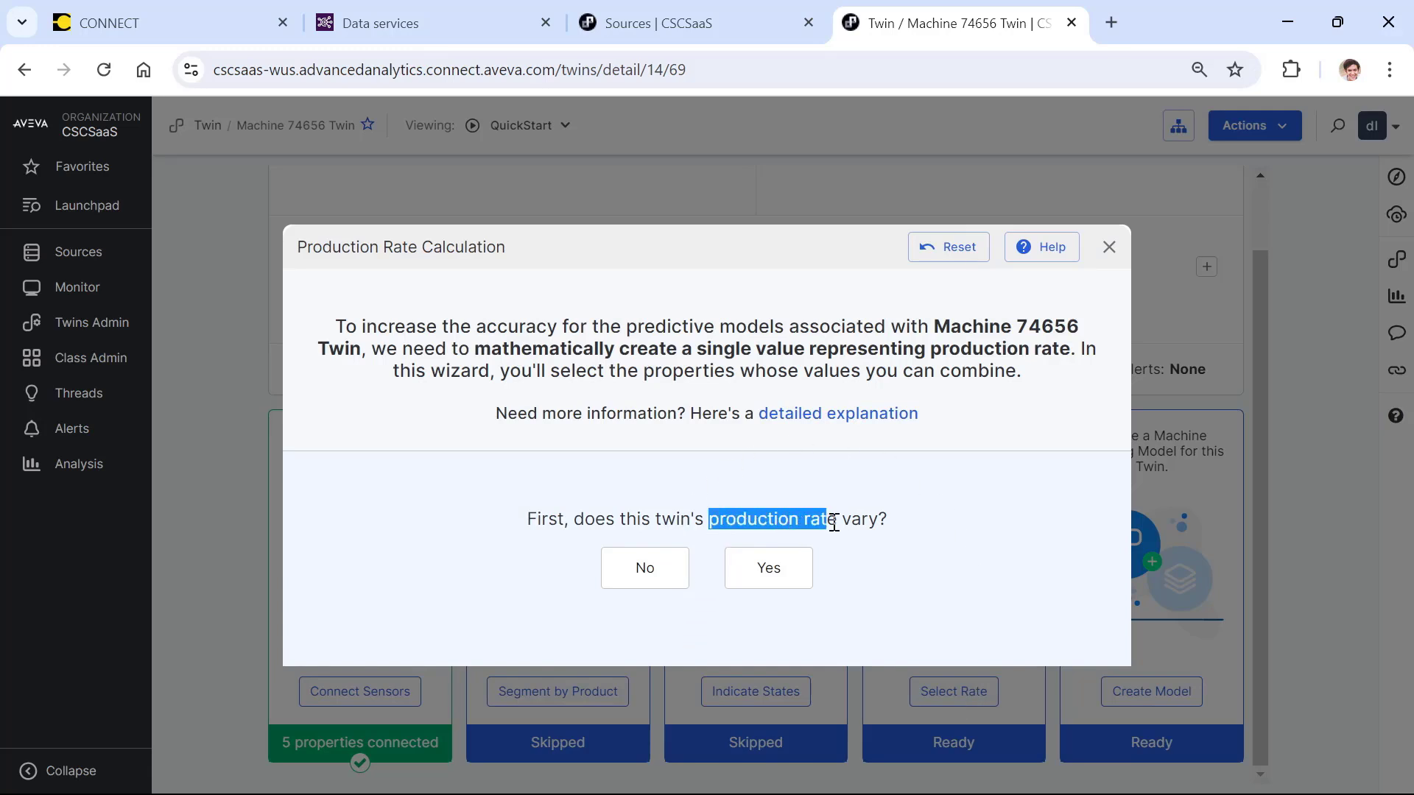
left_click(644, 572)
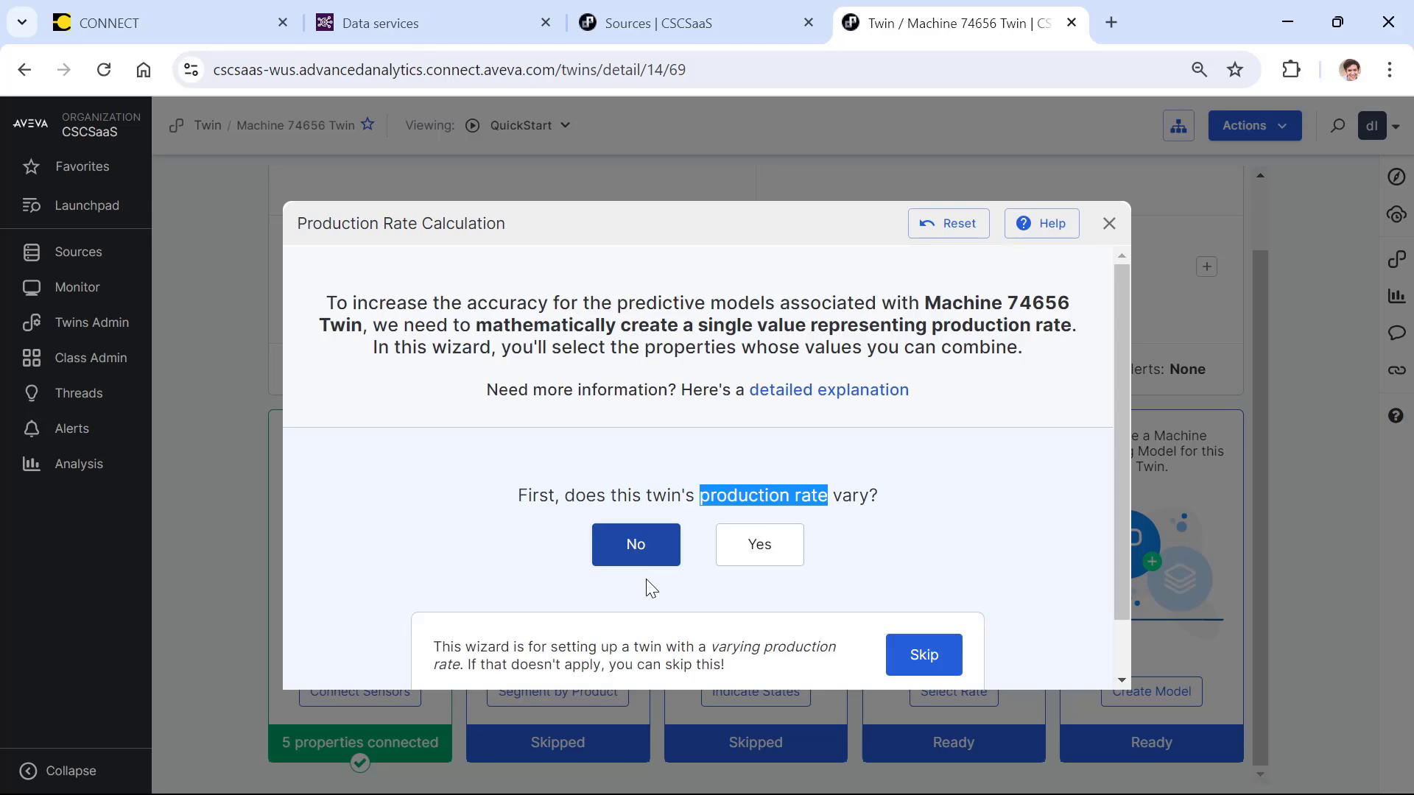
left_click(925, 663)
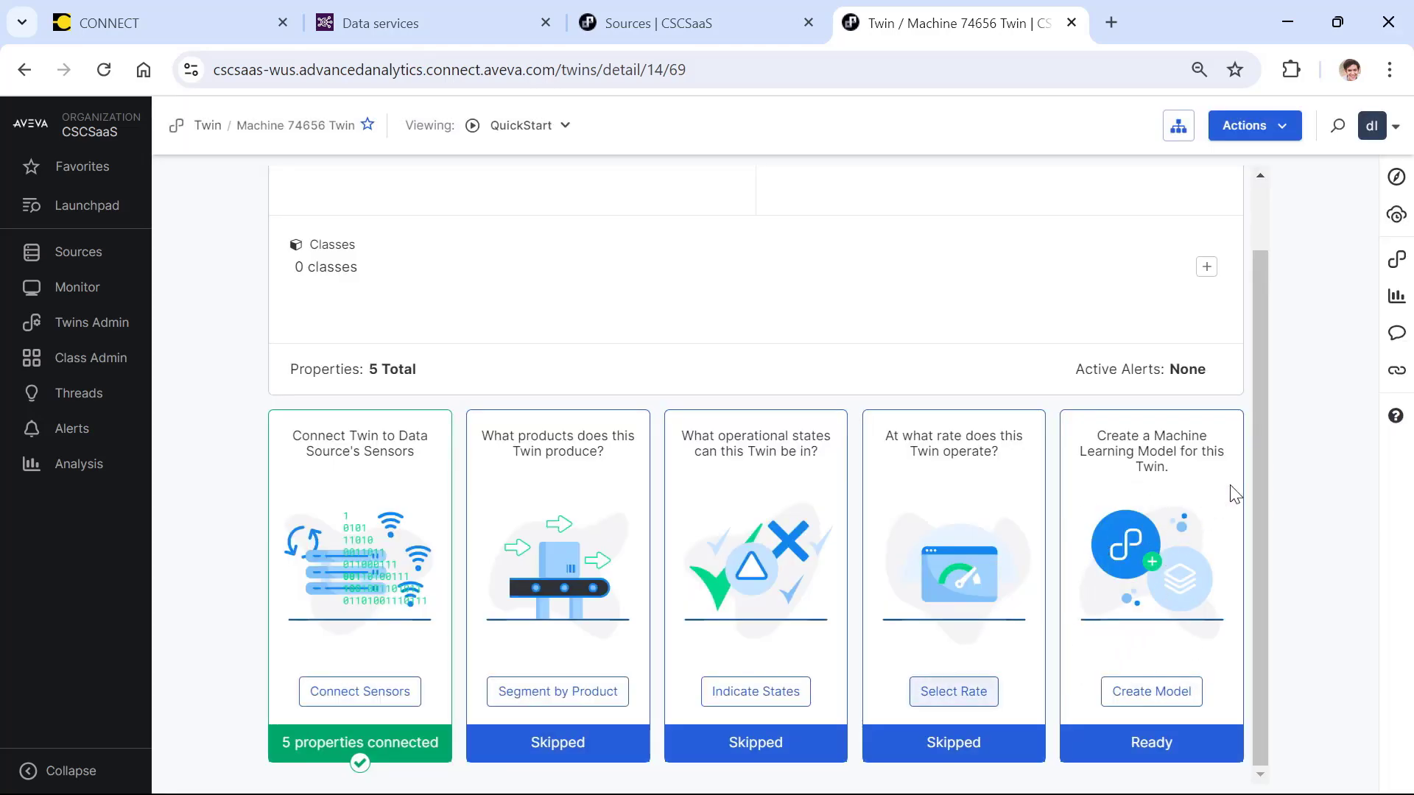
Start creating a machine learning model for the twin and look through the available Solutions and Models templates.
left_click(1174, 690)
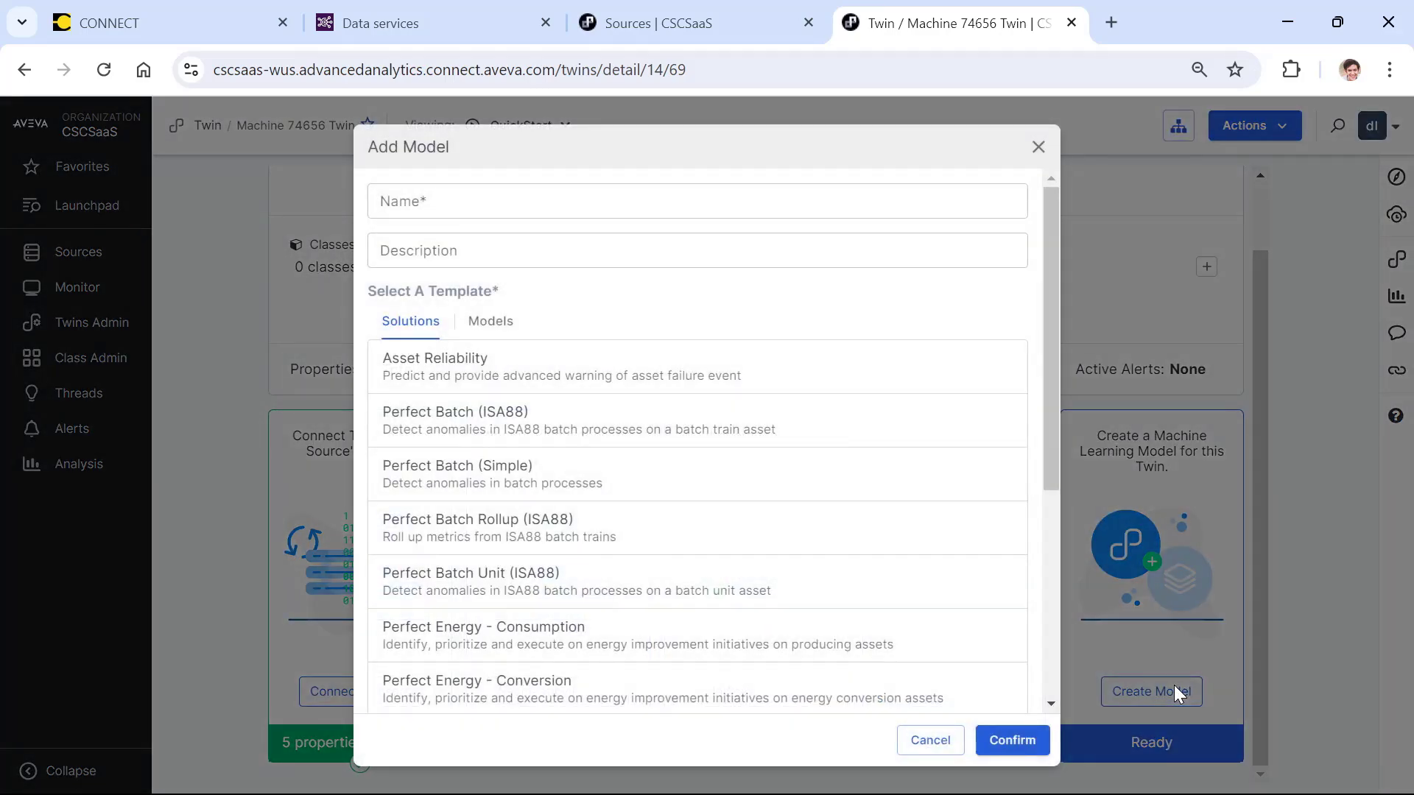
left_click(506, 331)
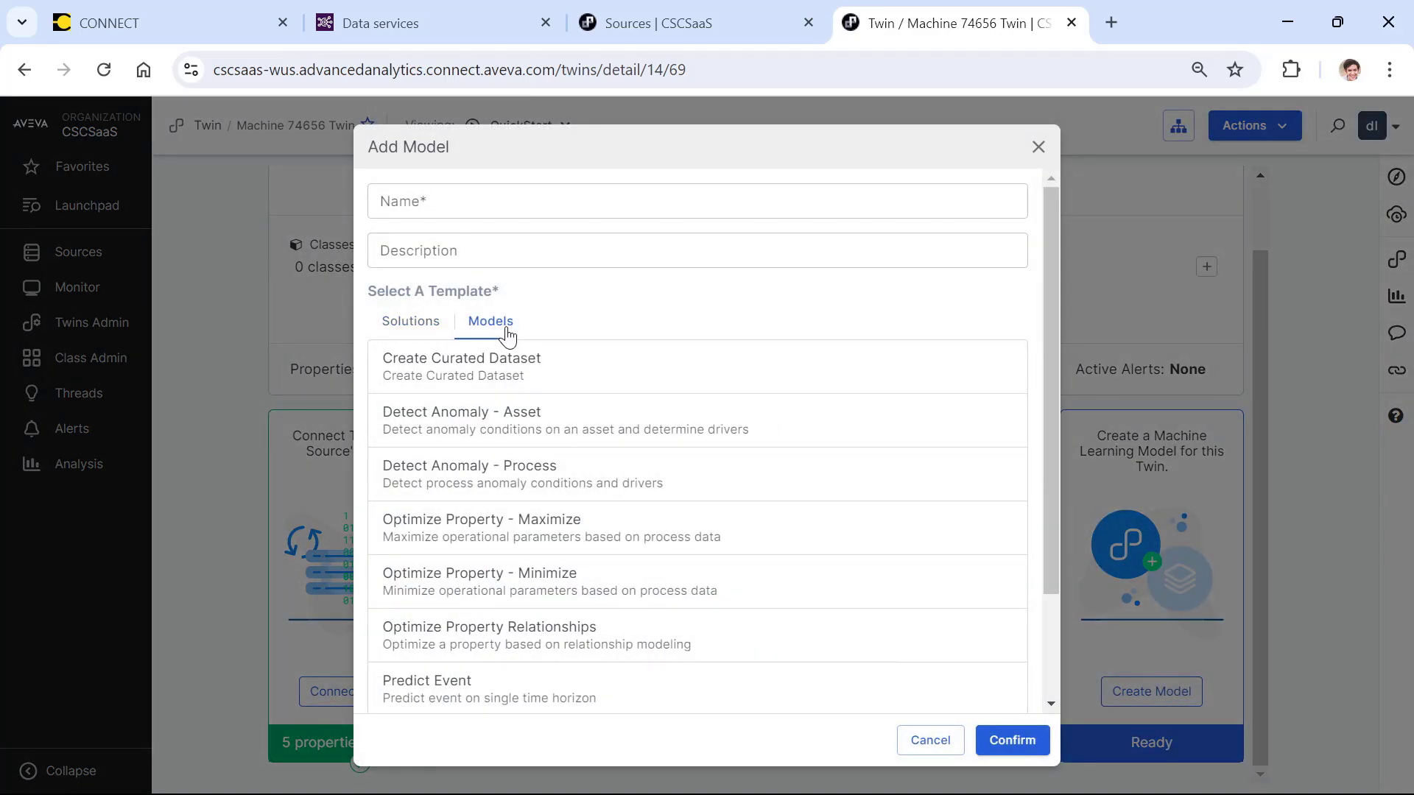
left_click(416, 321)
left_click(502, 321)
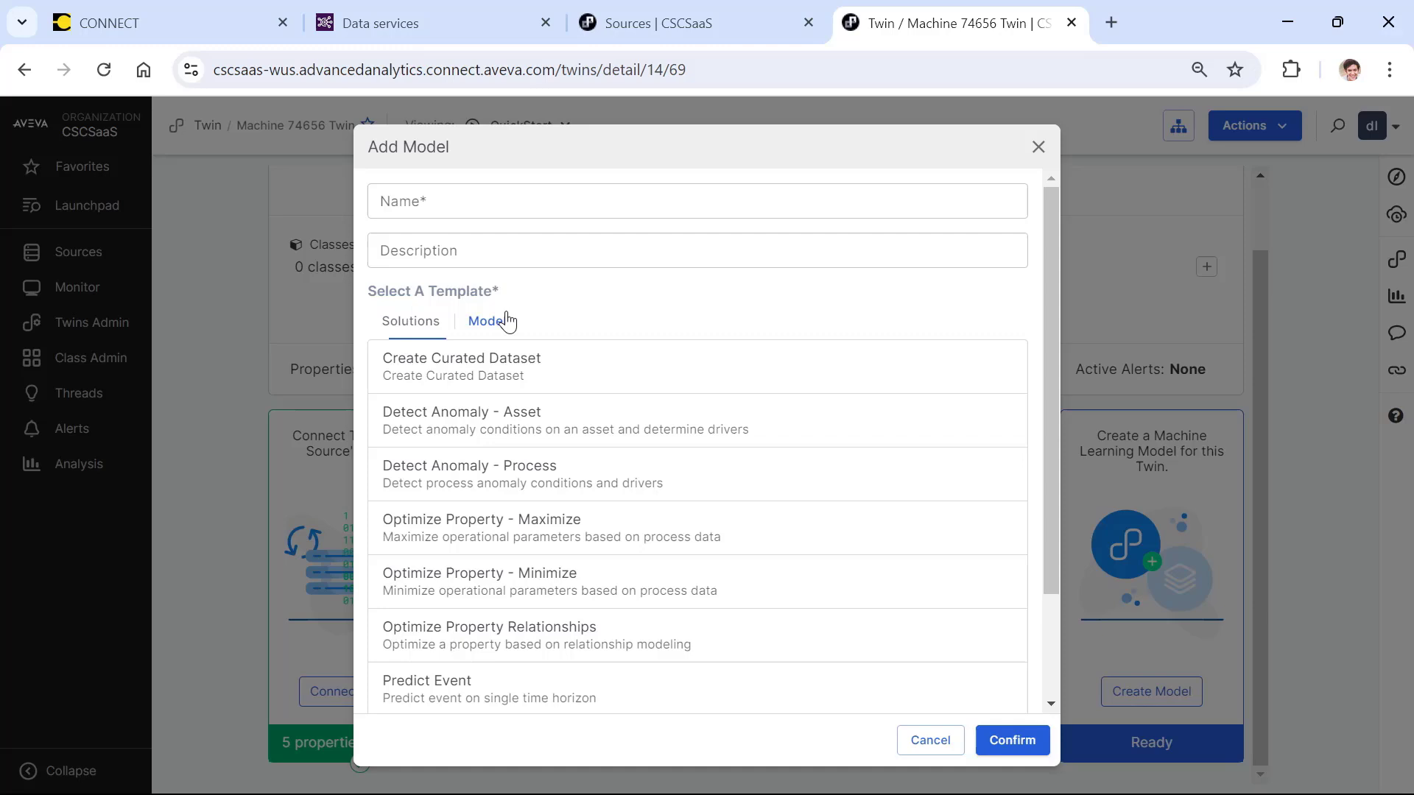
left_click(429, 327)
left_click_drag(1050, 246, 1071, 519)
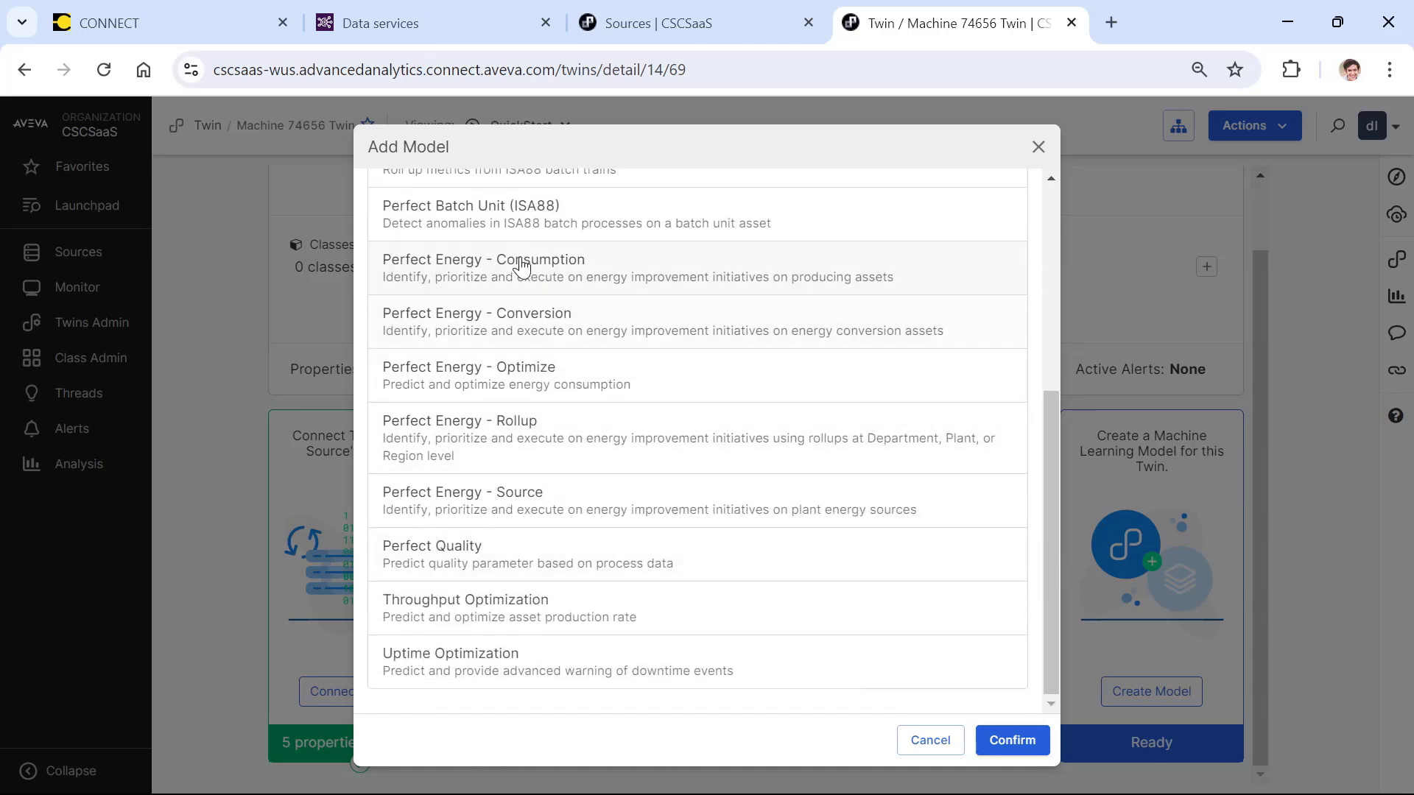
left_click_drag(1054, 514, 1050, 273)
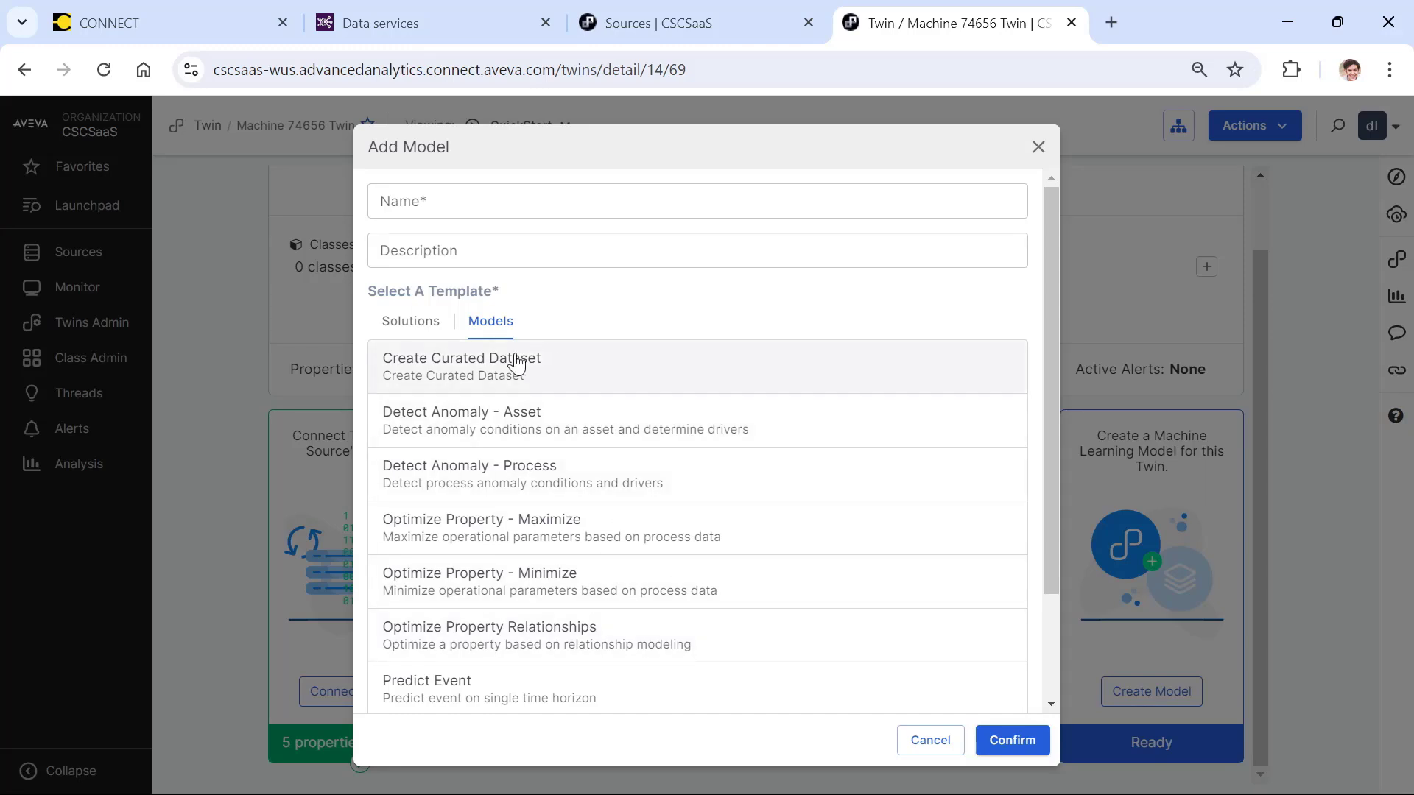
Create a Detect Anomaly - Asset model named Anomaly detection model 1 with the description "Detecting anomalous readings from this asset".
left_click(471, 424)
left_click(473, 202)
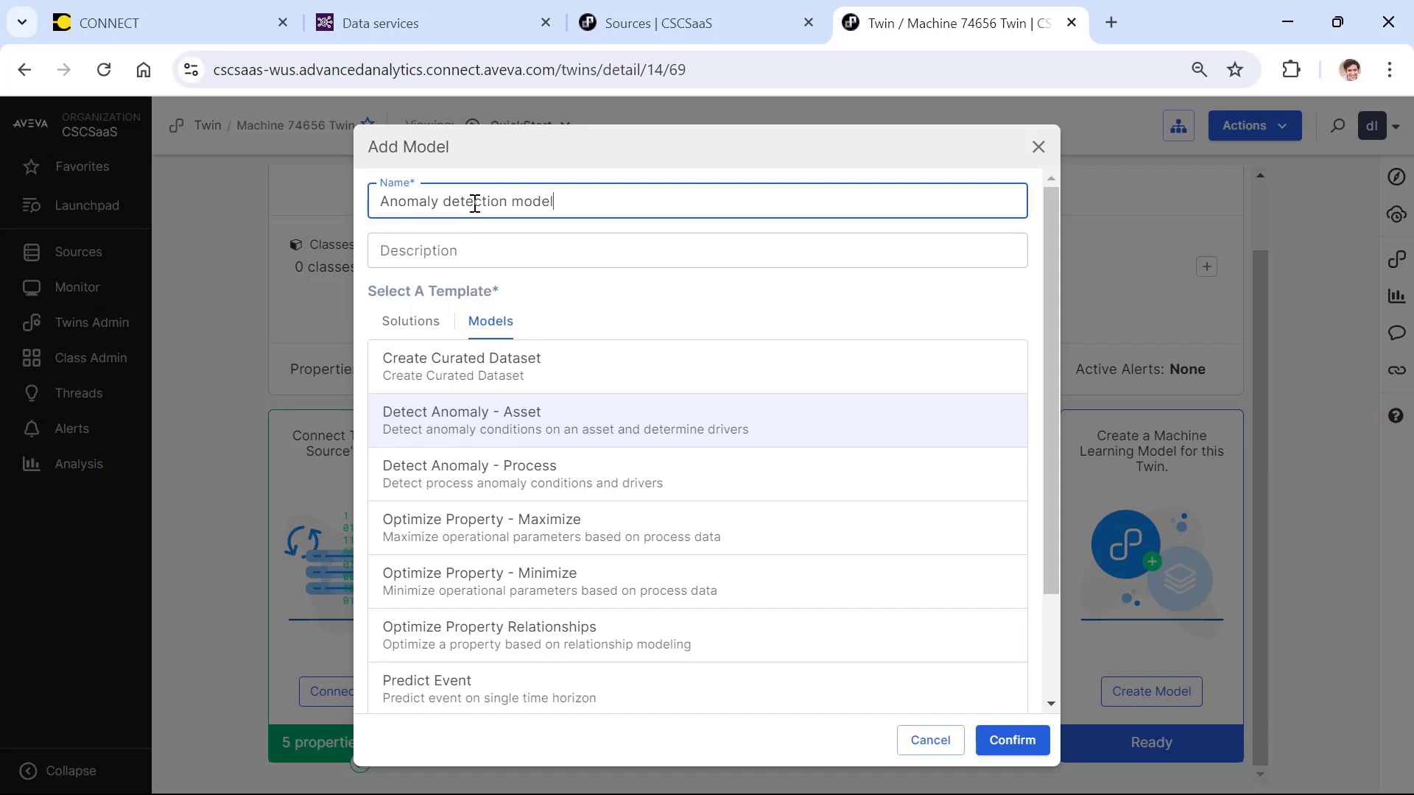
left_click(467, 250)
type("Detecting anomalous readings from this asset")
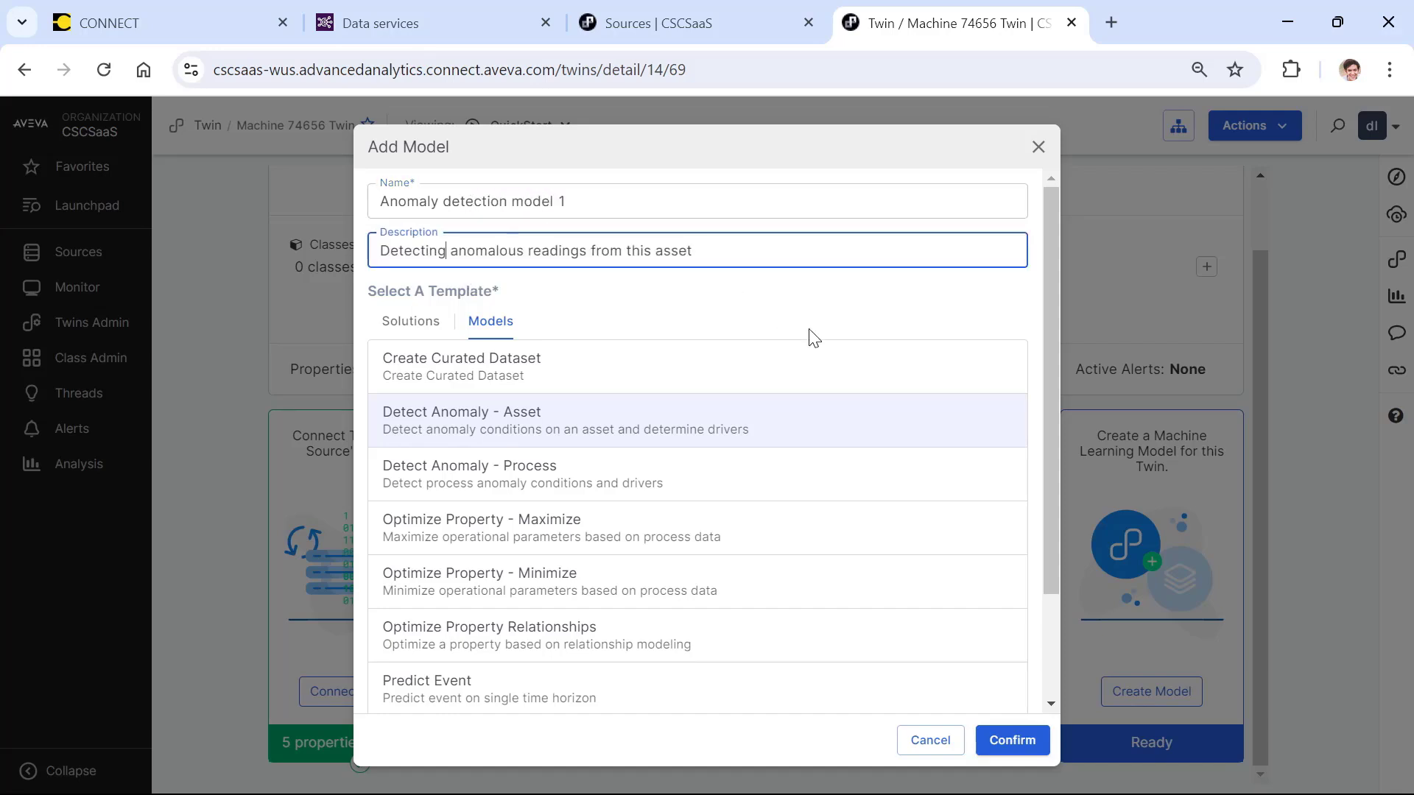
left_click(1030, 750)
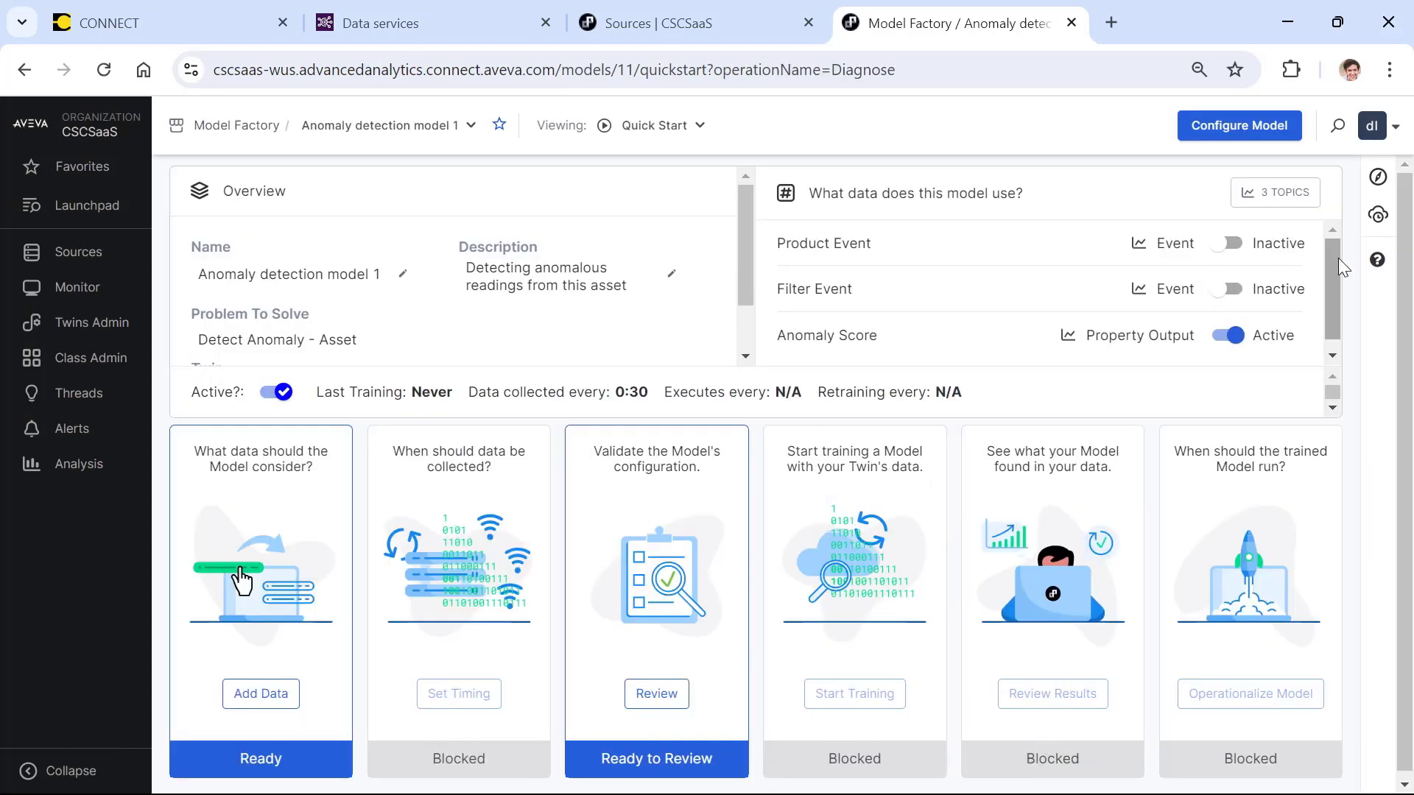
Add the Accelerometer_1 X, Y and Z Acceleration and both Temperature properties as the model's property inputs and accept them.
mouse_move(1330, 253)
left_mouse_down()
mouse_move(1339, 301)
mouse_move(1326, 229)
left_mouse_up()
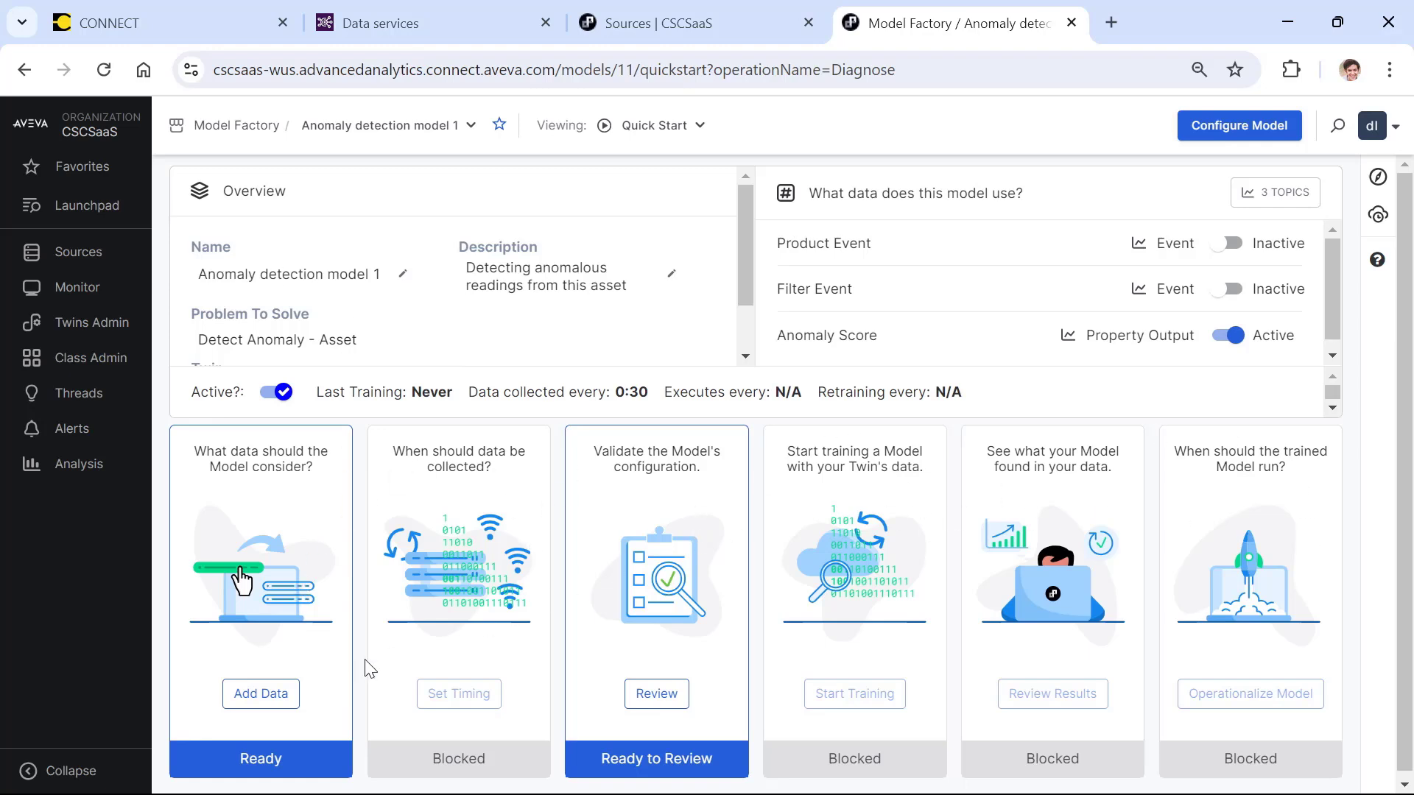
left_click(283, 695)
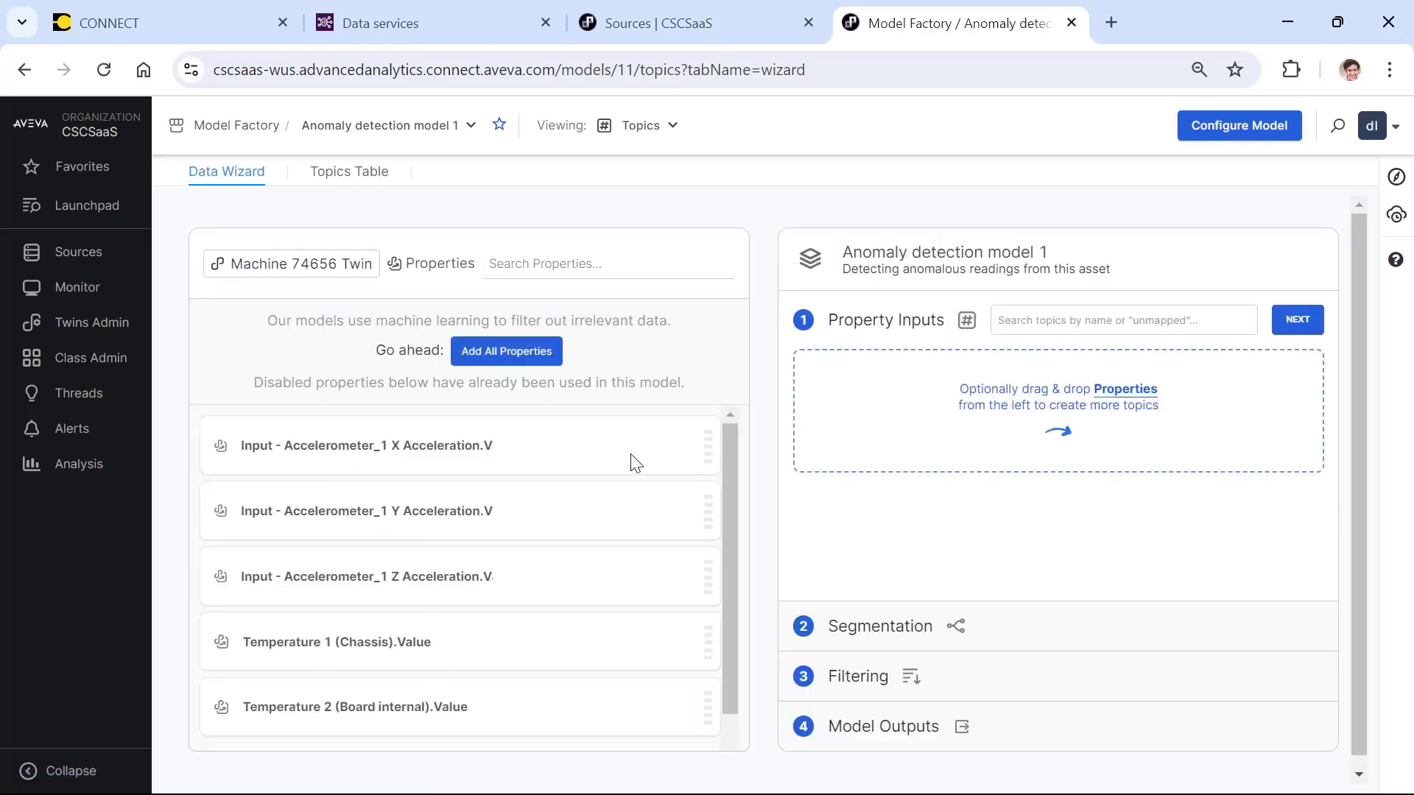
left_click_drag(704, 449, 1210, 397)
left_click_drag(706, 508, 1236, 396)
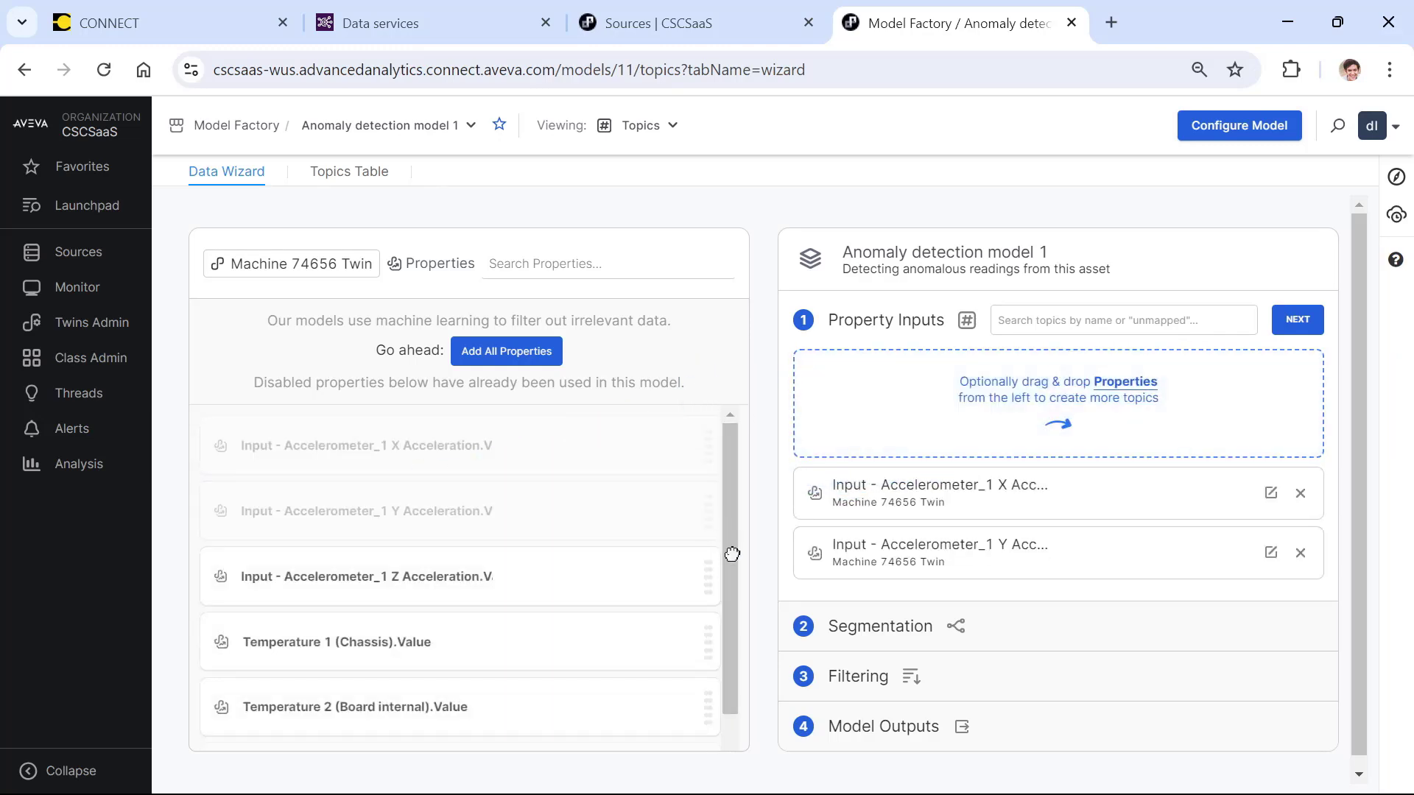
left_click_drag(708, 576, 1203, 377)
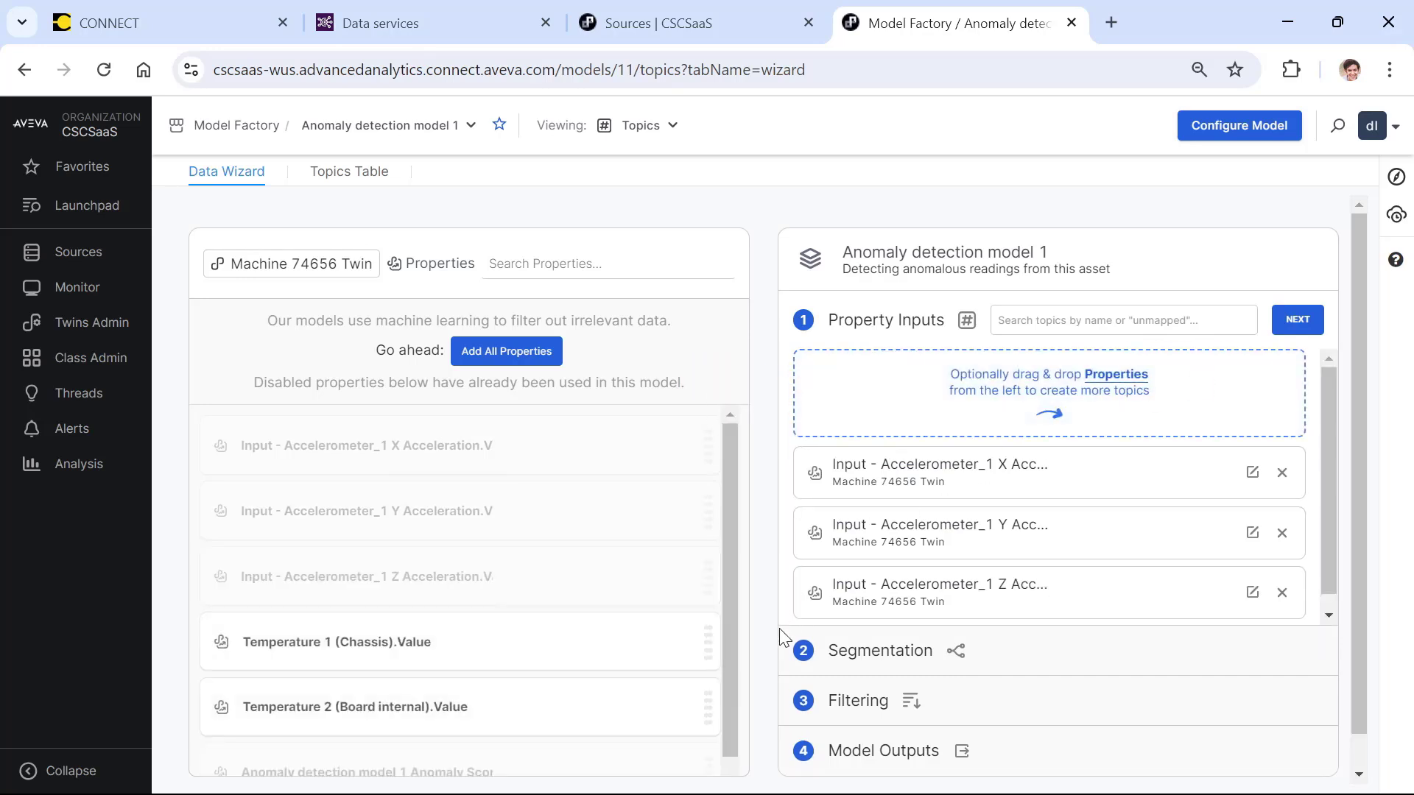
left_click_drag(711, 645, 1306, 386)
left_click_drag(728, 703, 1259, 399)
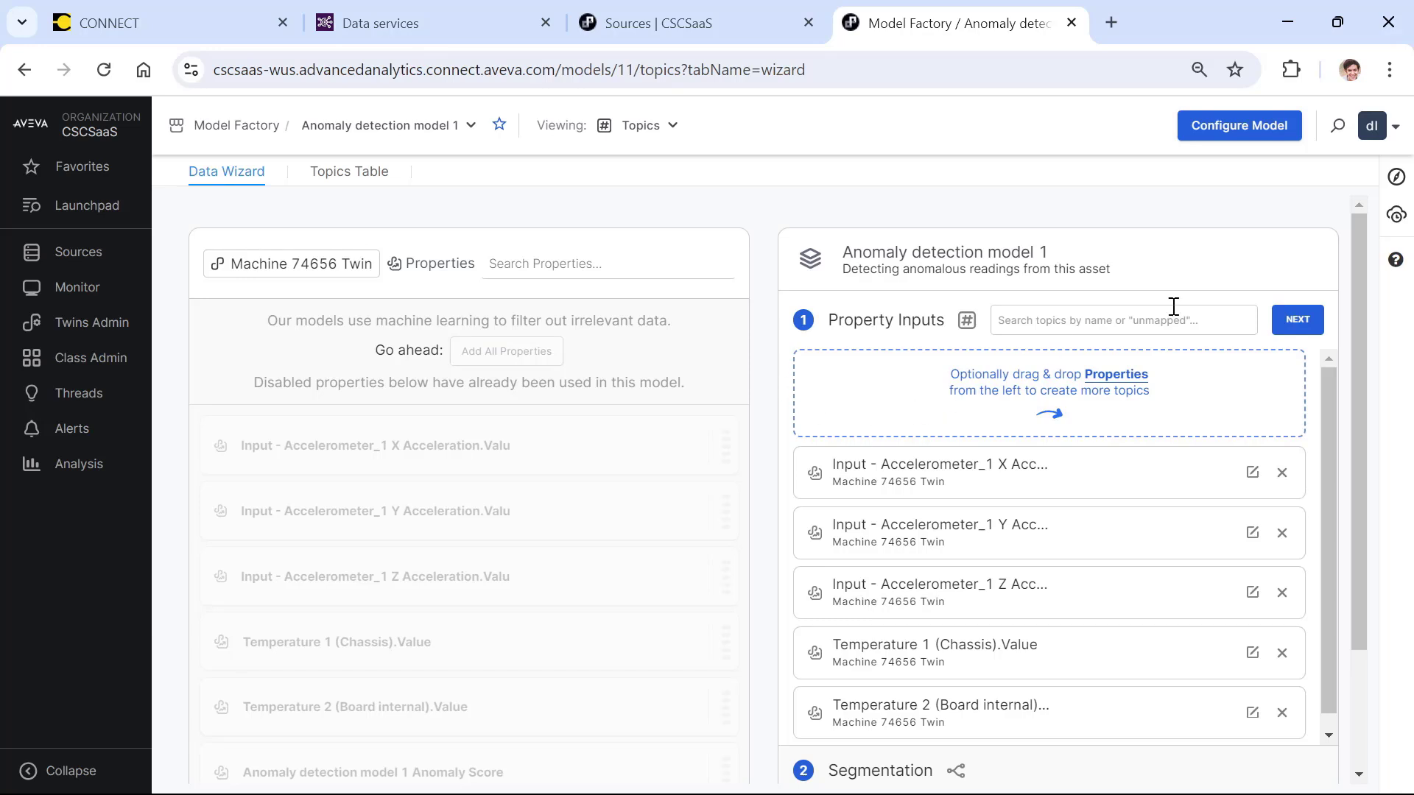
left_click(1295, 322)
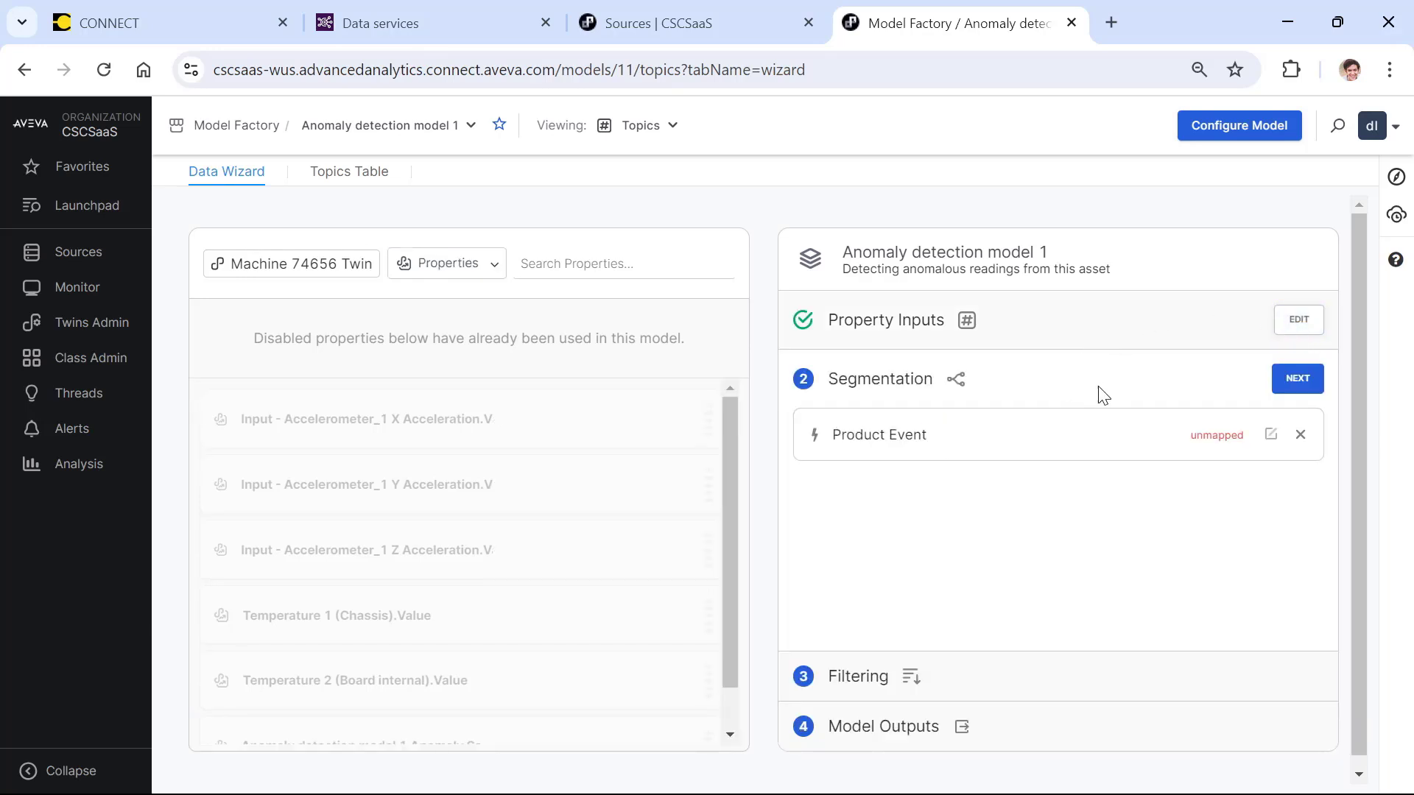
Remove the unmapped Product Event and Filter Event topics and finish the data wizard with the default anomaly score output.
left_click(1303, 436)
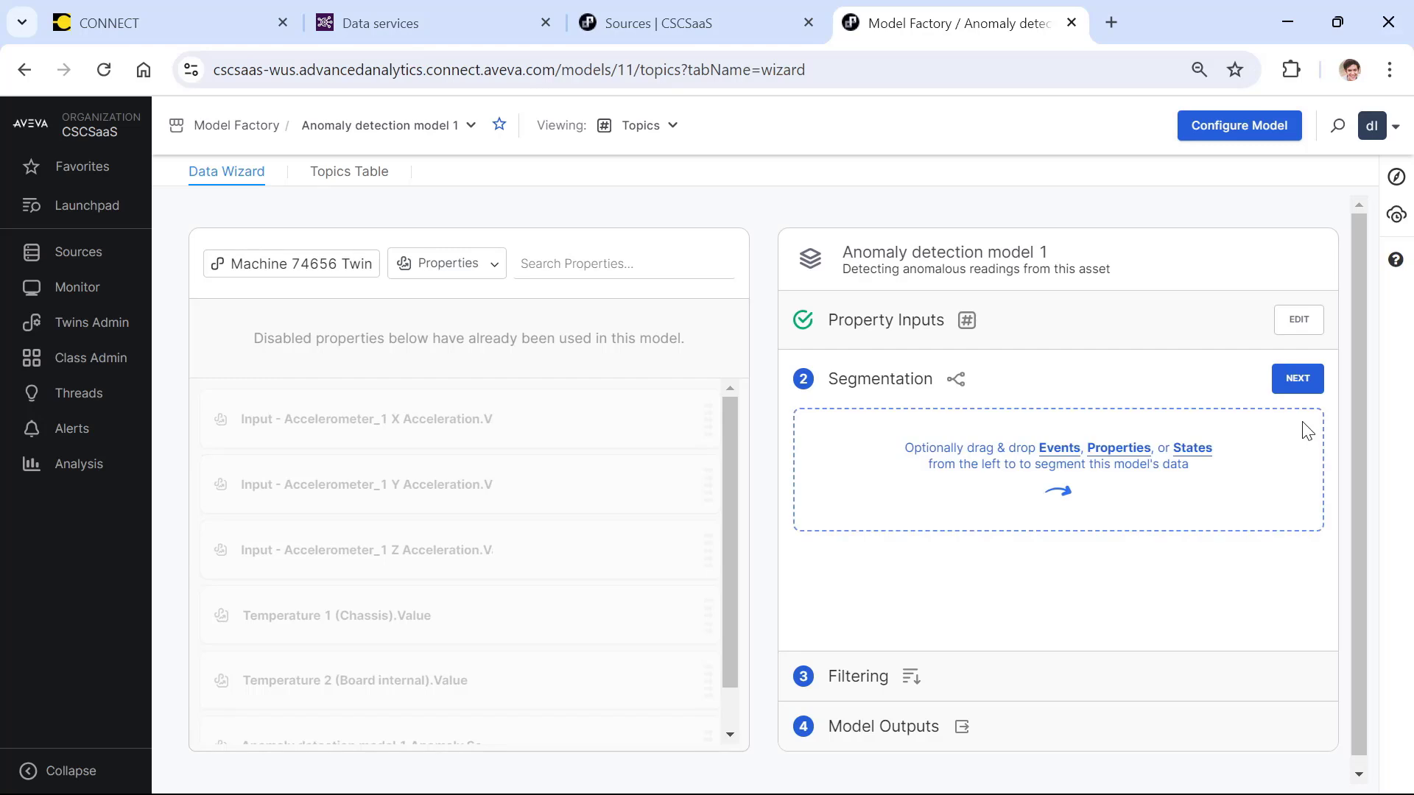
left_click(1297, 378)
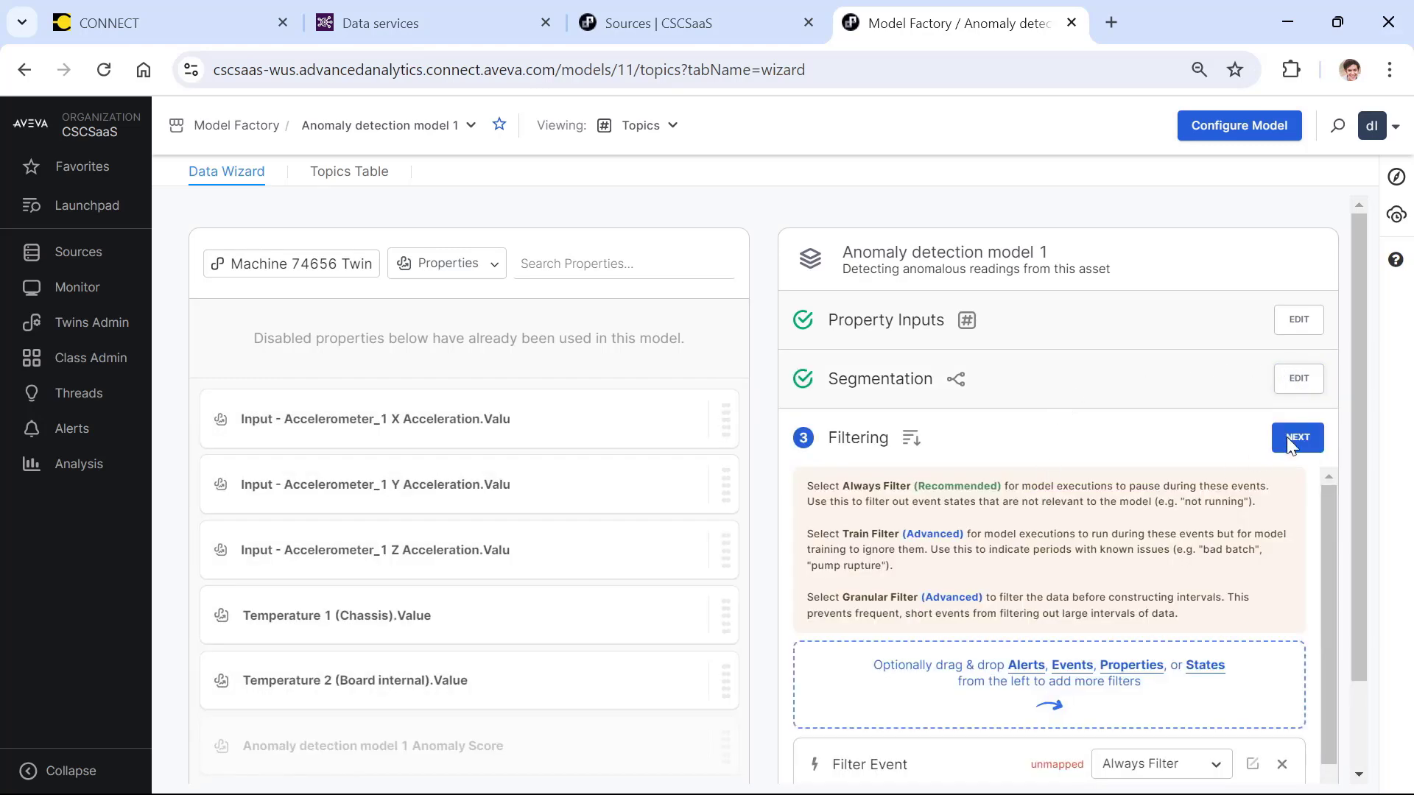
left_click_drag(1360, 355, 1368, 442)
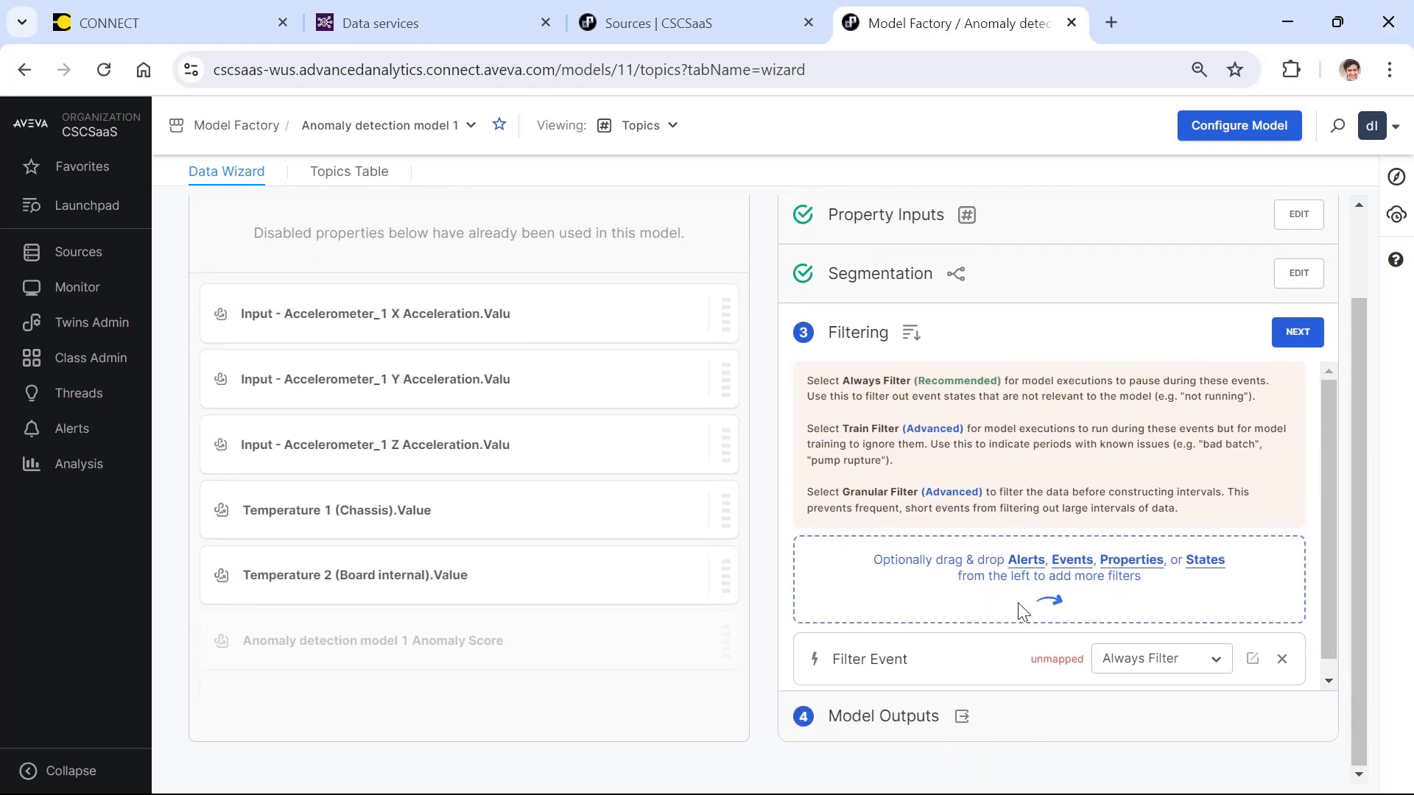
left_click(1282, 659)
left_click(1306, 393)
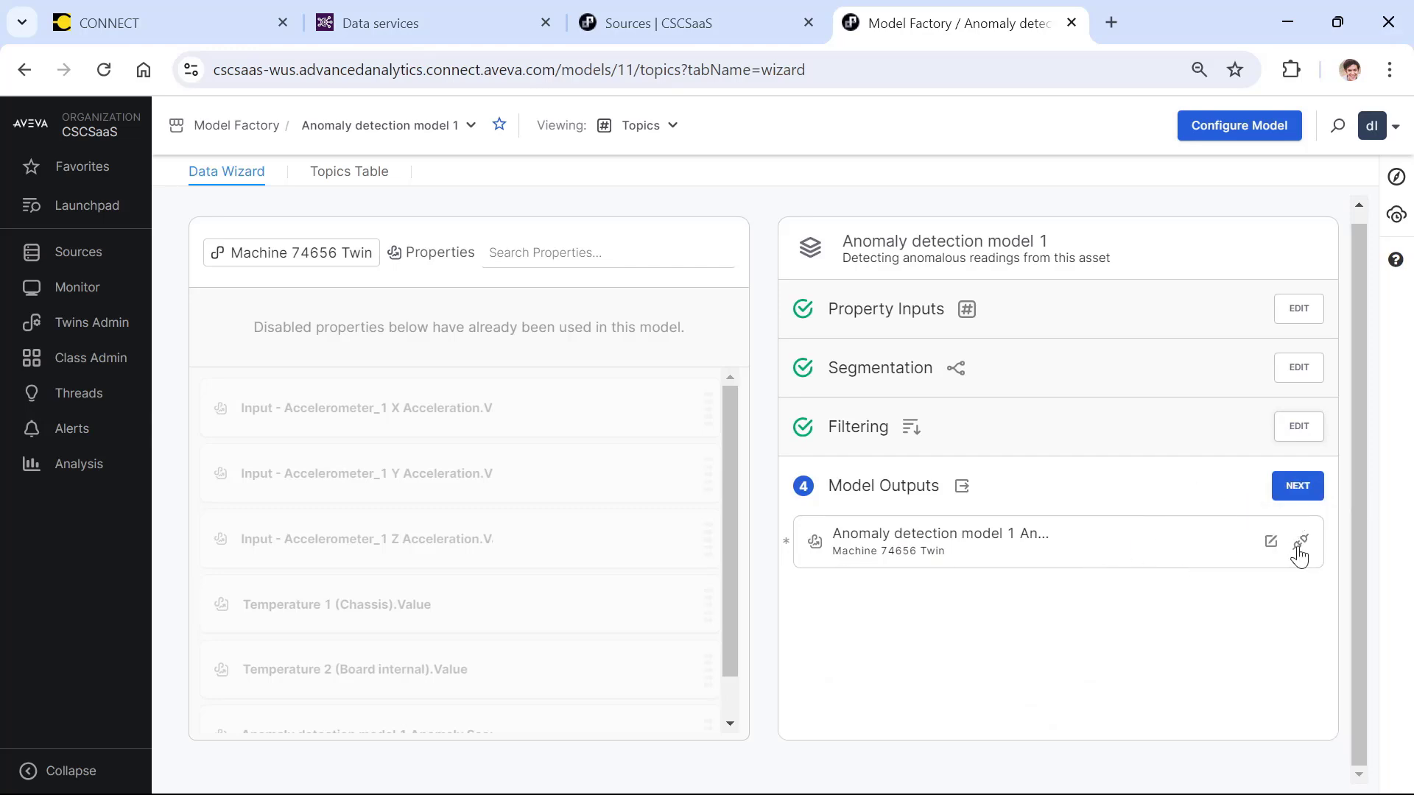
left_click(1297, 492)
left_click(1086, 654)
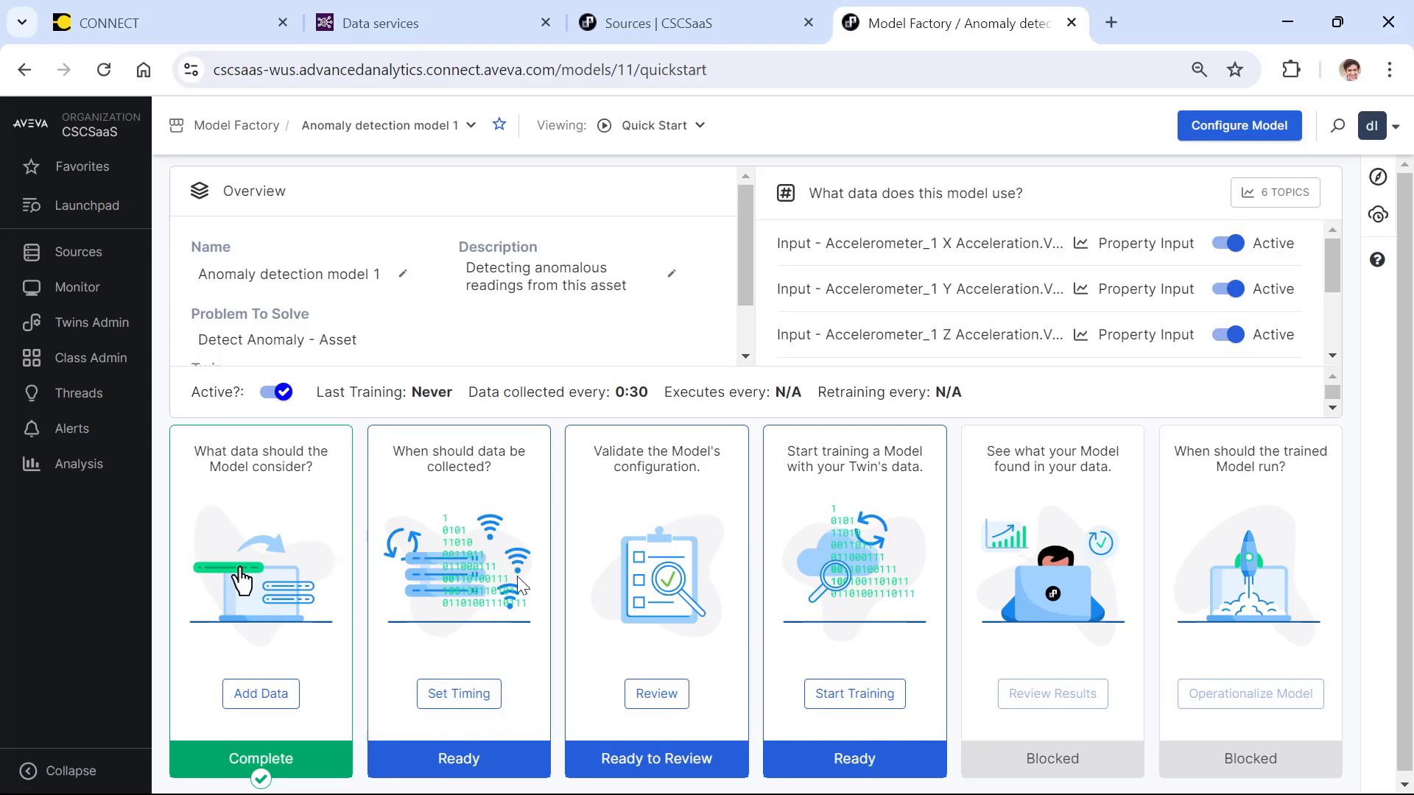
Save the model timing with data from 30 days to 1 hour before training, a 30-minute interval and a 2-hour sampling window.
left_click(475, 696)
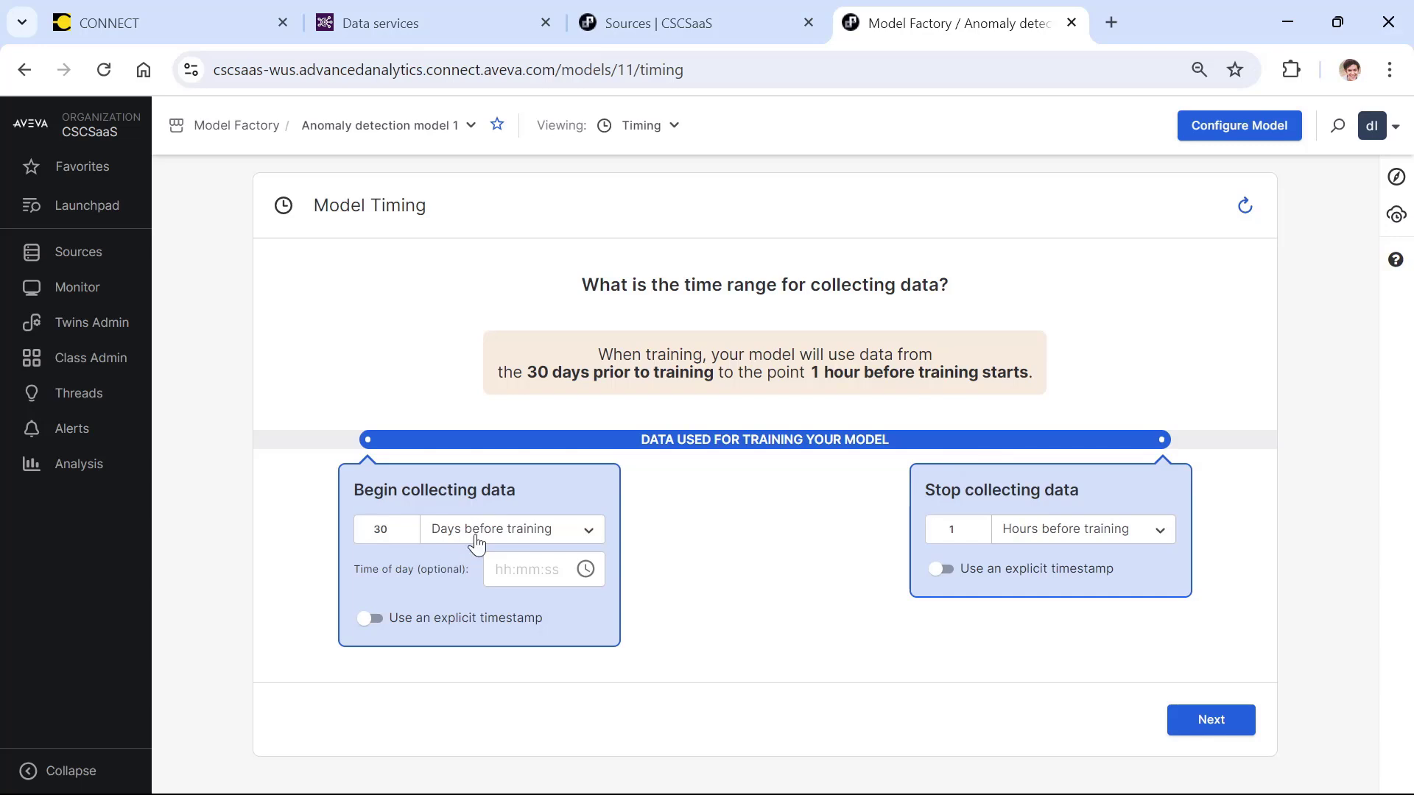
left_click(1213, 719)
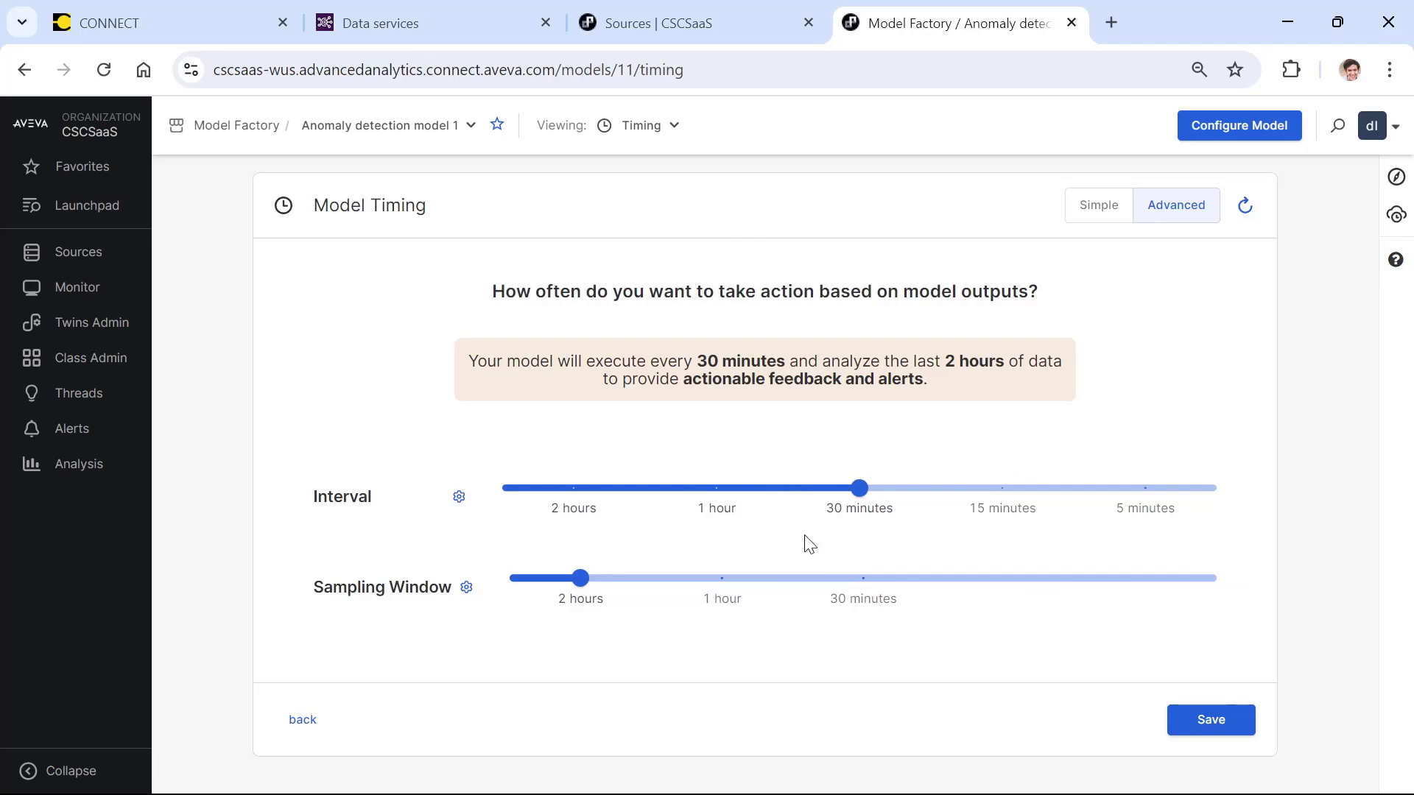
left_click(1228, 717)
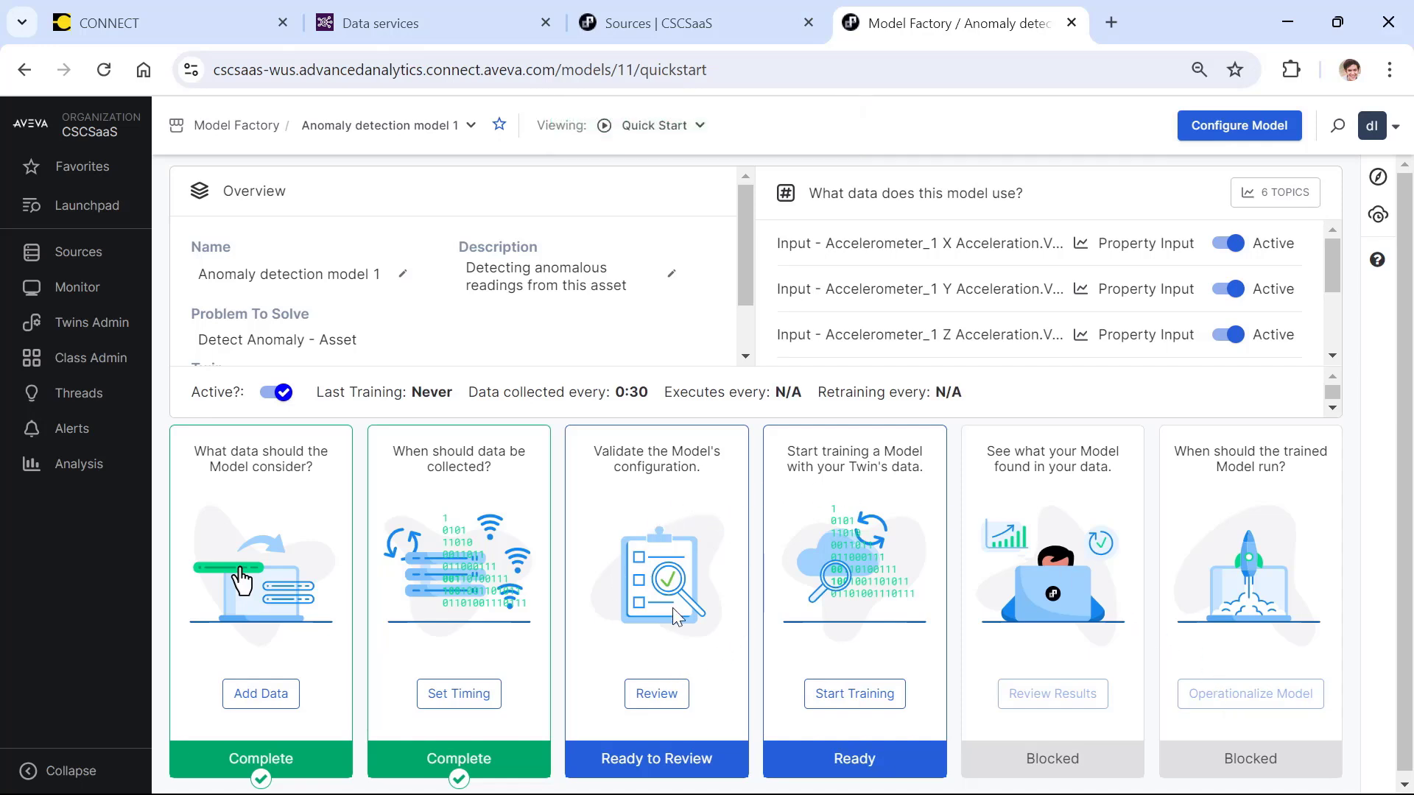
Complete the model's configuration check and start training it immediately, keeping email notifications on completion enabled.
left_click(666, 692)
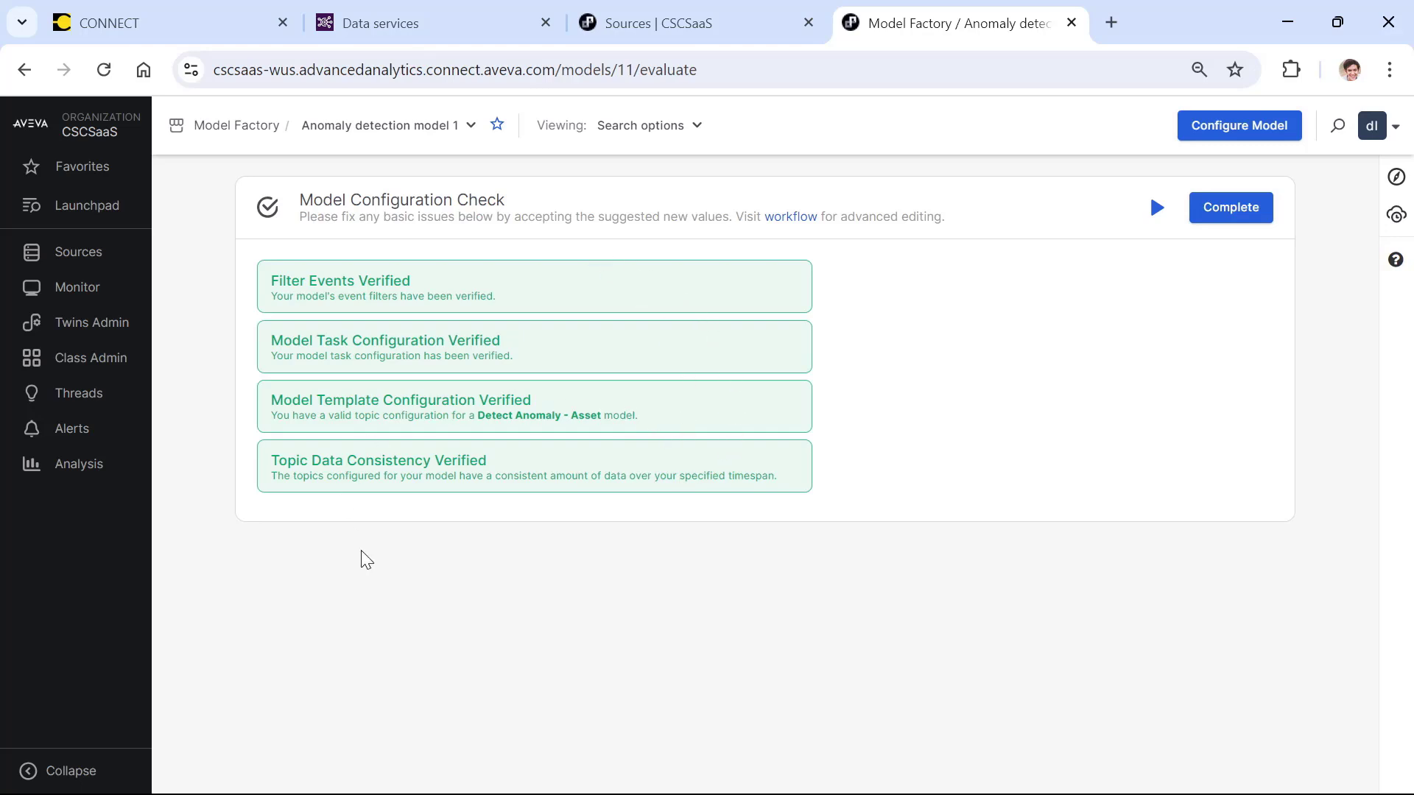
left_click(1230, 215)
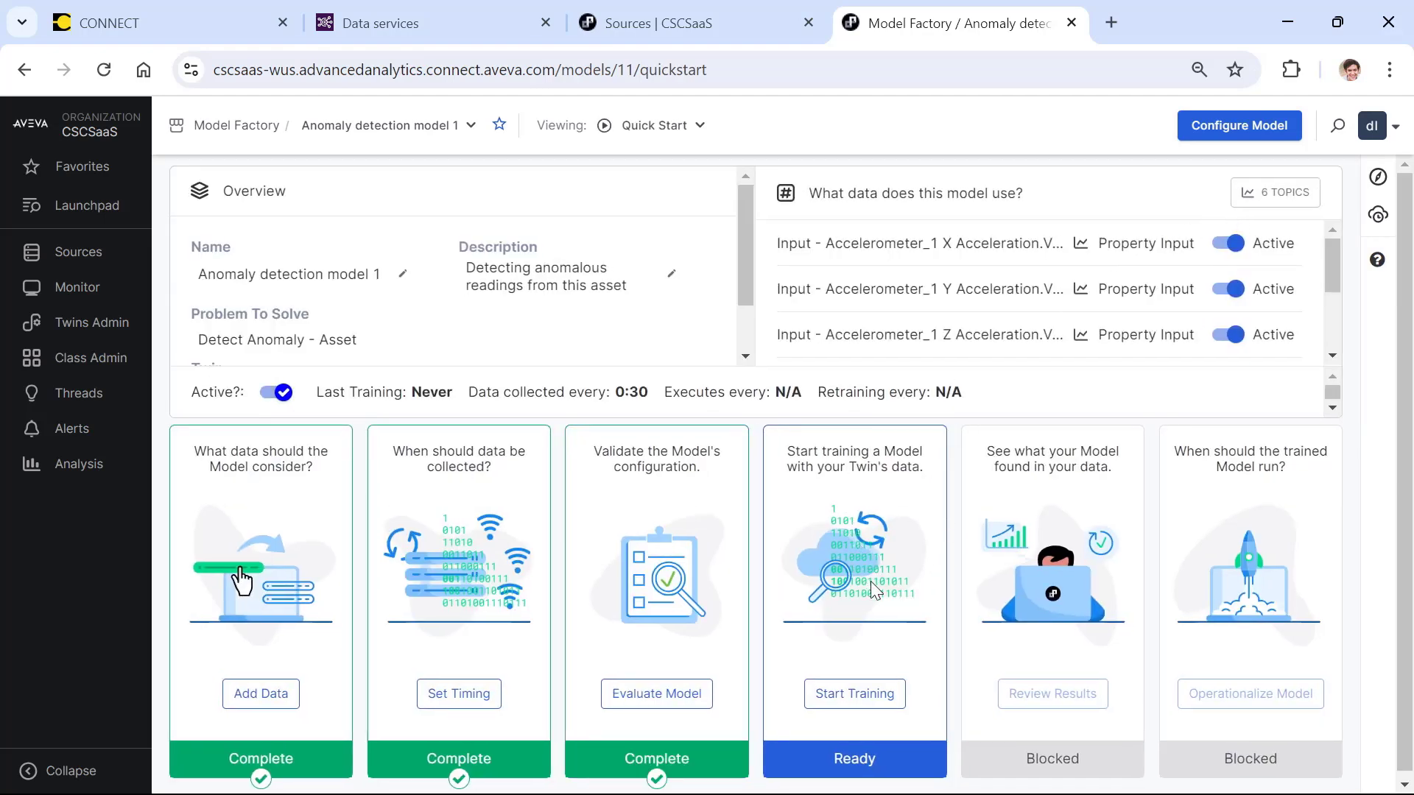
left_click(877, 694)
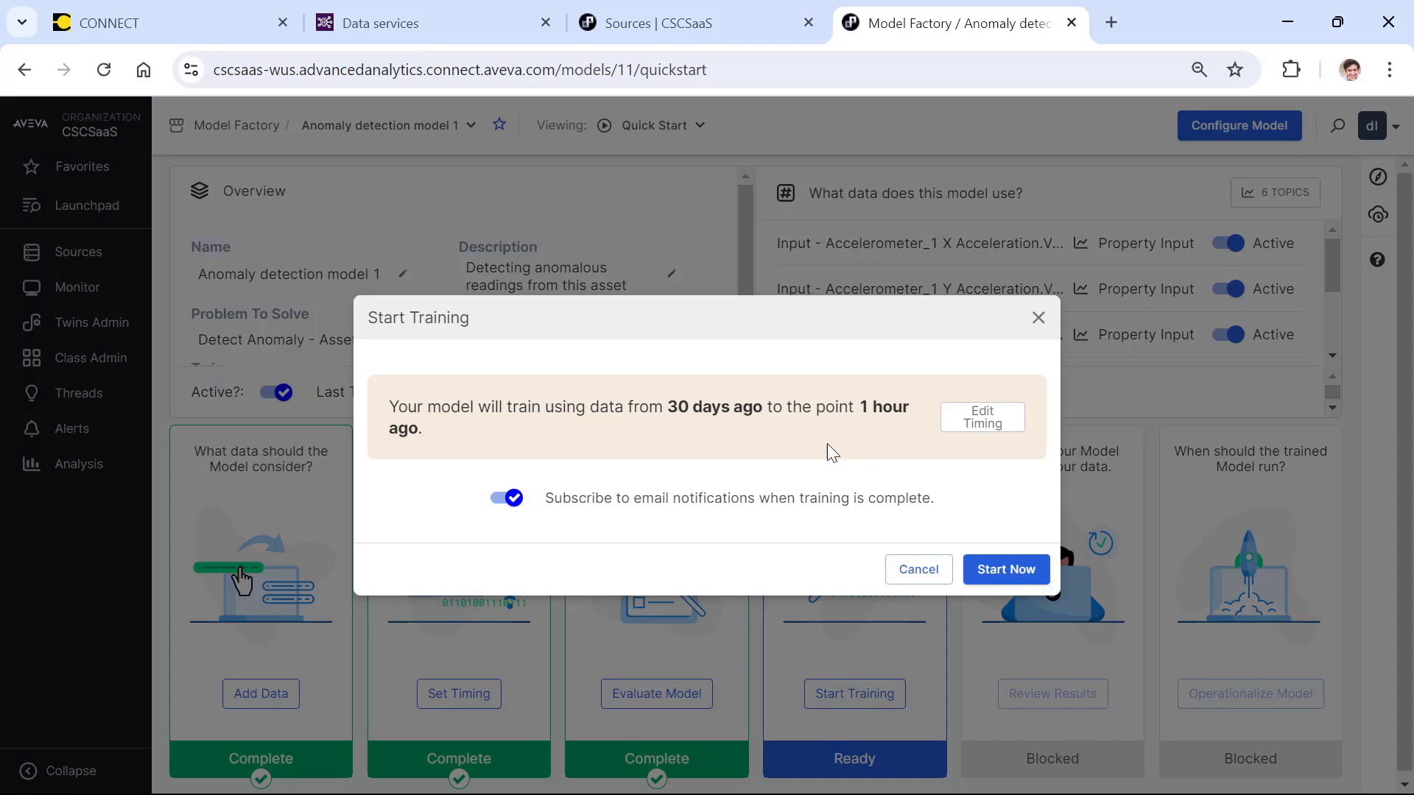
left_click(1010, 570)
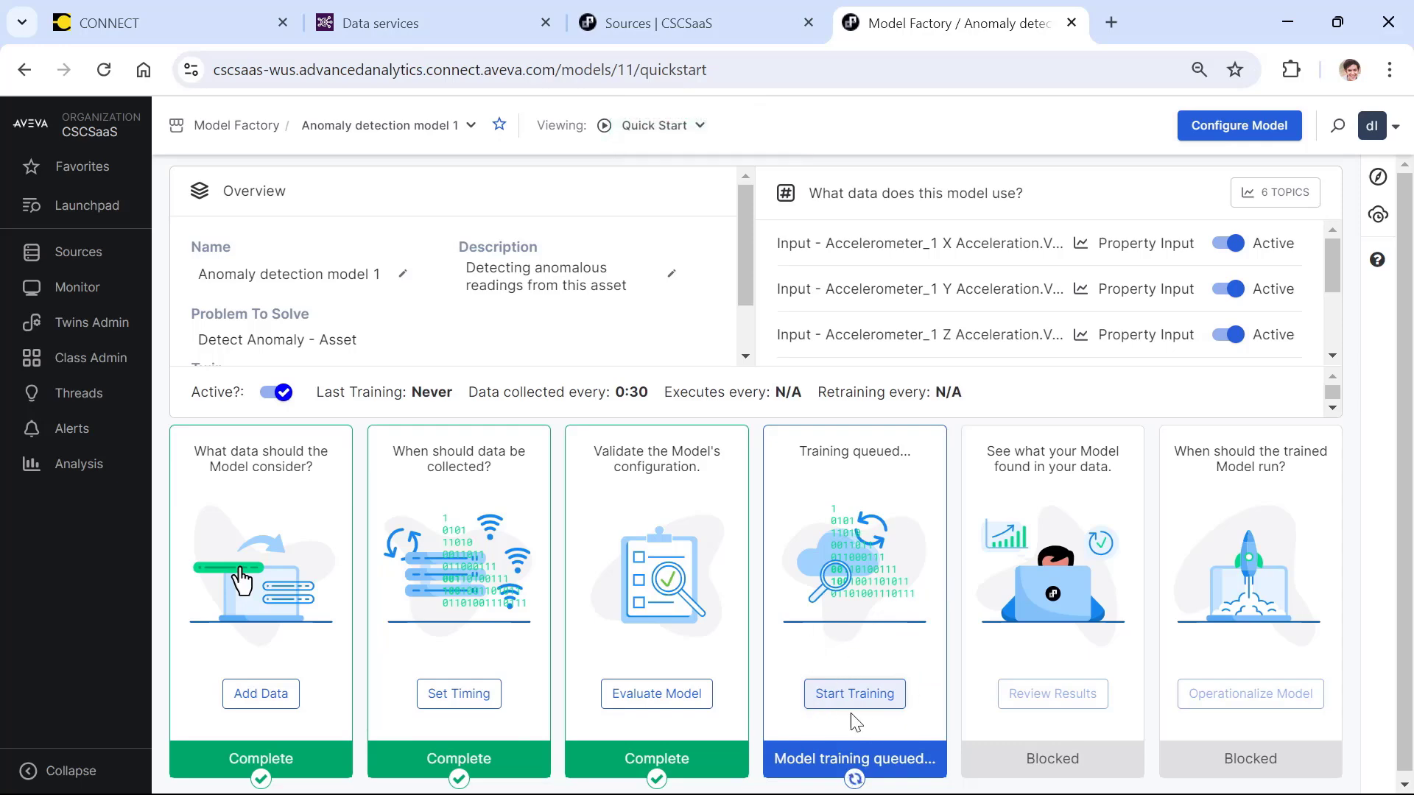
left_click(431, 30)
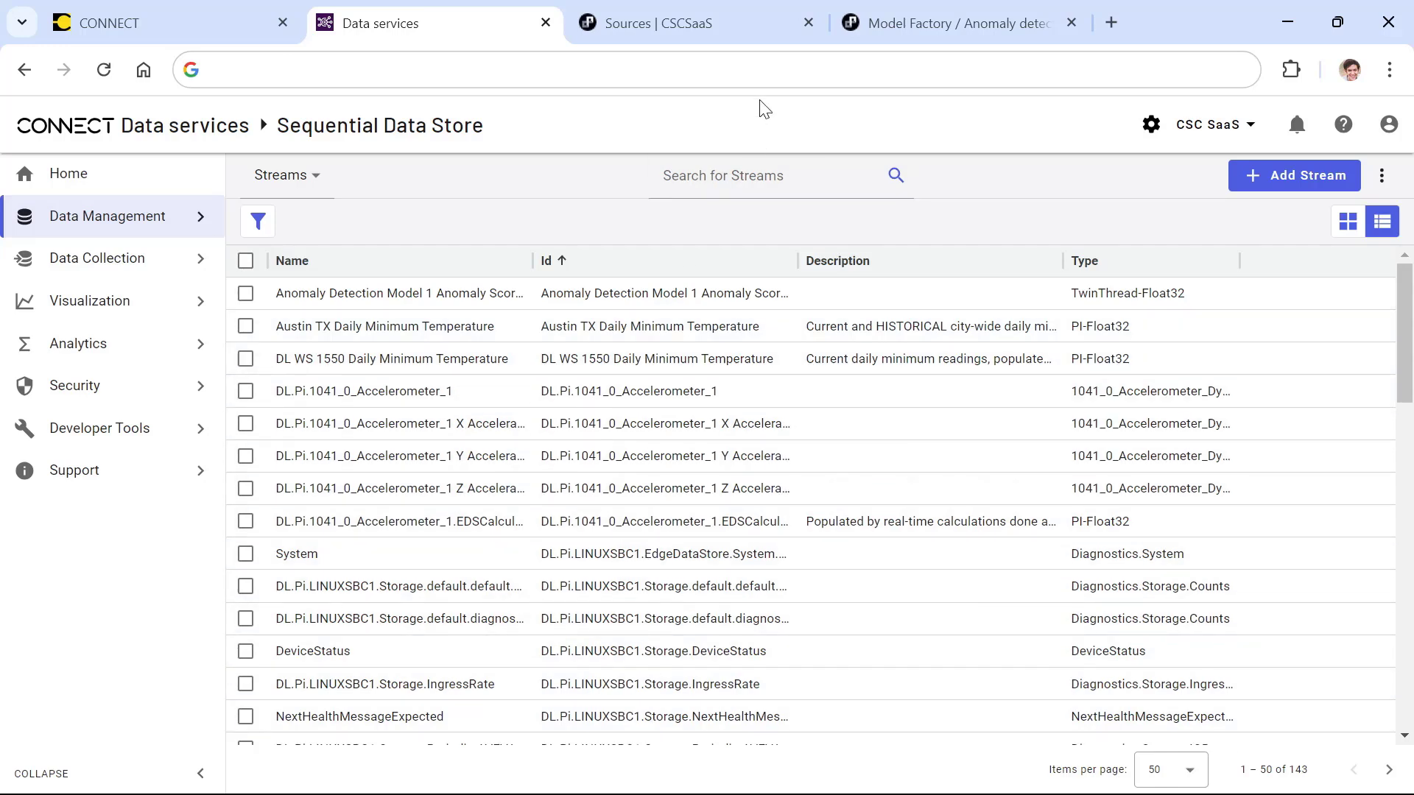
left_click(748, 31)
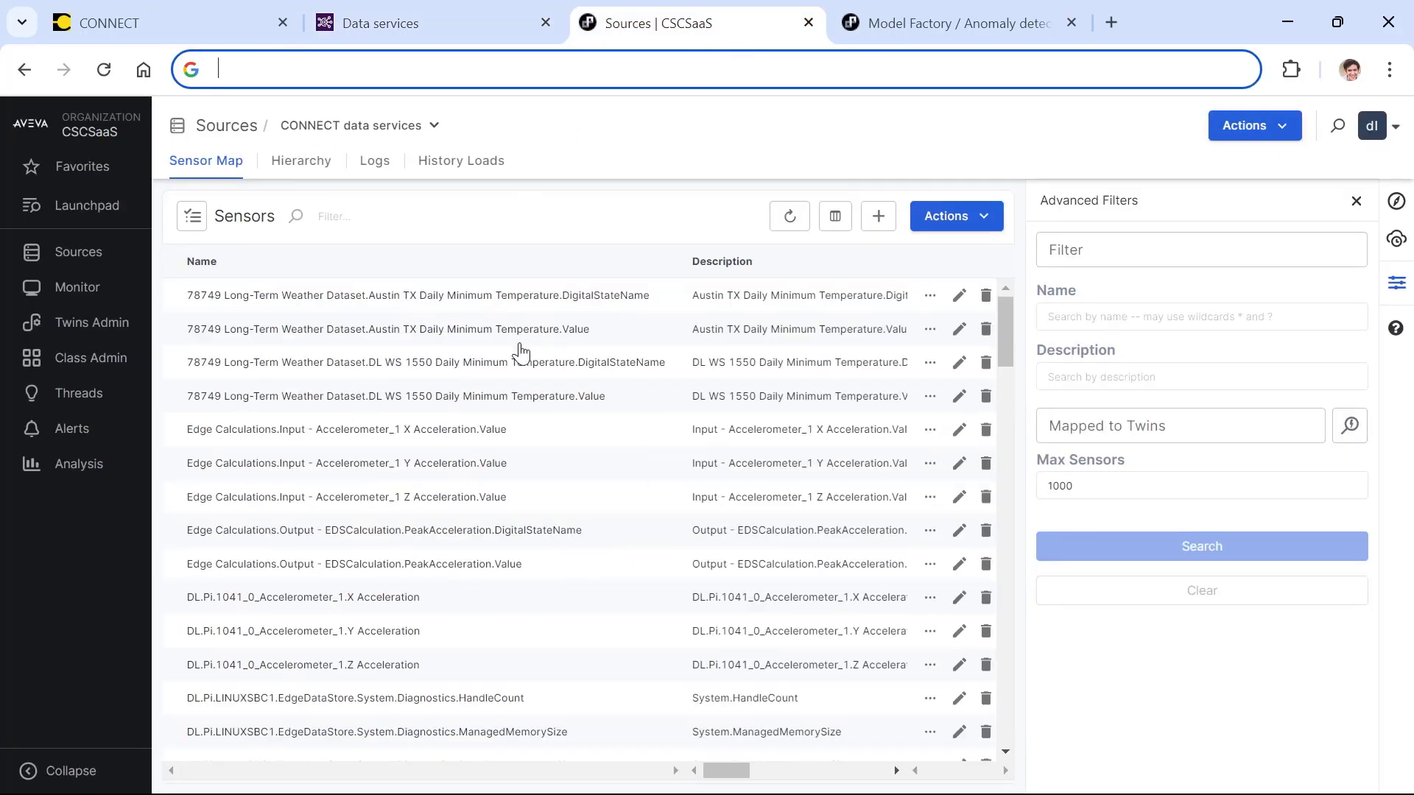
left_click(975, 30)
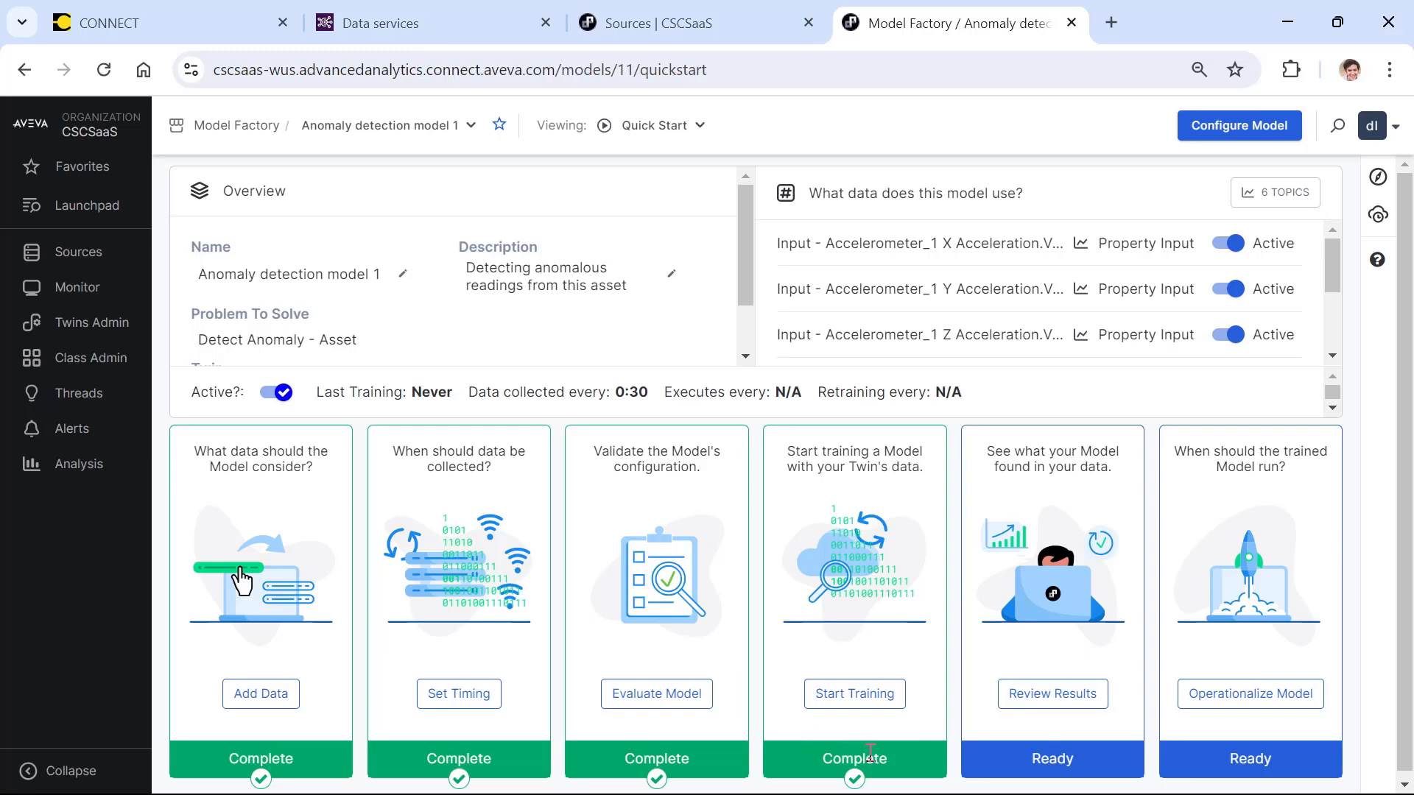
Examine the Dataset section of the training results, including Analysis By Segment and the Dataset Explorer with their chart options.
left_click(1054, 693)
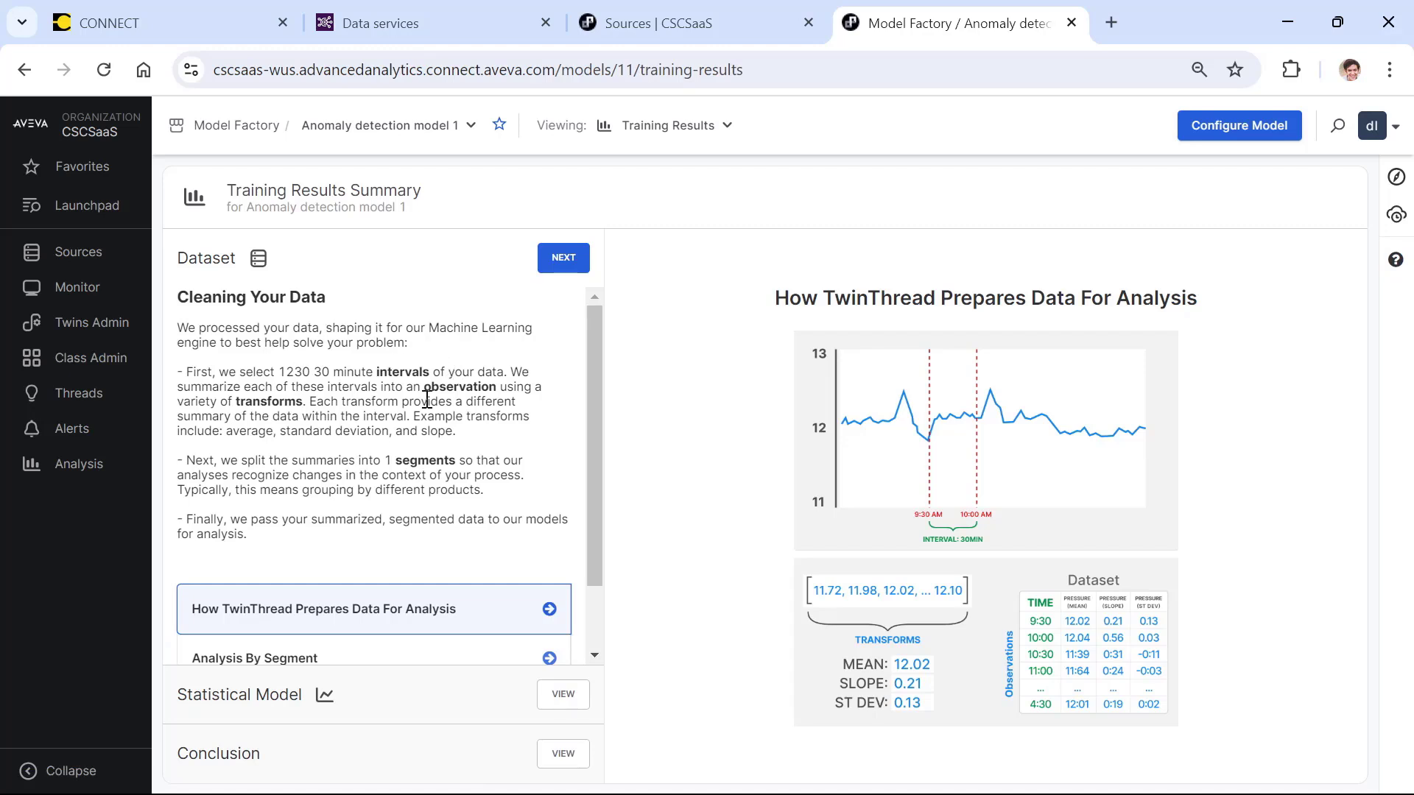
scroll(589, 332, "down", 1)
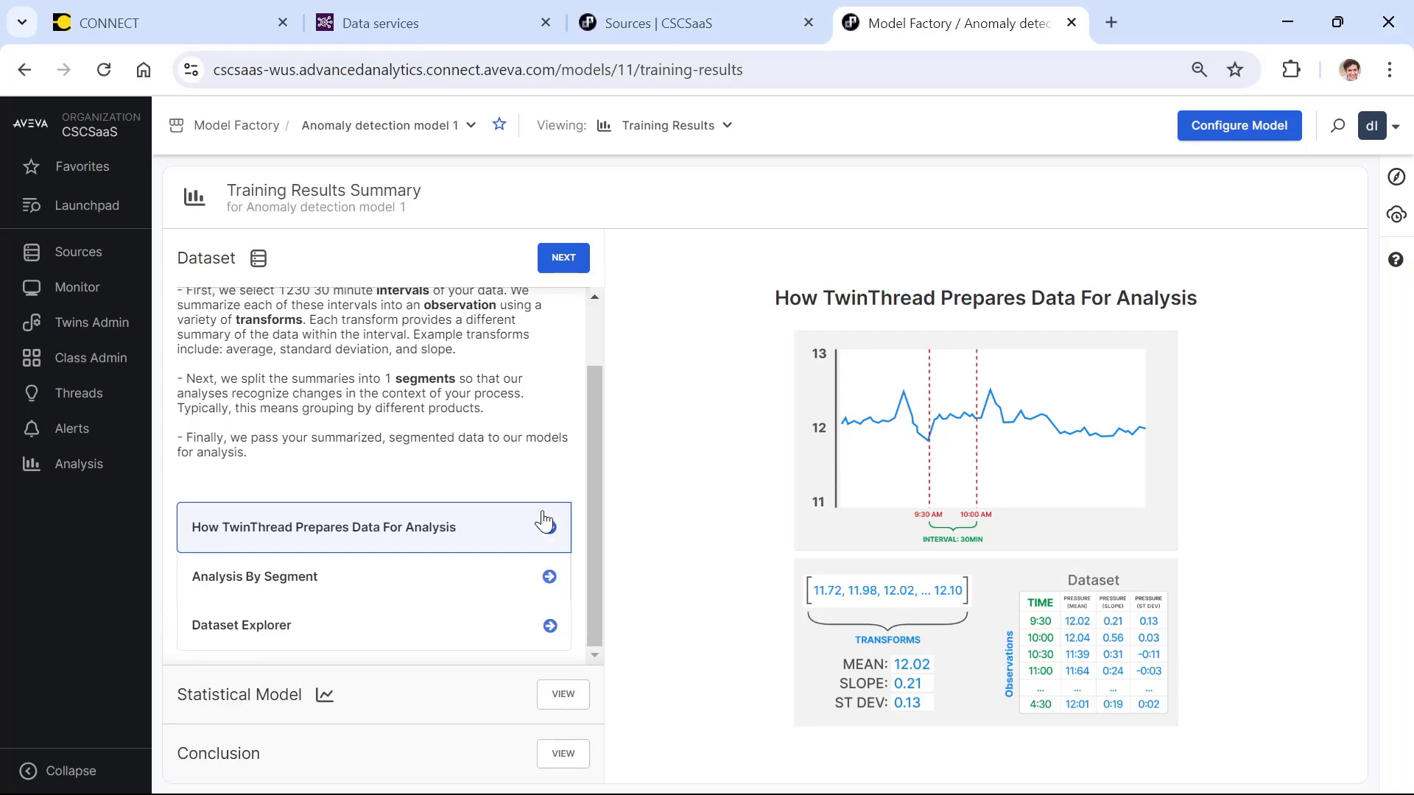
left_click(550, 576)
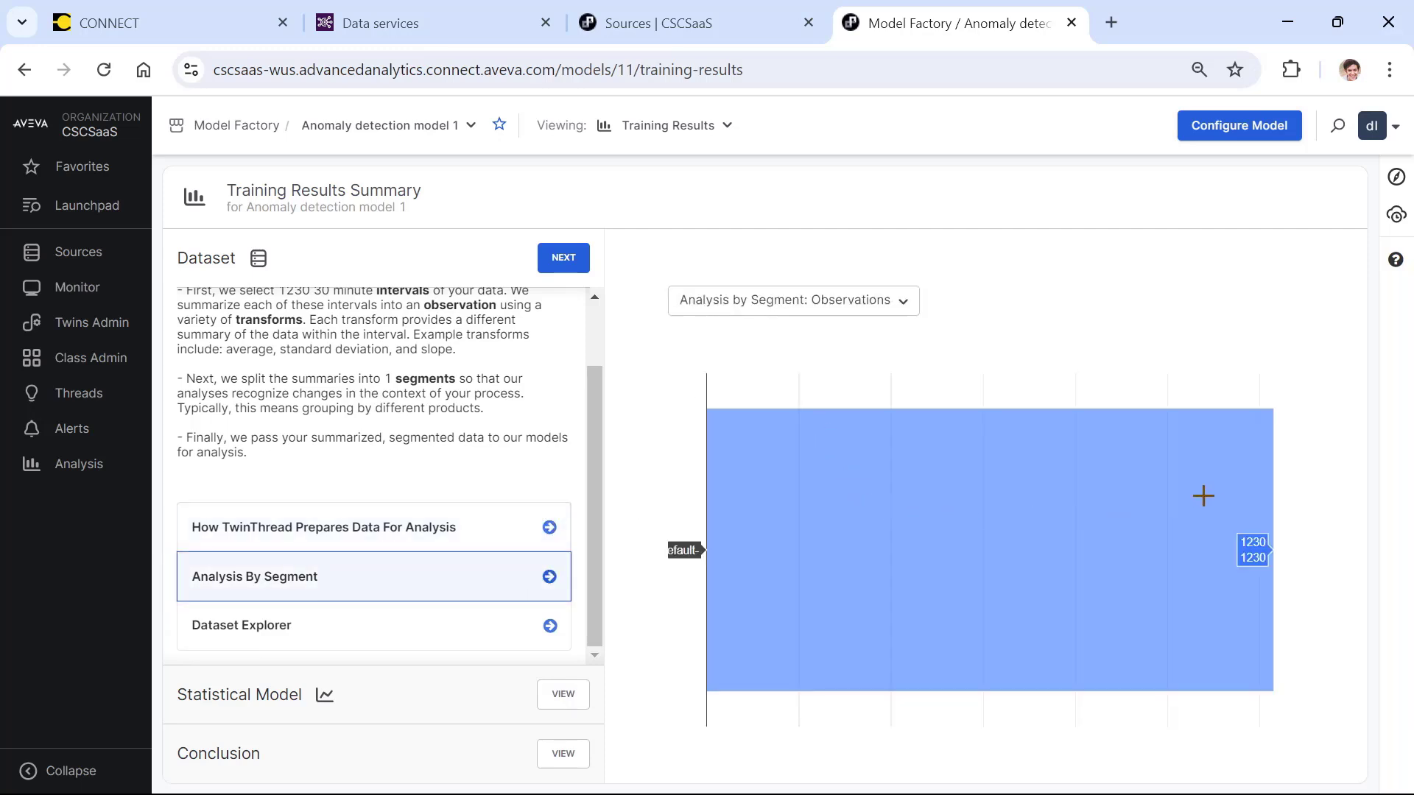
left_click(887, 302)
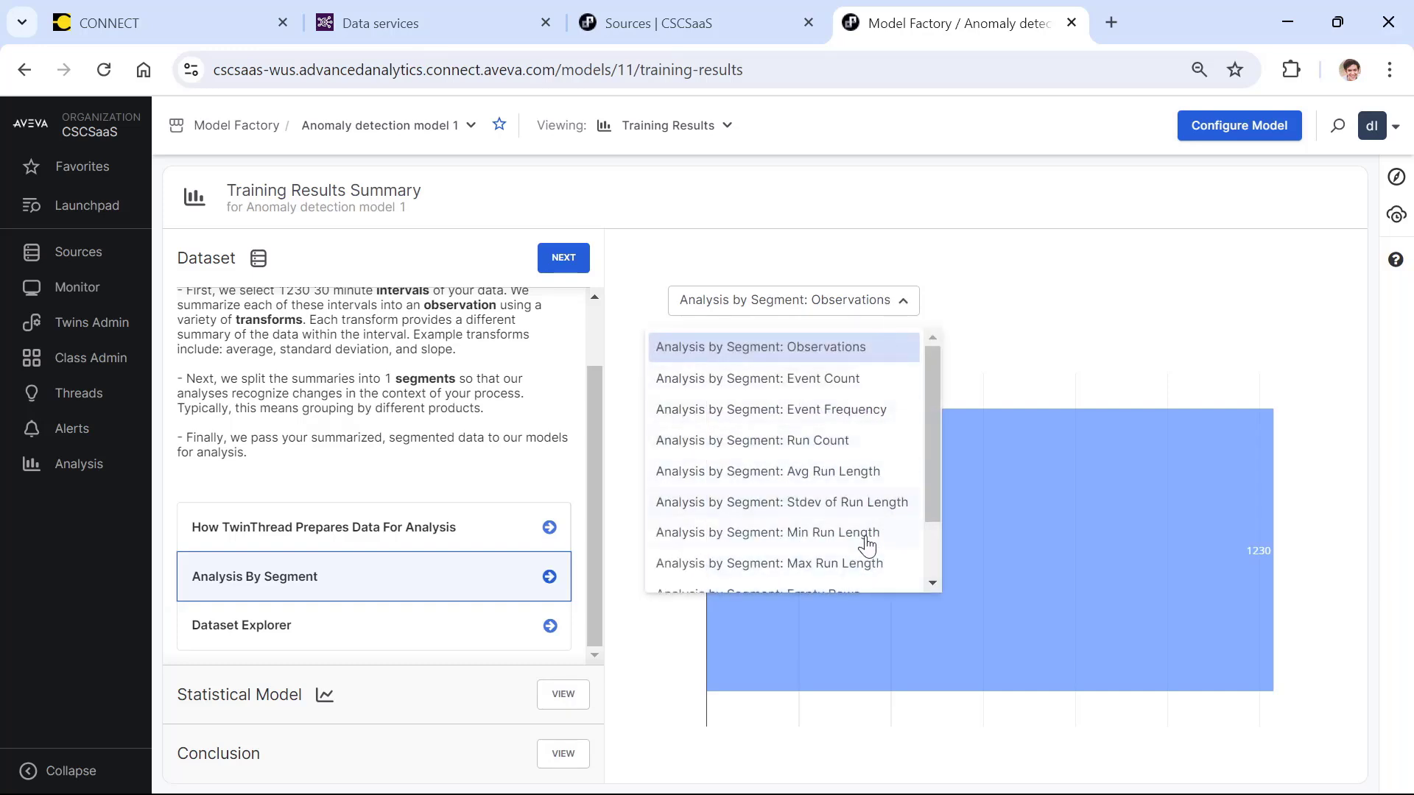
left_click(1027, 338)
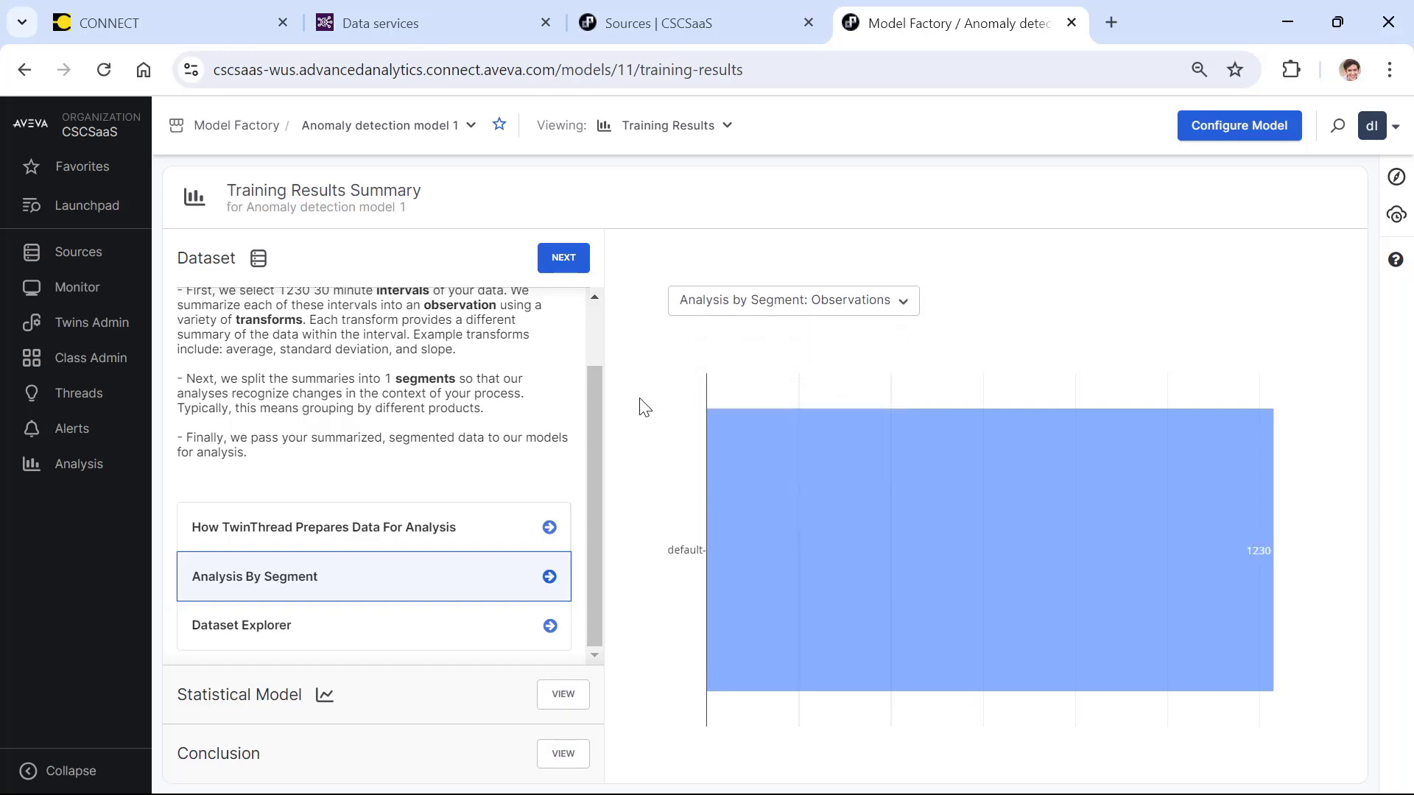
left_click(538, 638)
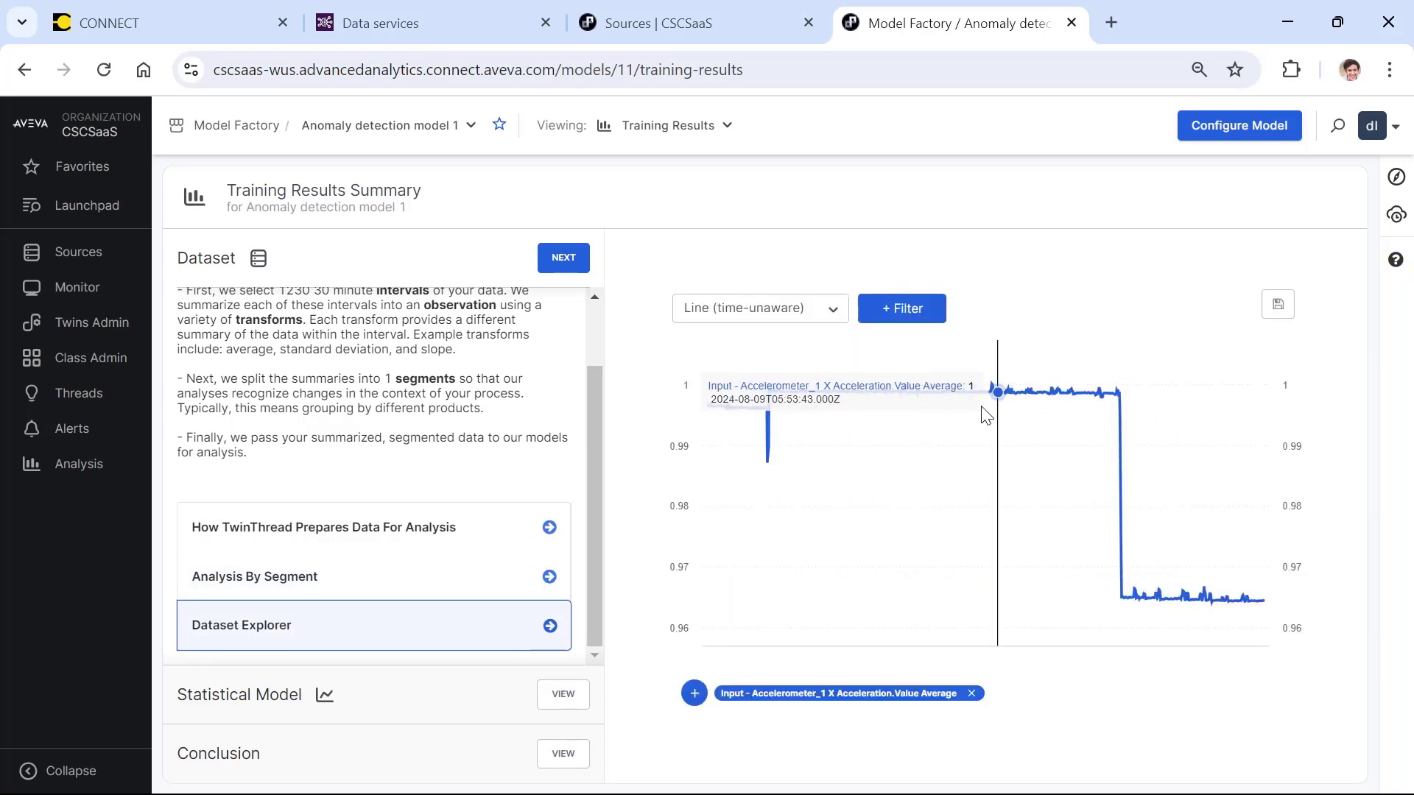
left_click(799, 314)
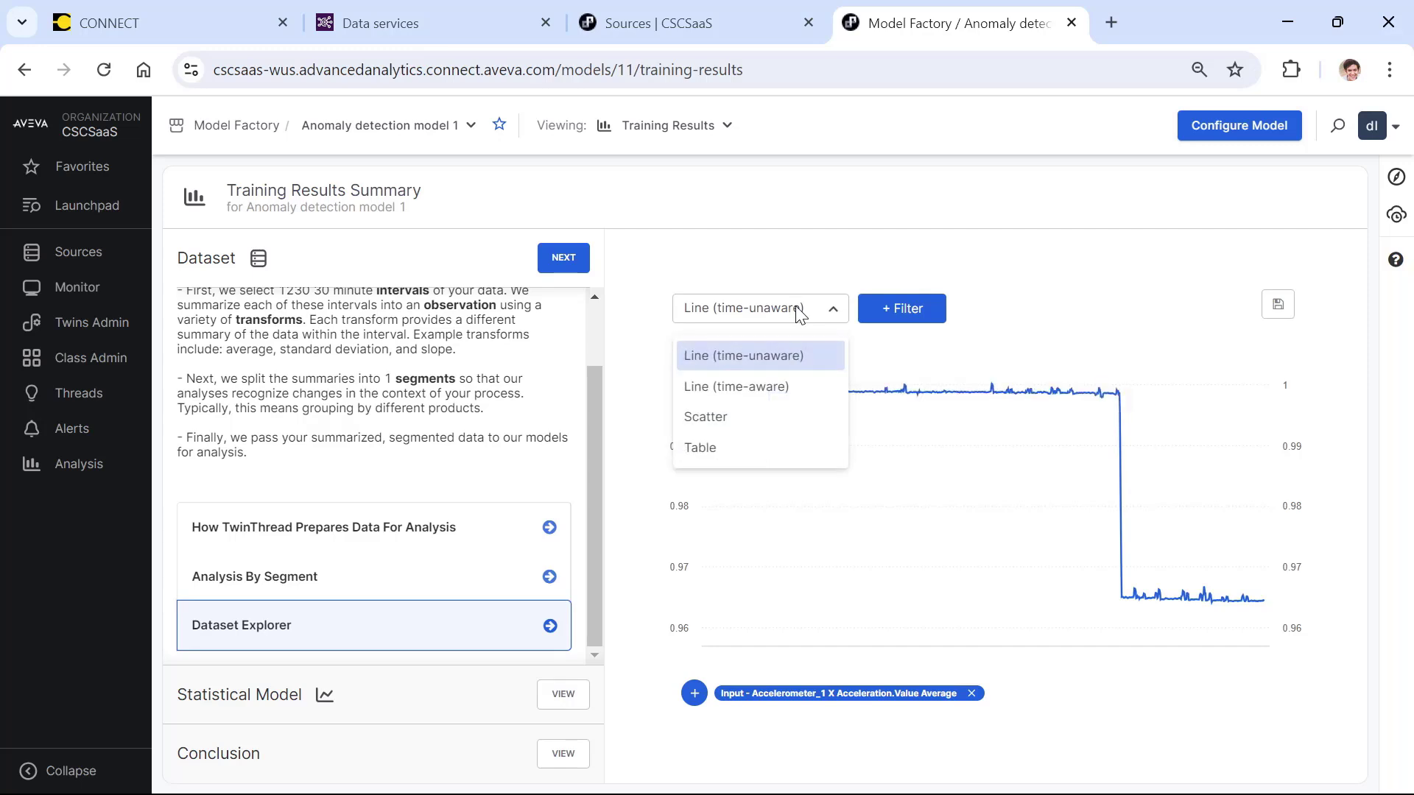
left_click(1004, 279)
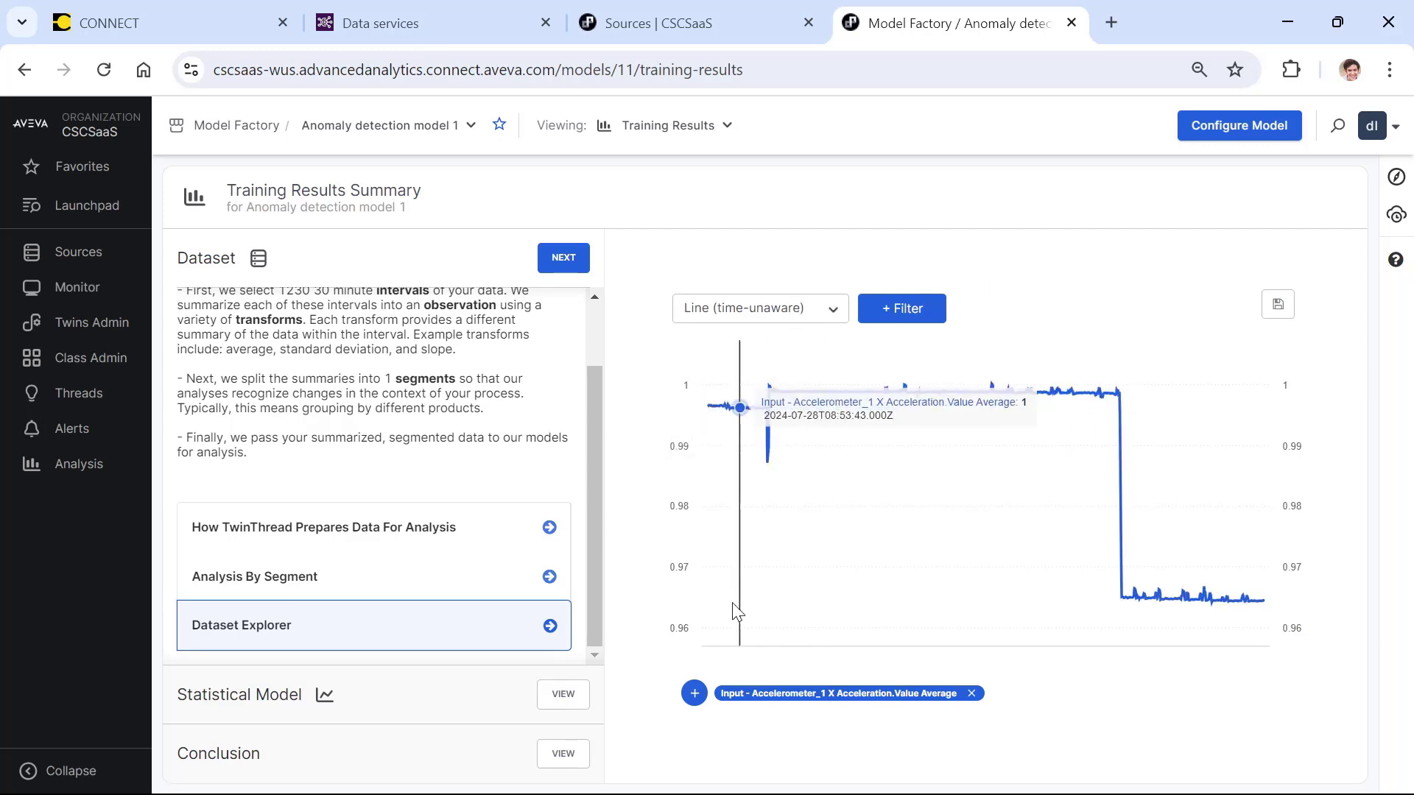
Review the Statistical Model's Ideal Model Conditions and the Conclusion, and follow the option to enable real-time execution.
left_click(566, 693)
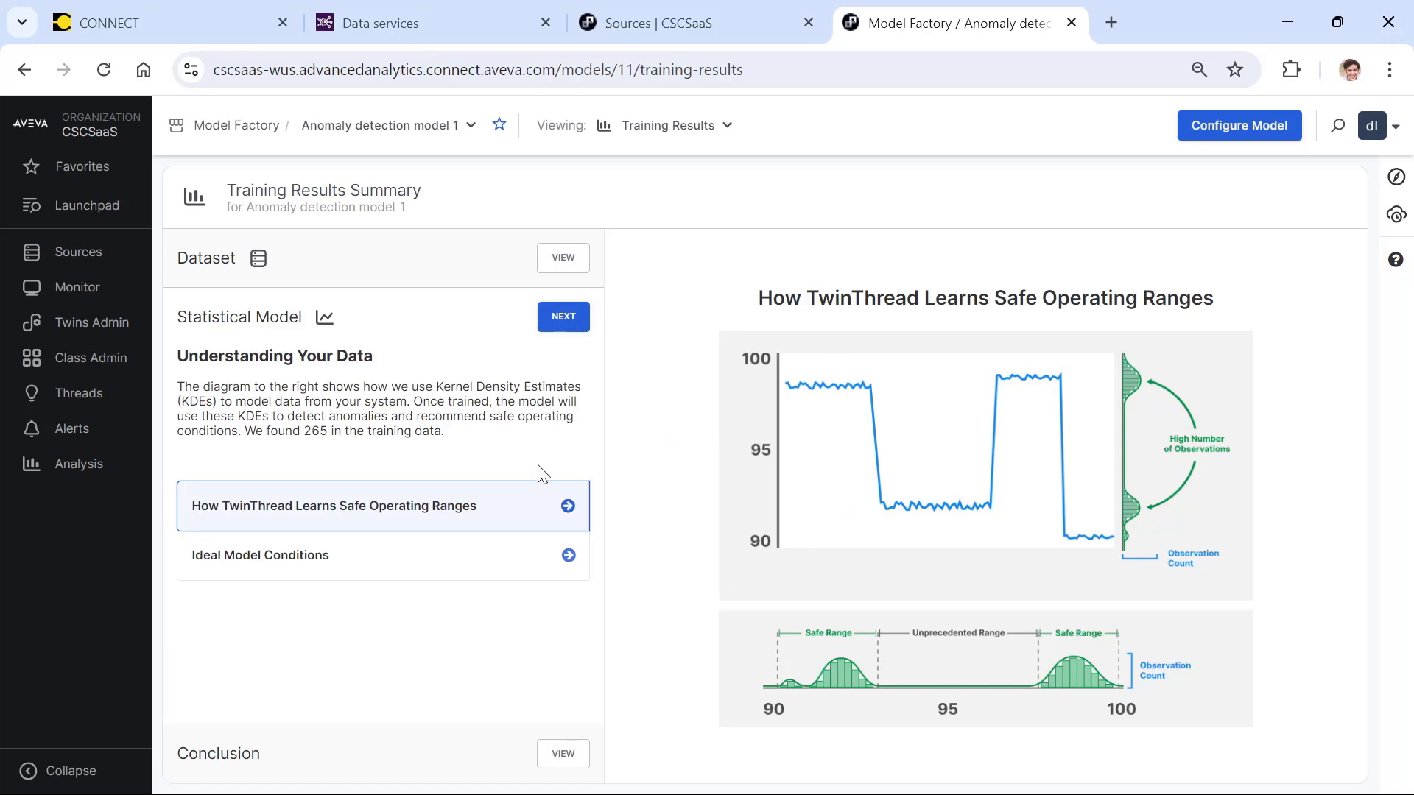
left_click(568, 555)
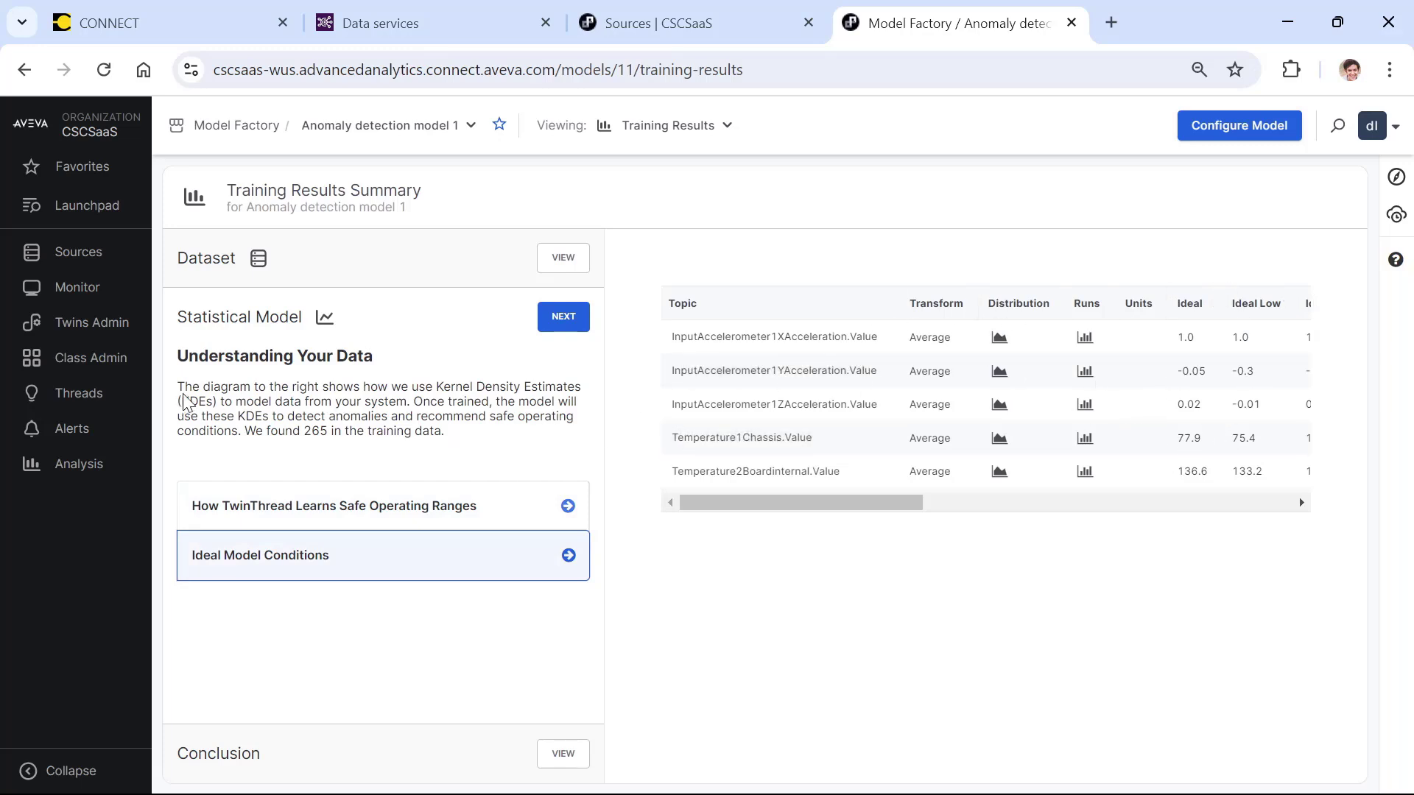
left_click_drag(182, 402, 318, 402)
left_click_drag(498, 404, 520, 404)
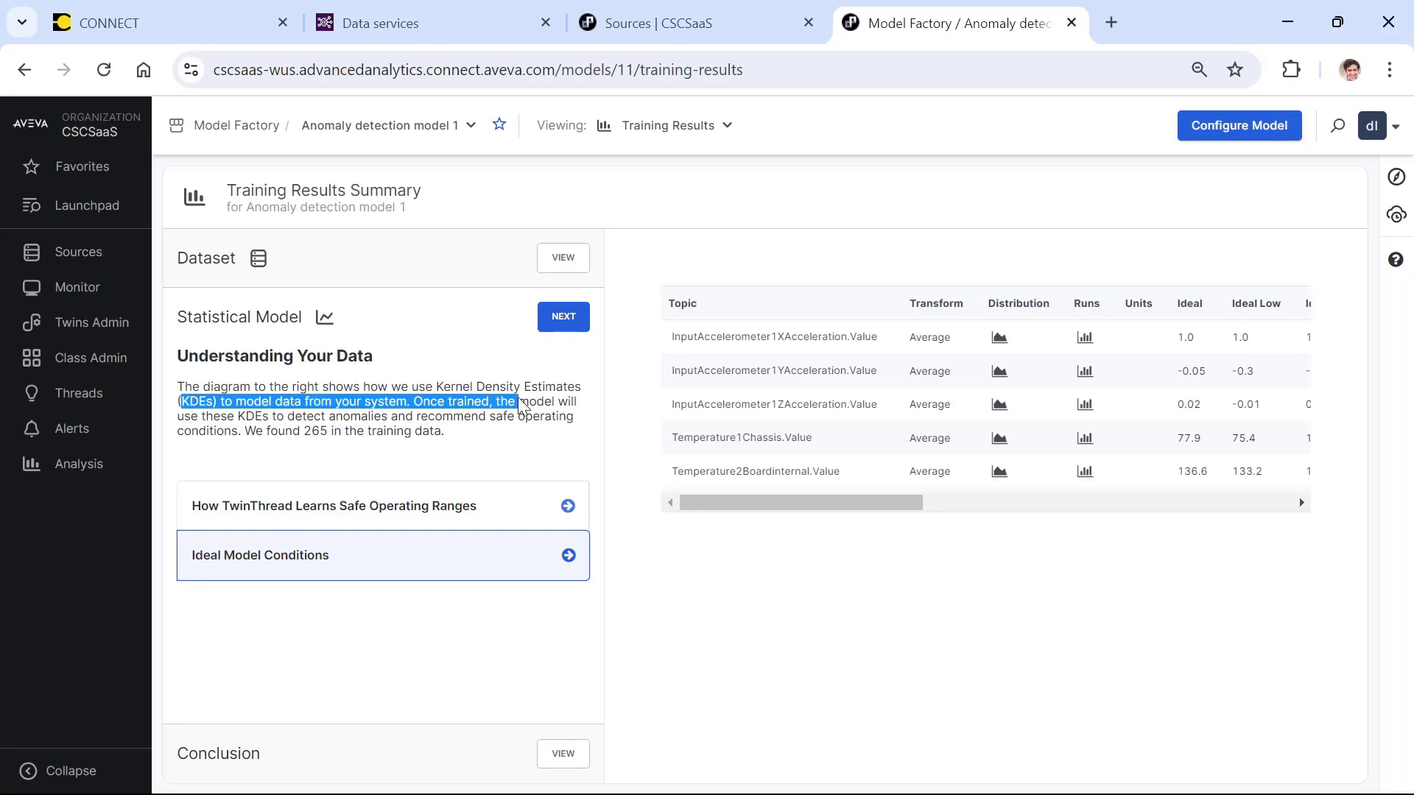
left_click(569, 756)
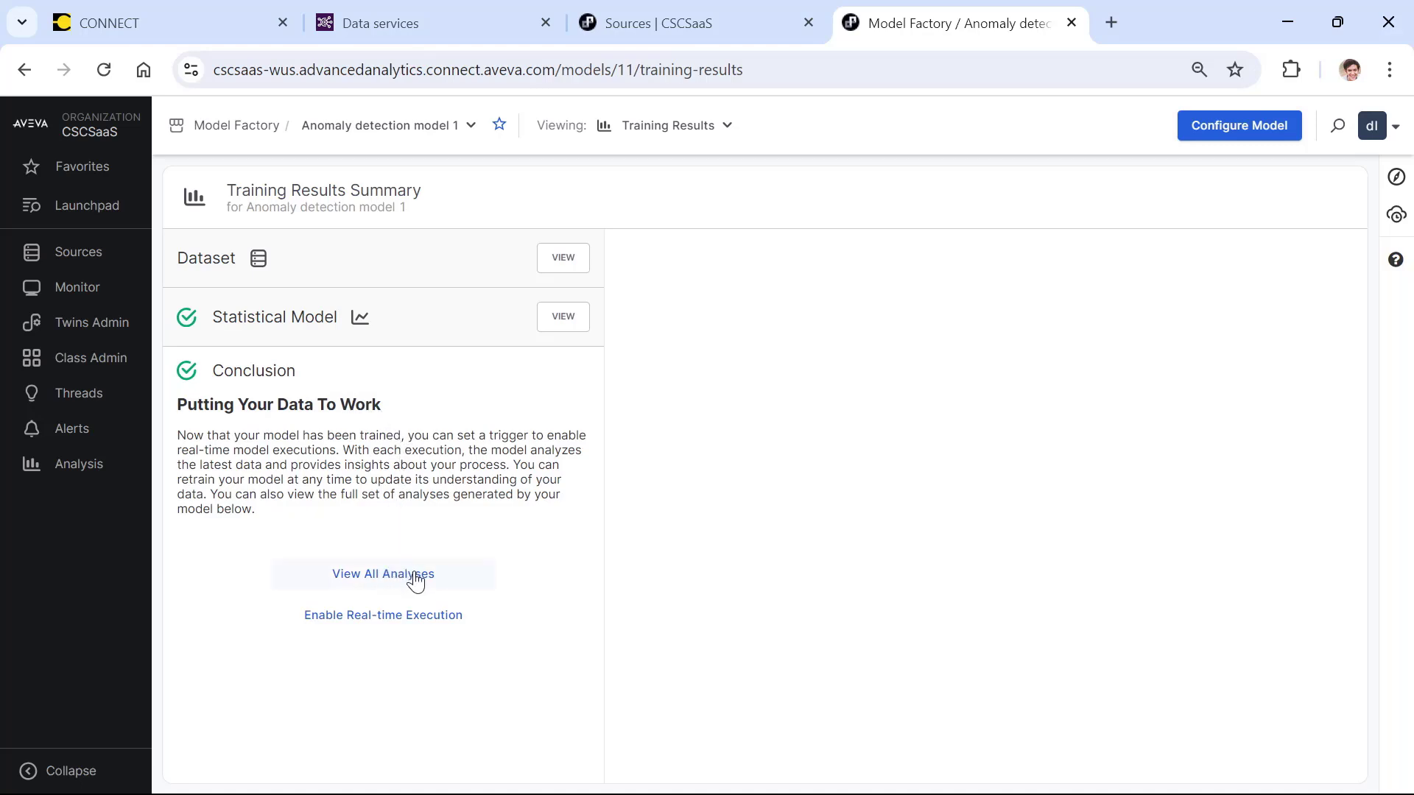
left_click(405, 626)
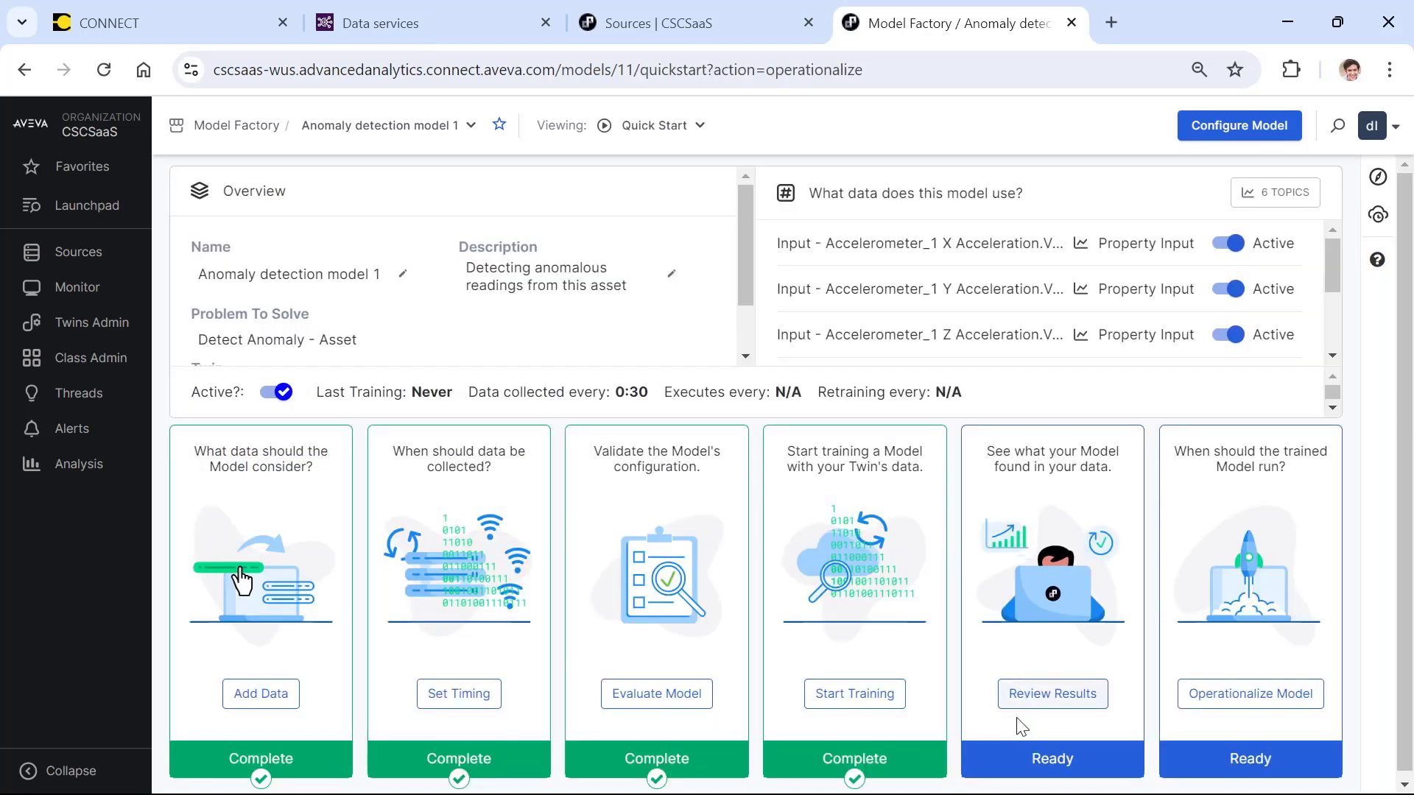
Reopen the training results and step through the Dataset and Statistical Model sections to the Conclusion.
left_click(1047, 694)
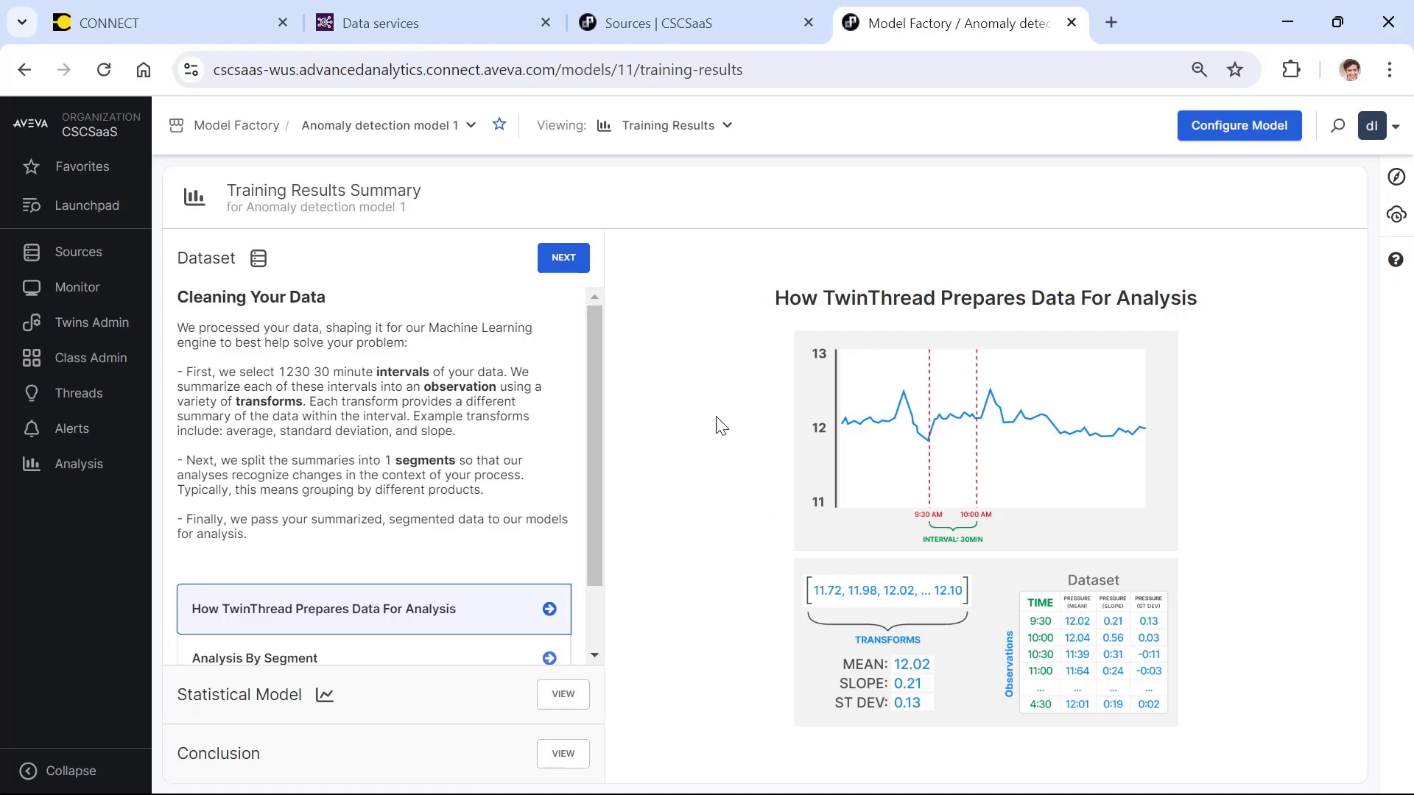
left_click(574, 259)
left_click(569, 317)
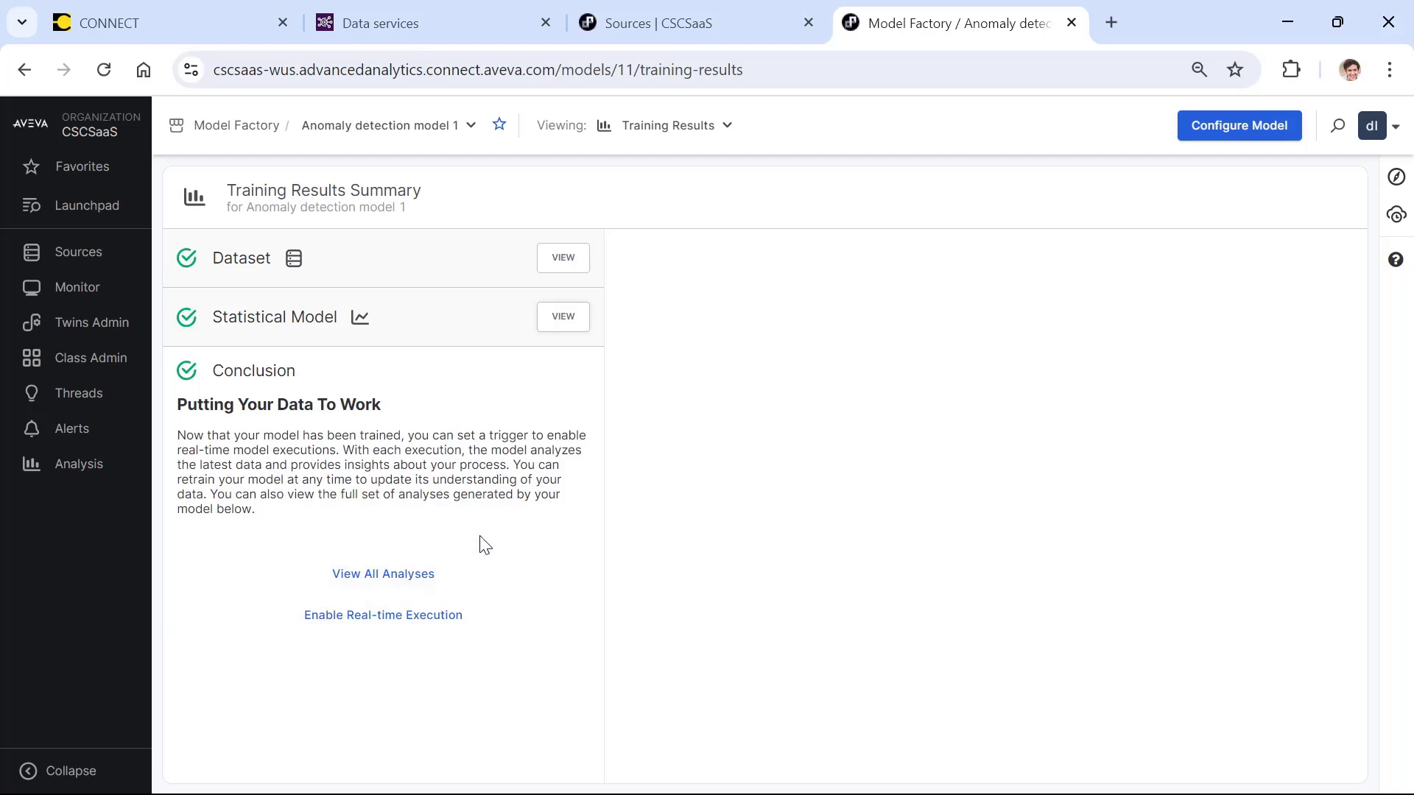
Operationalize the model from Quick Start for continuous insights, with a 30-minute trigger starting 08/21/2024 09:45:52 and Event Diagnostics enabled.
left_click(706, 129)
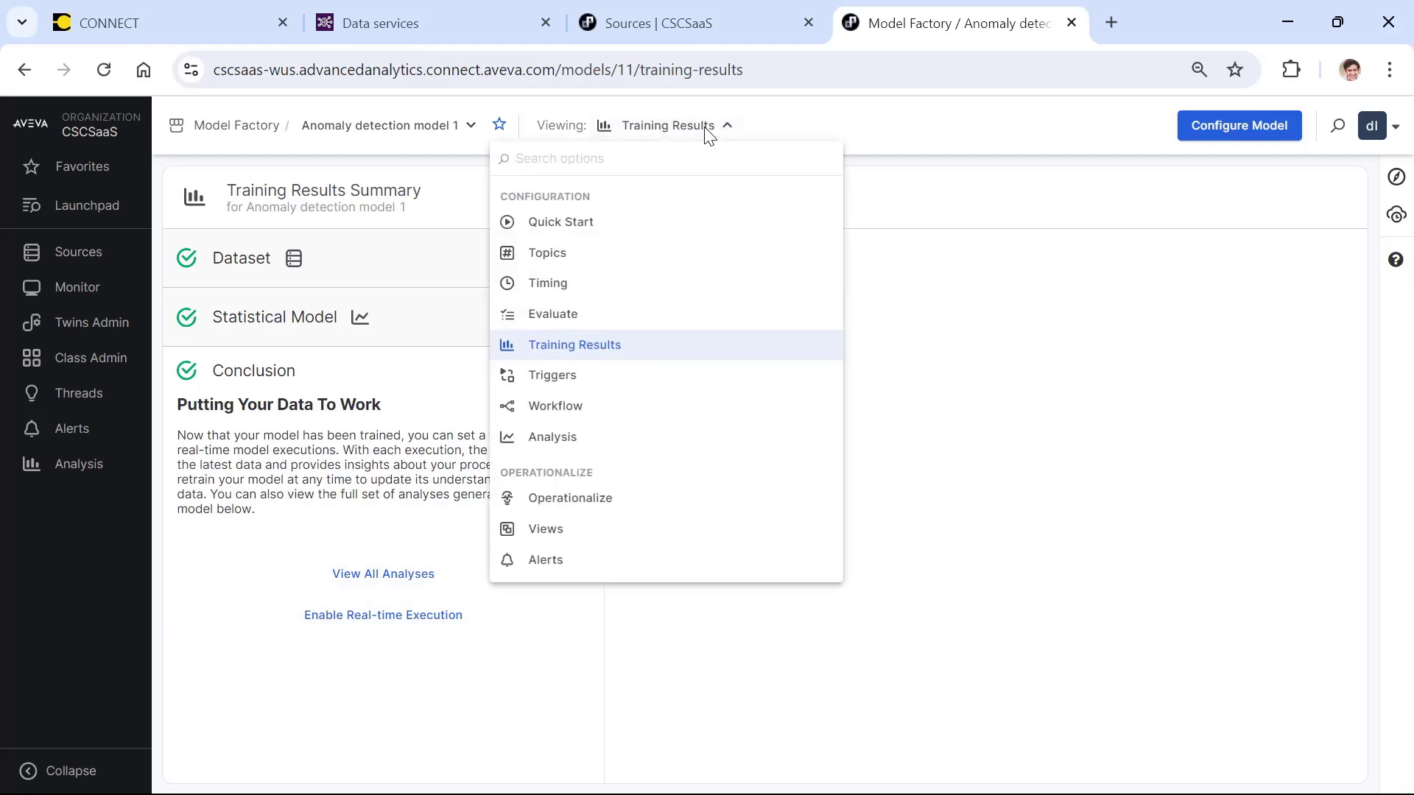
left_click(601, 224)
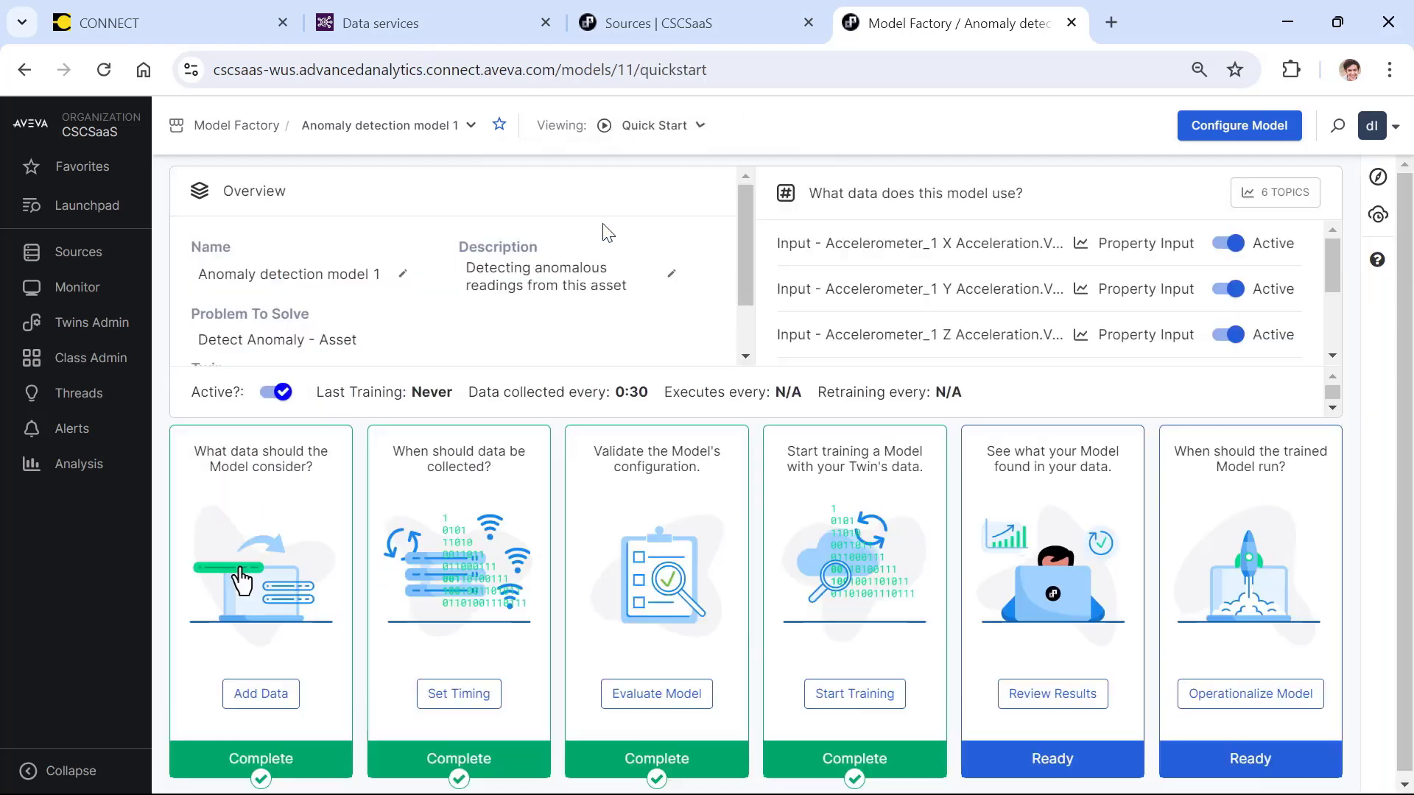
left_click(1236, 701)
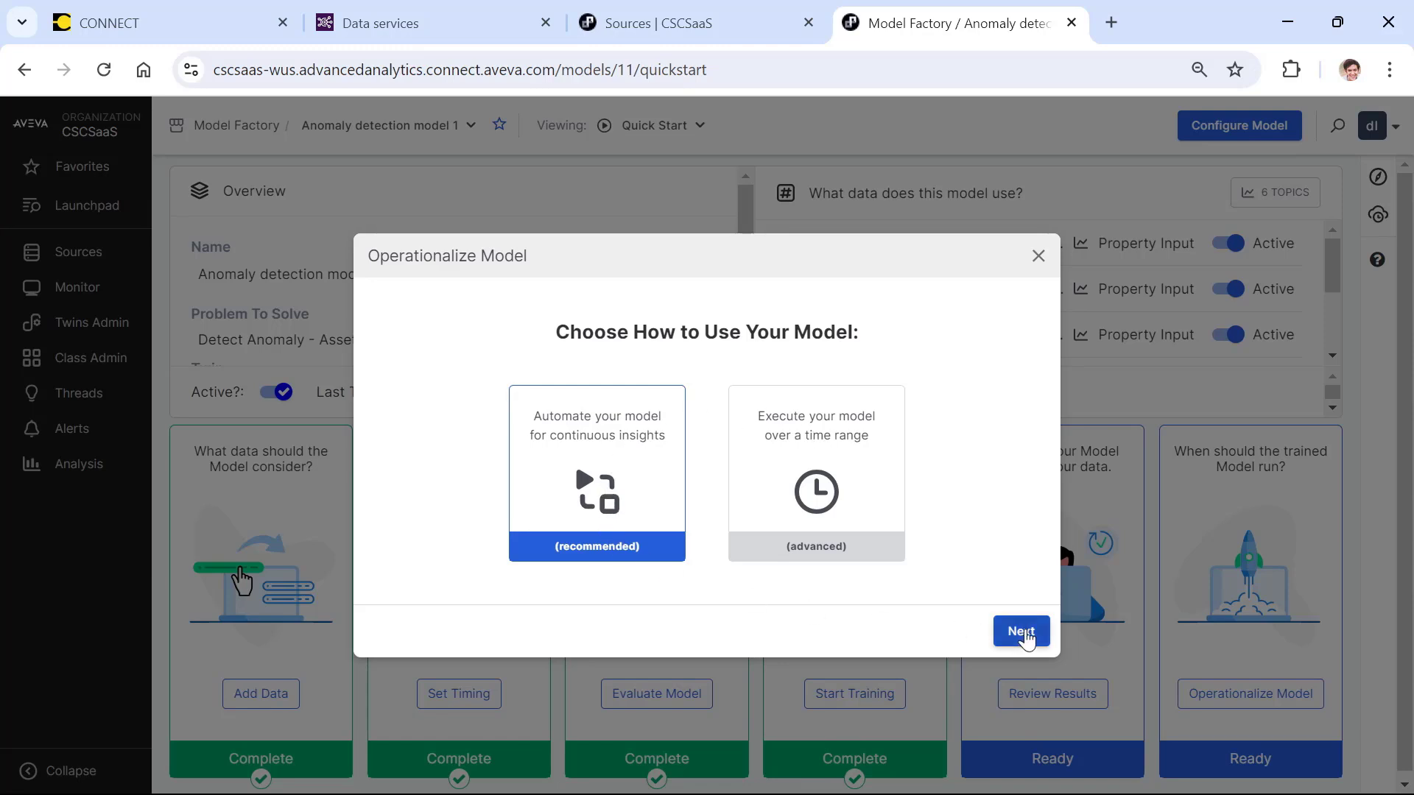
left_click(1024, 631)
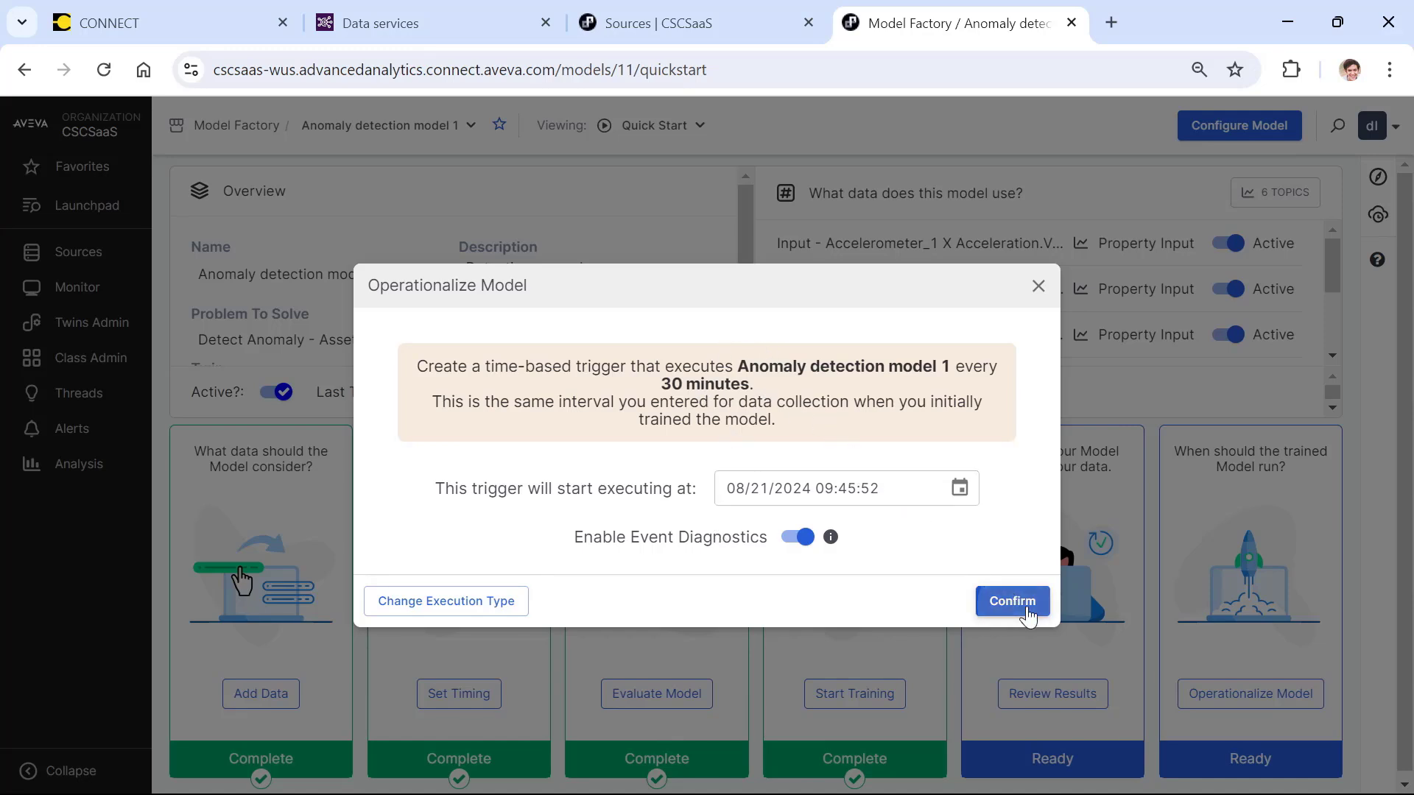
left_click(1026, 605)
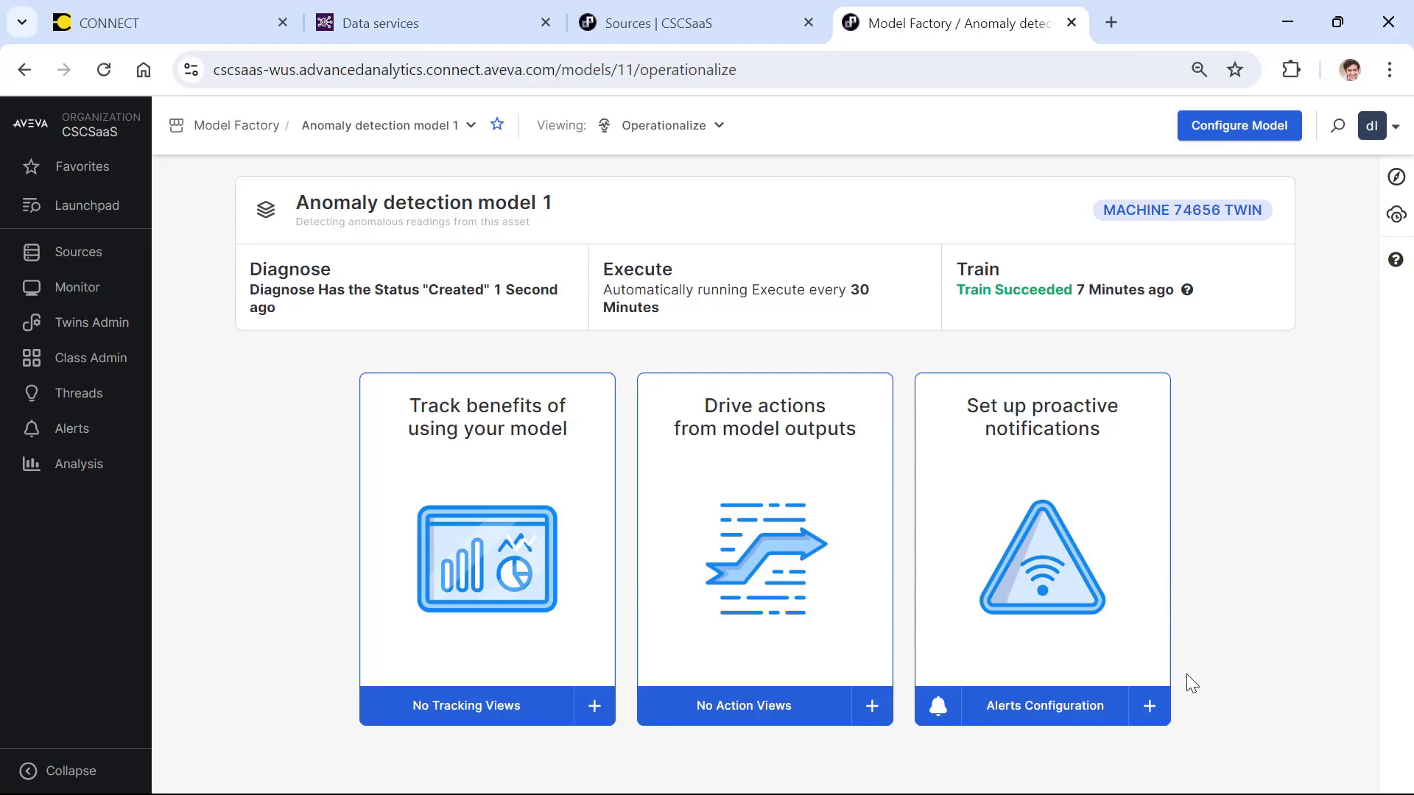
Check the model's name, twin and status in its configuration details and return to its Quick Start page.
left_click(1156, 705)
left_click(1265, 138)
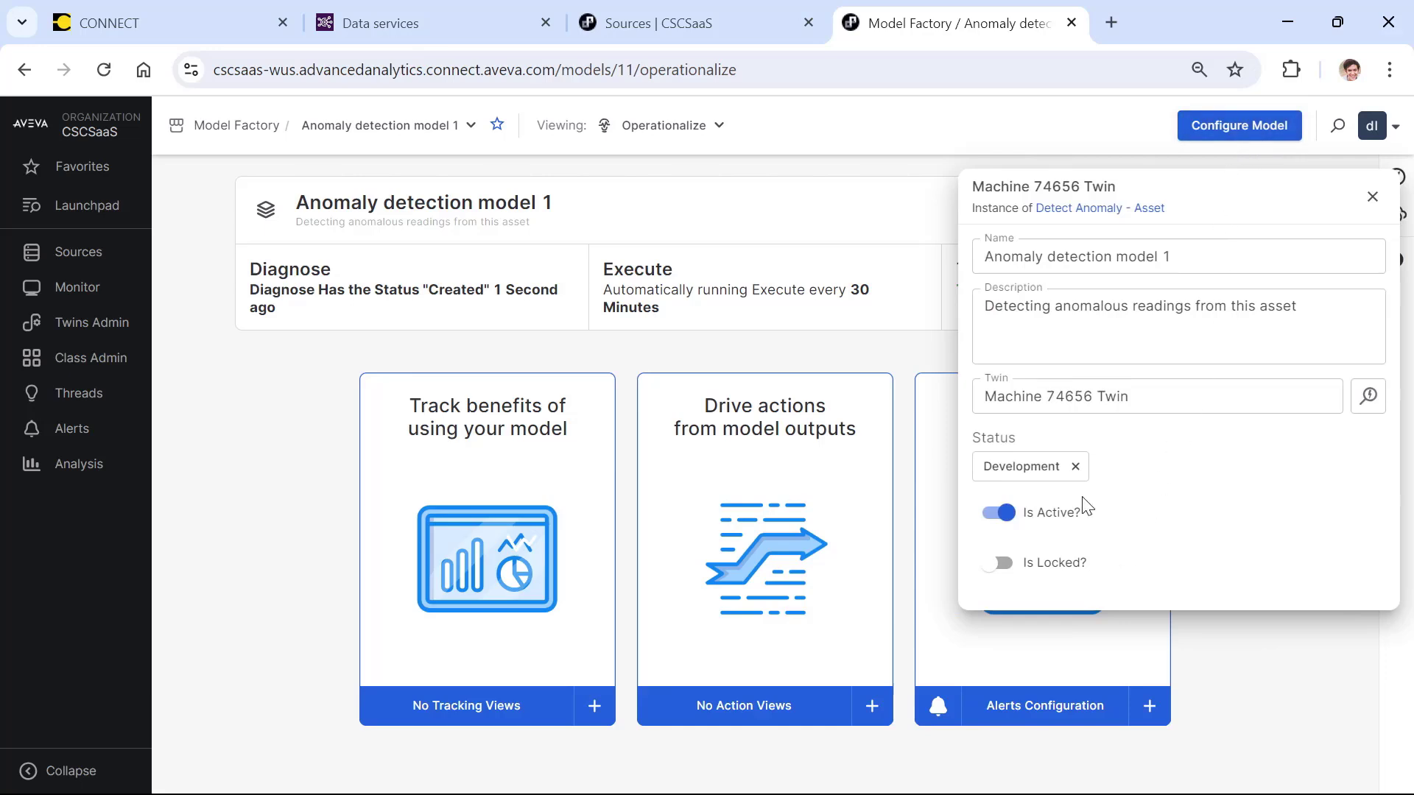
left_click(718, 126)
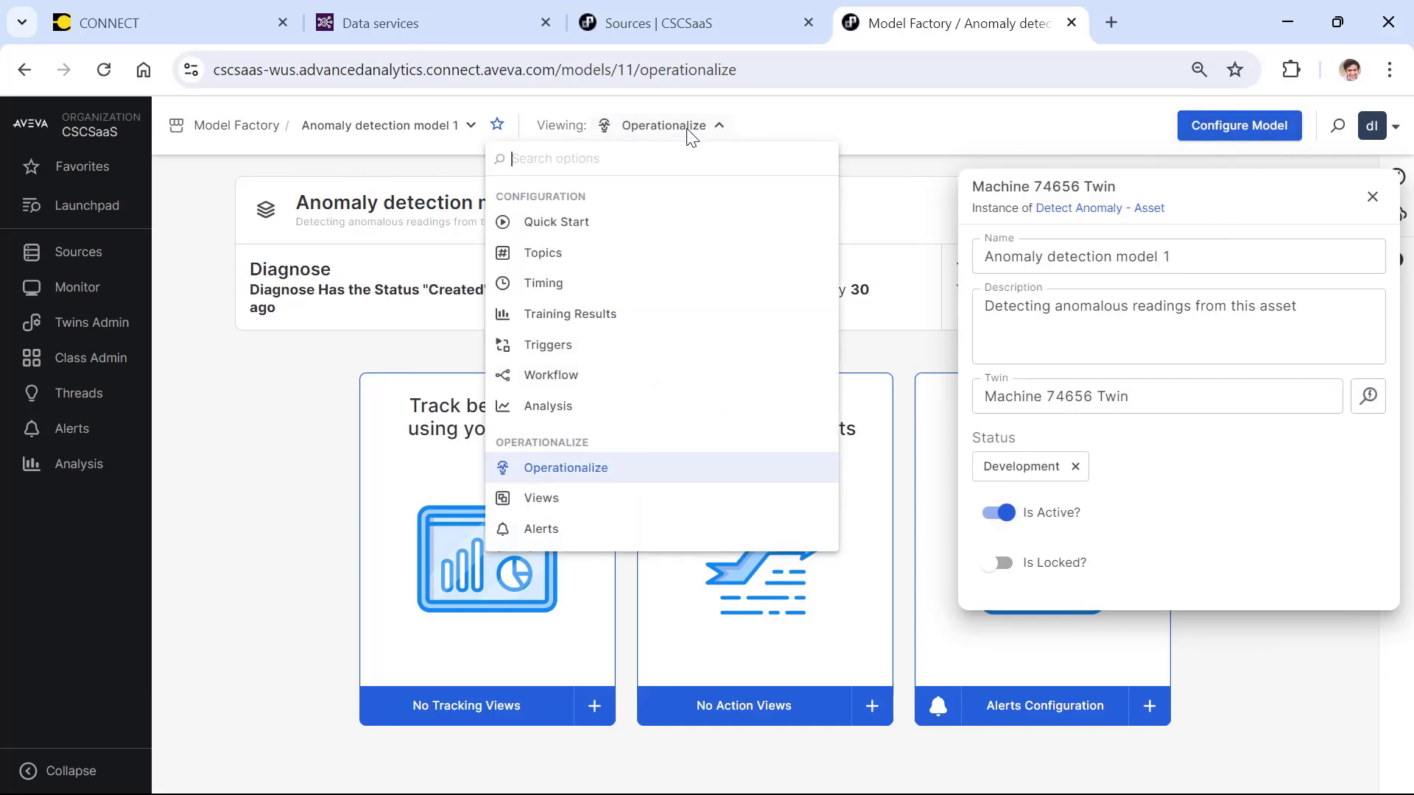
left_click(606, 220)
left_click(606, 221)
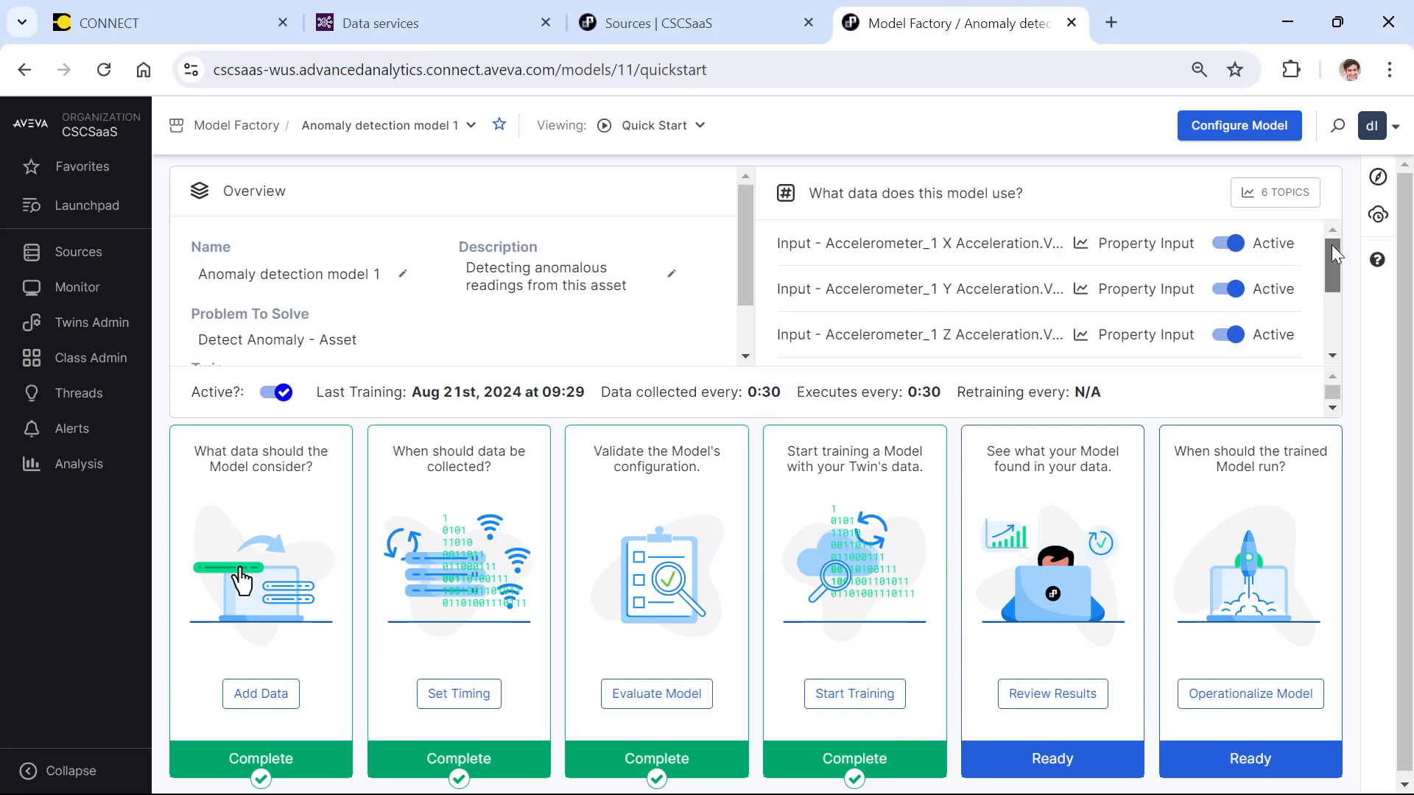
Open the trend of the model's Anomaly Score output and display it over the past 5 days.
left_click_drag(1332, 251, 1342, 319)
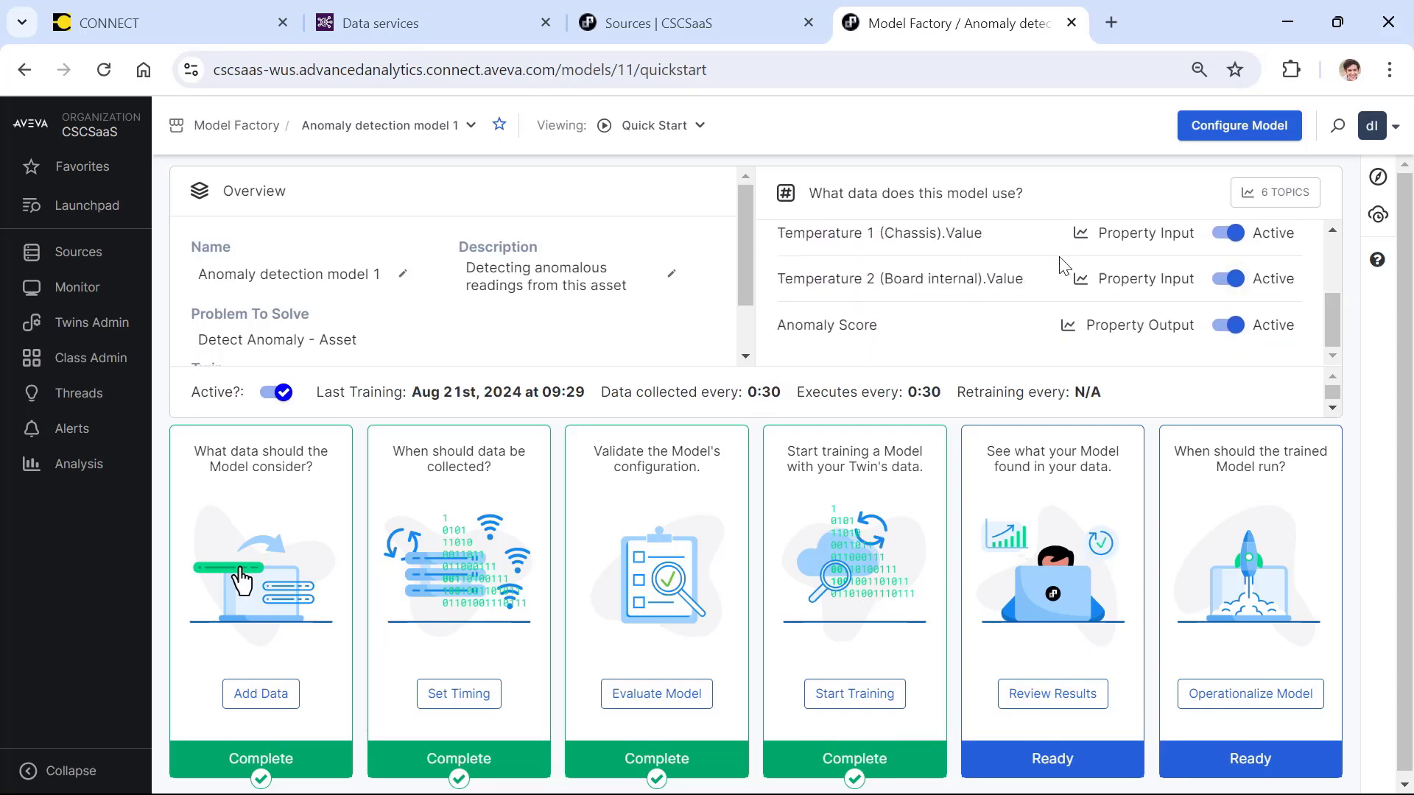
left_click_drag(913, 337, 782, 339)
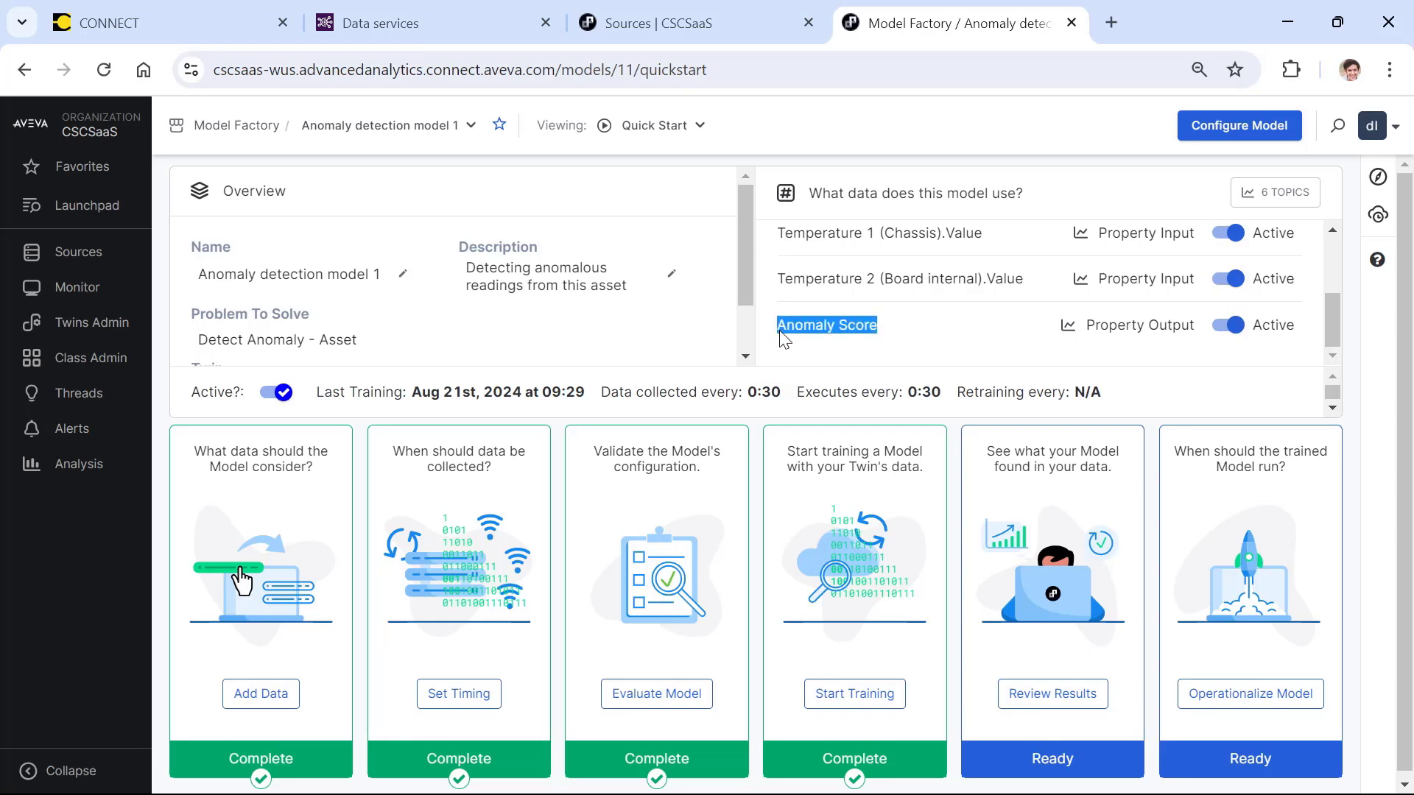
left_click(850, 349)
left_click(1067, 327)
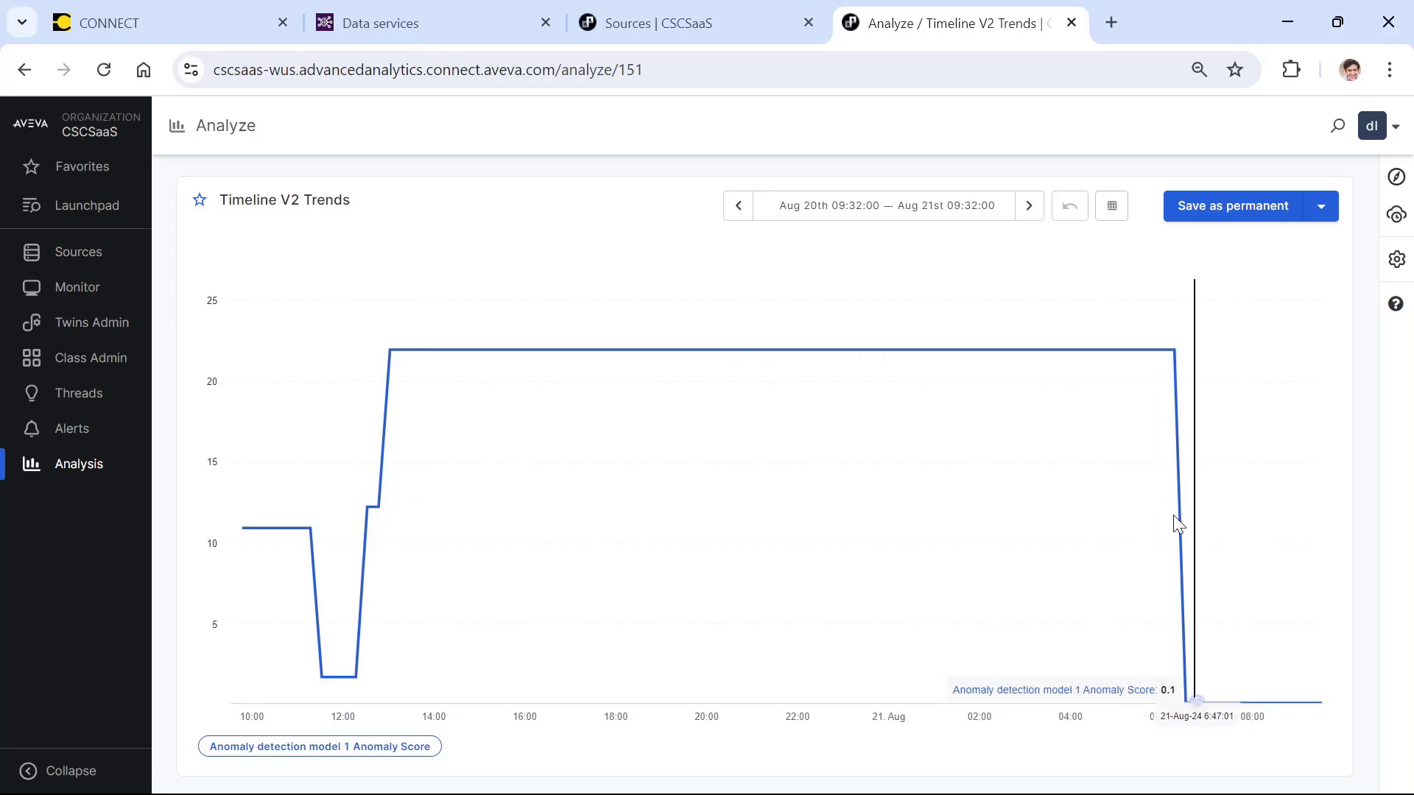
left_click(945, 213)
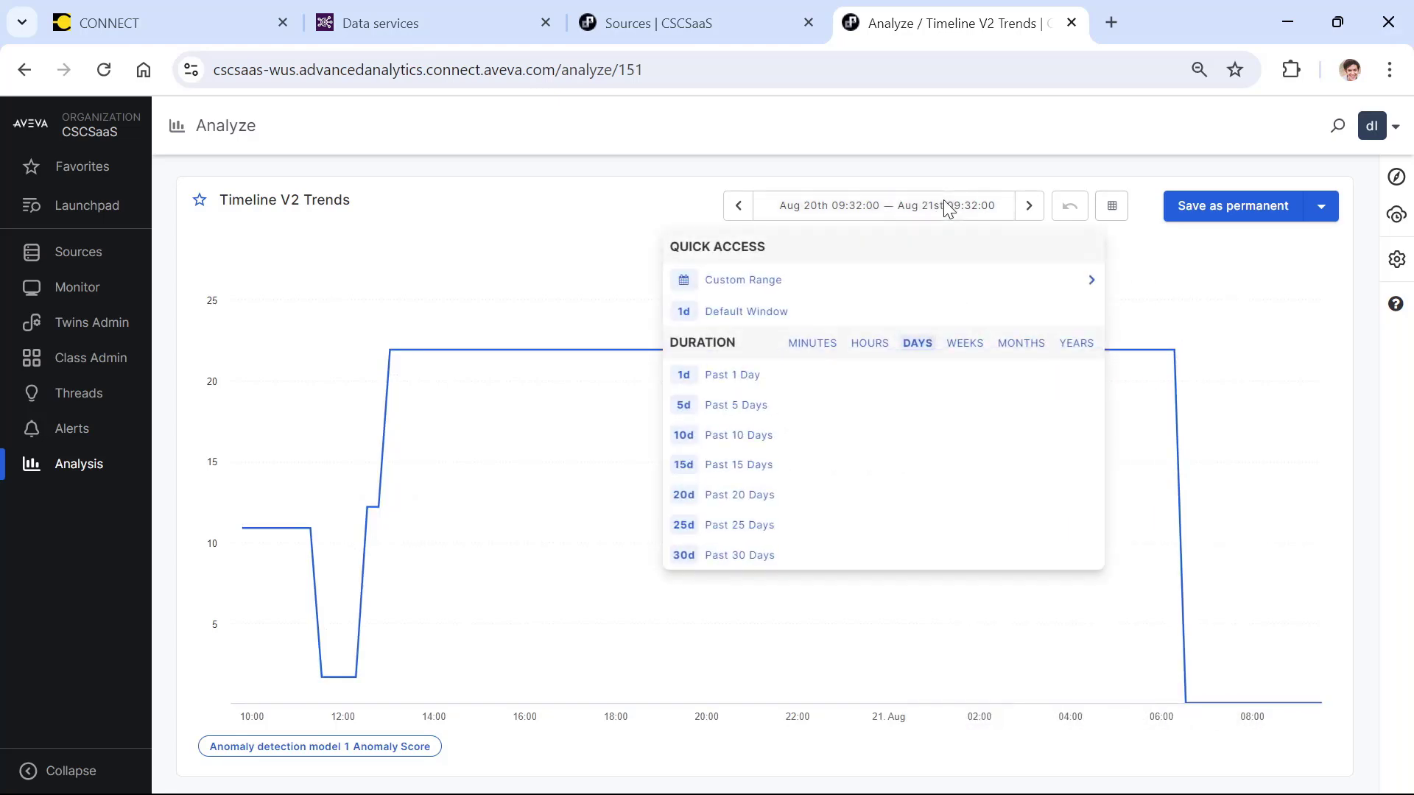
left_click(773, 407)
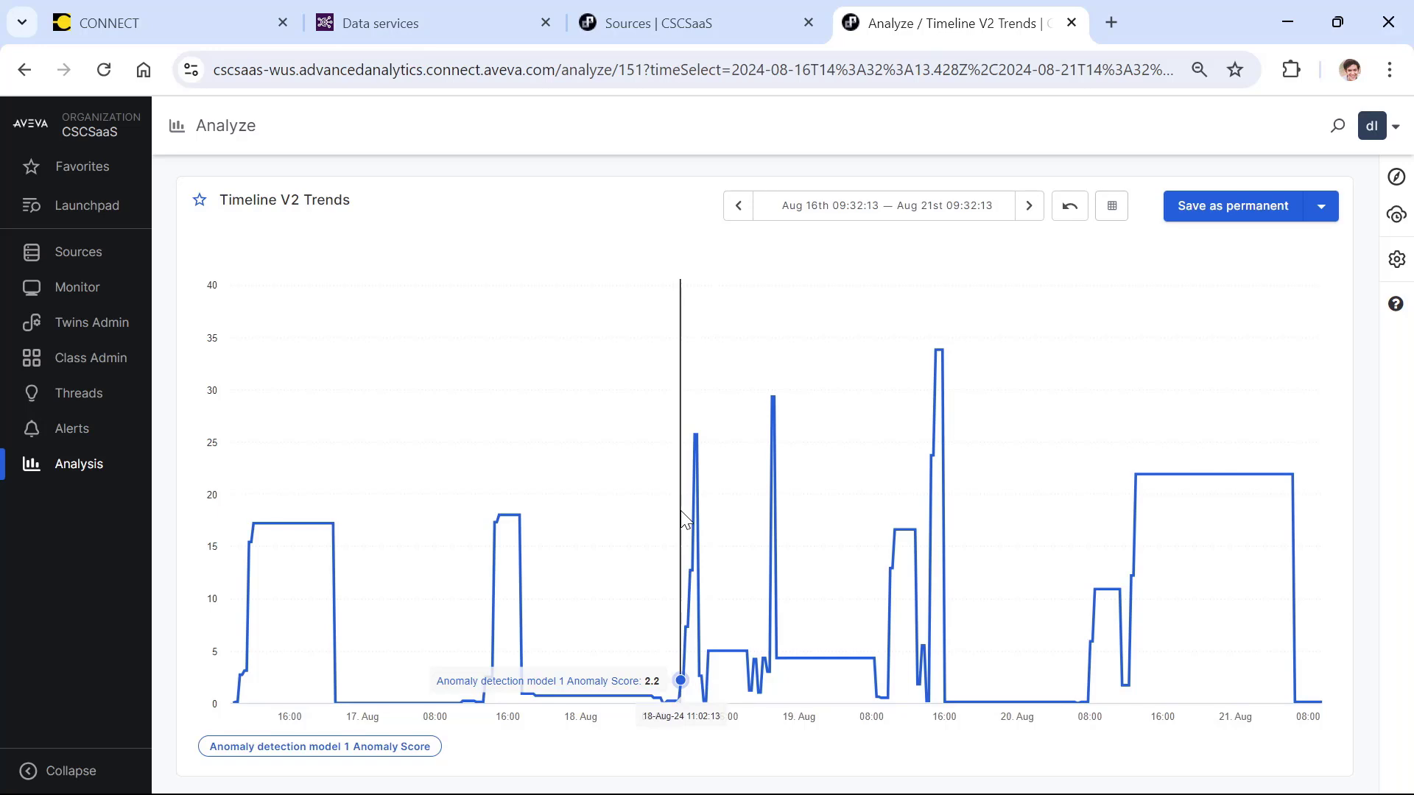
Open Anomaly detection model 1 from the Machine 74656 Twin in Twins Admin.
left_click(109, 336)
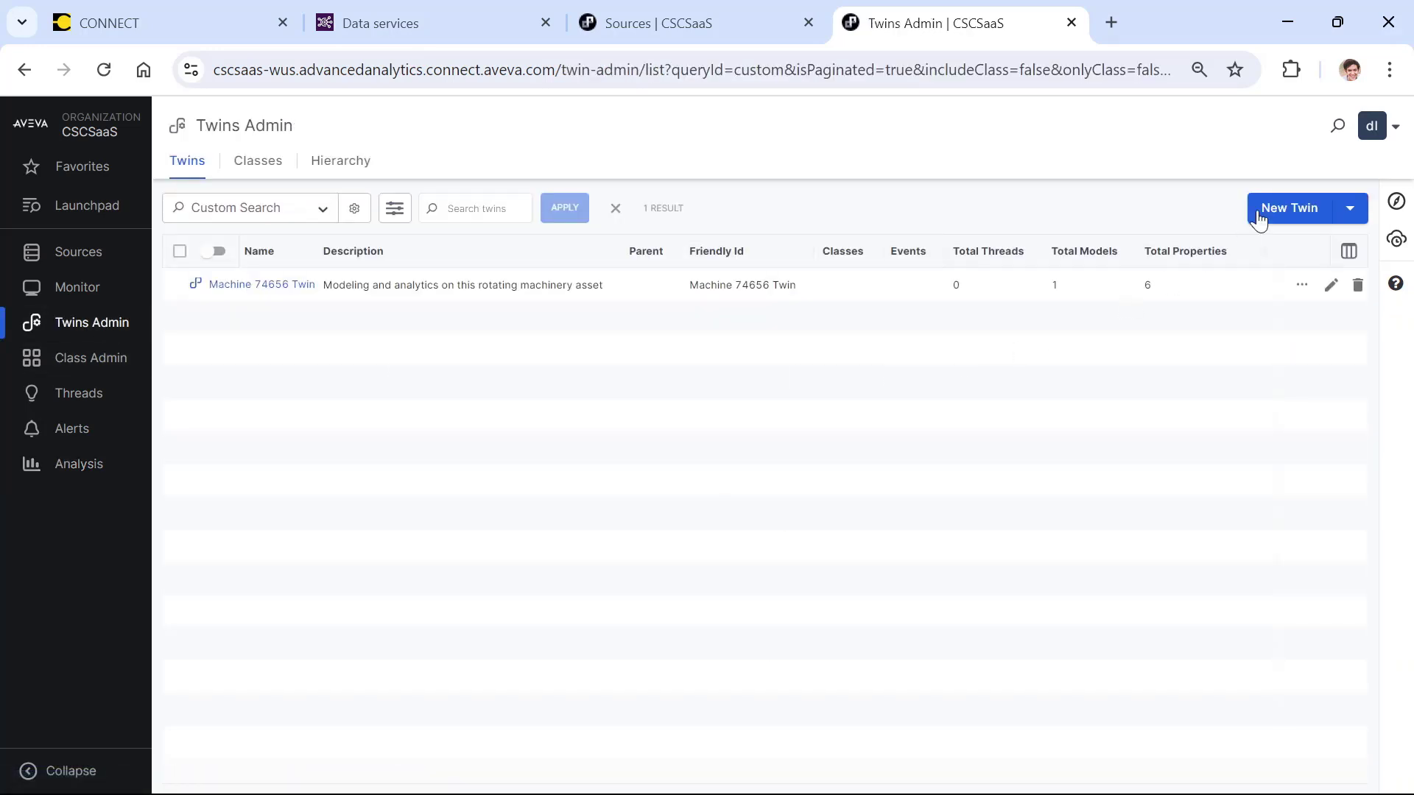
left_click(291, 285)
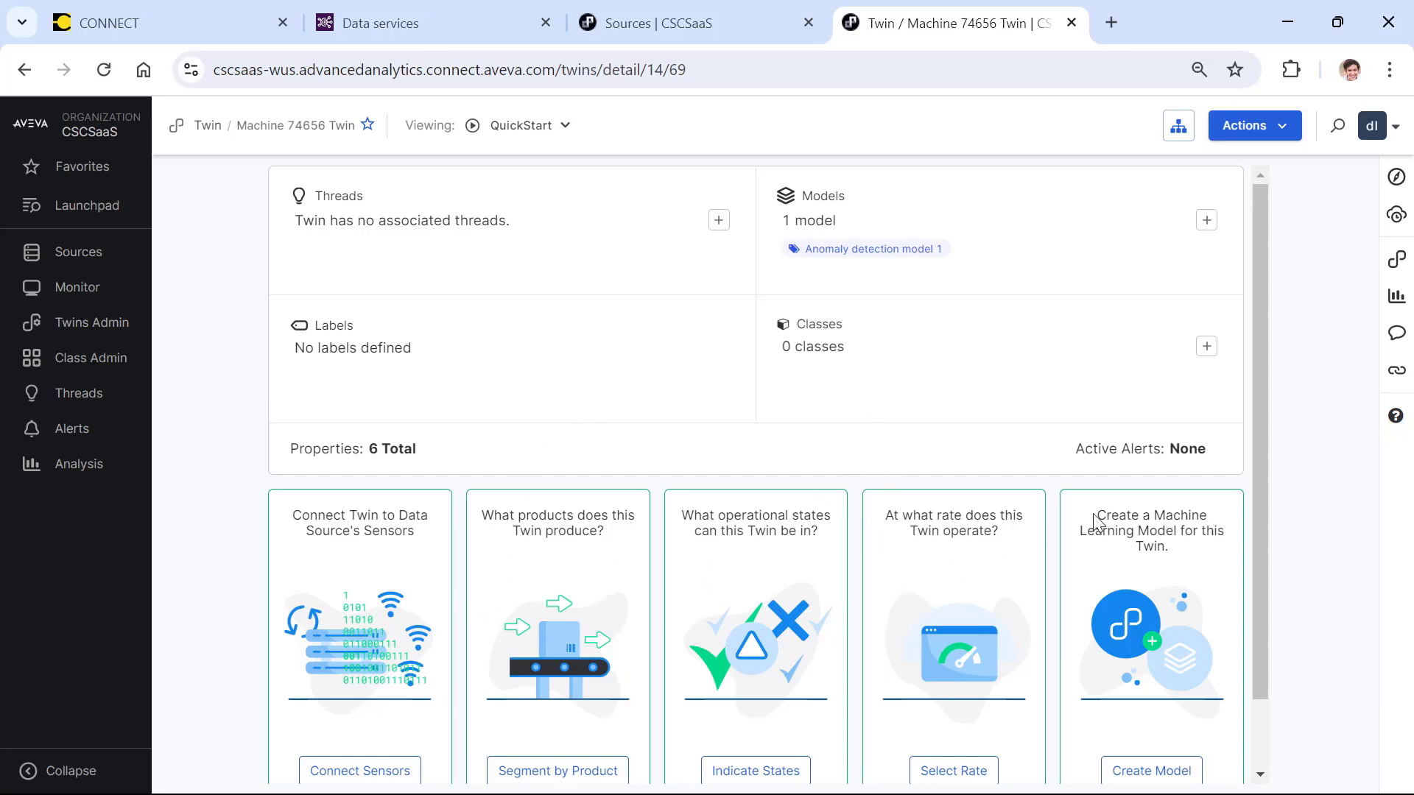
left_click(904, 250)
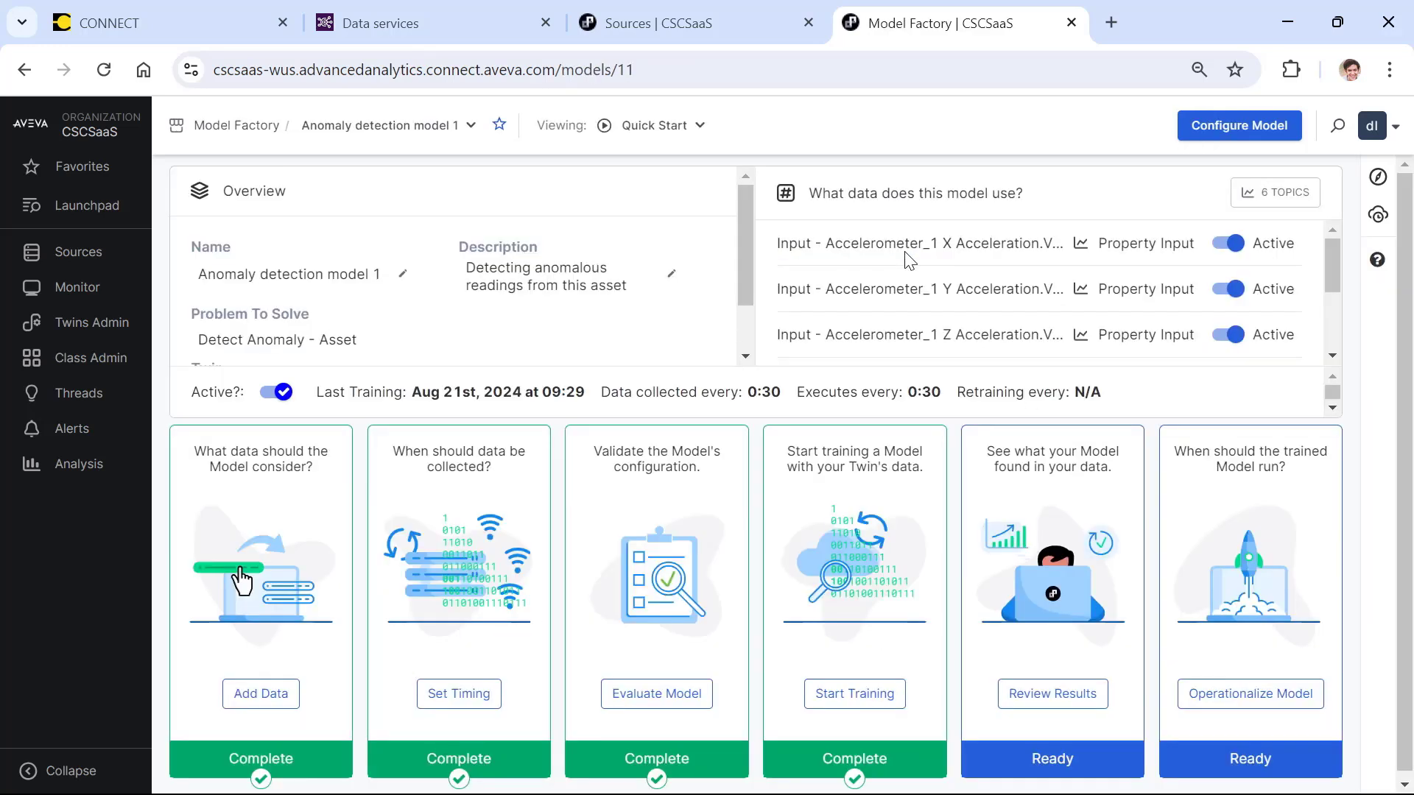